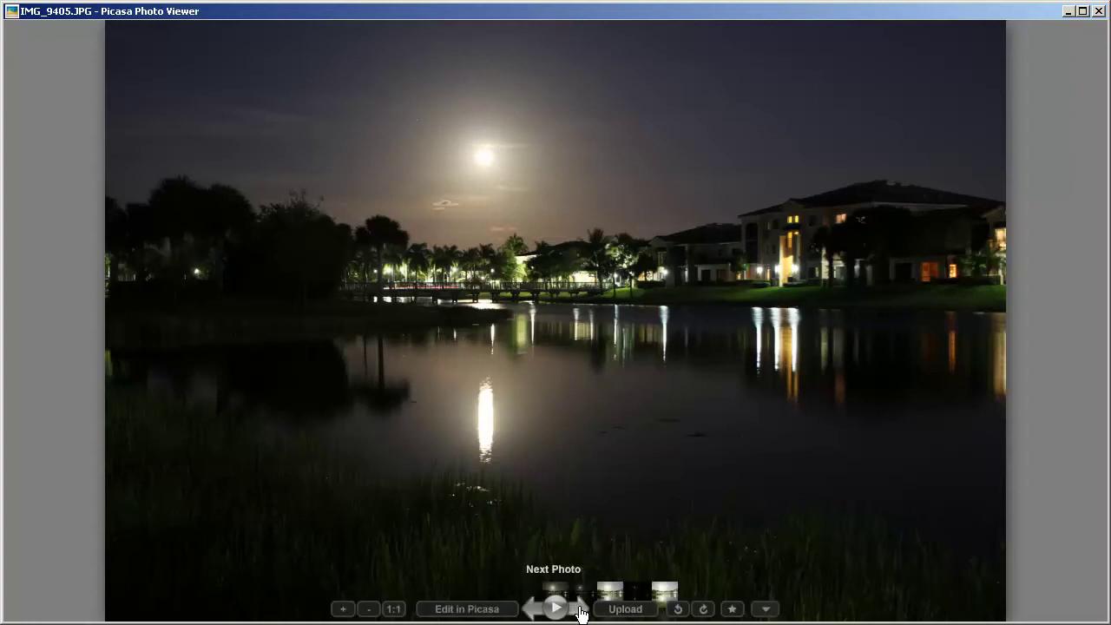
Look through the bracketed night exposures starting from IMG_9405.JPG to compare their brightness.
click(580, 610)
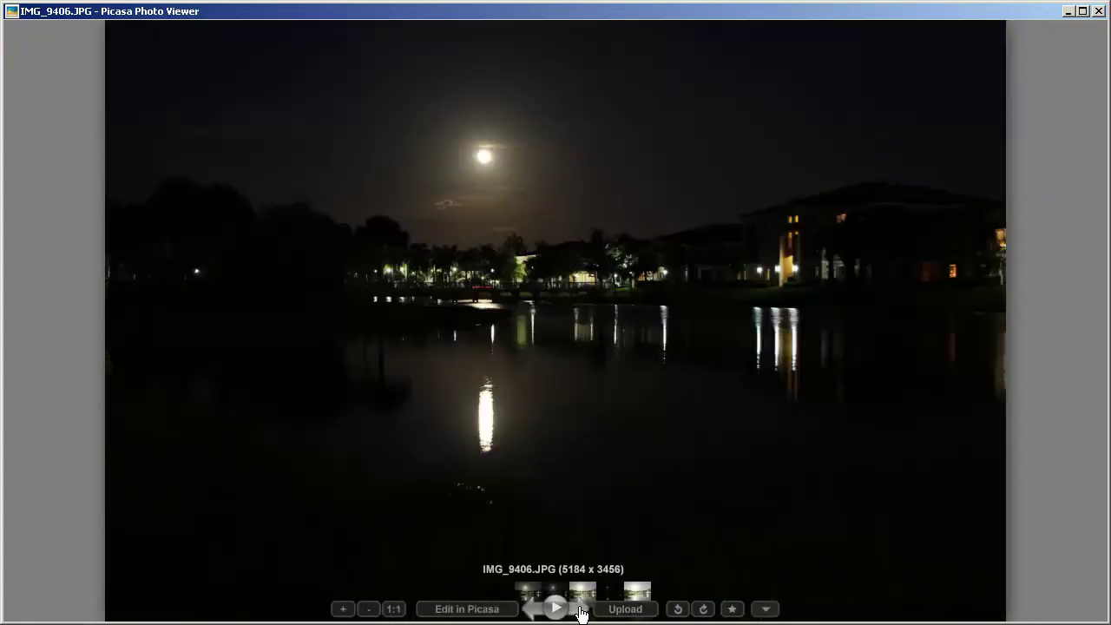
click(580, 610)
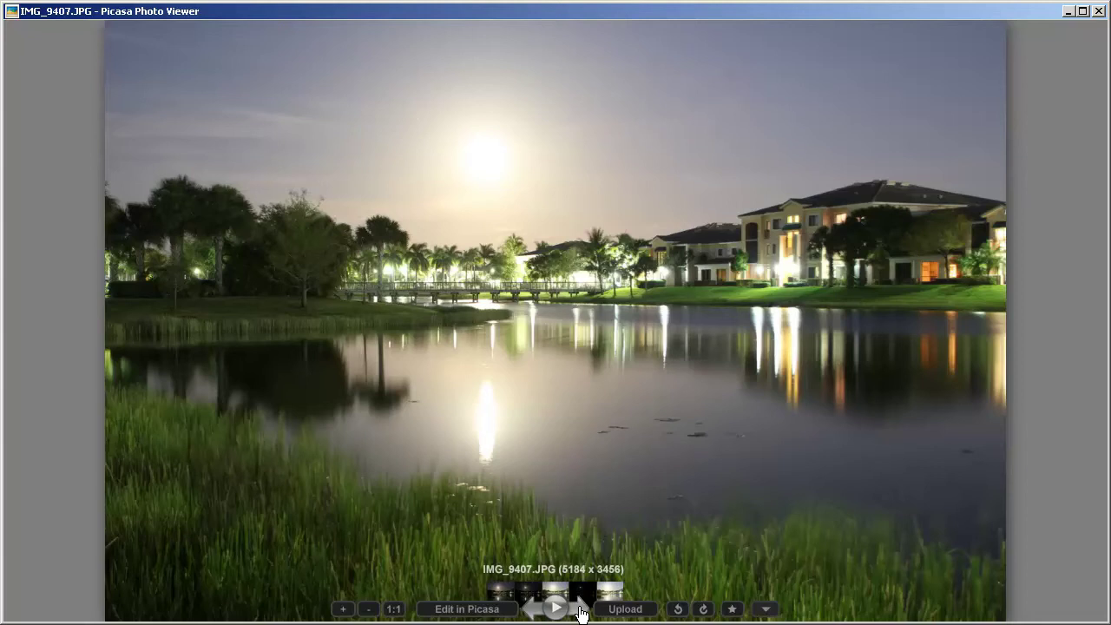
click(531, 609)
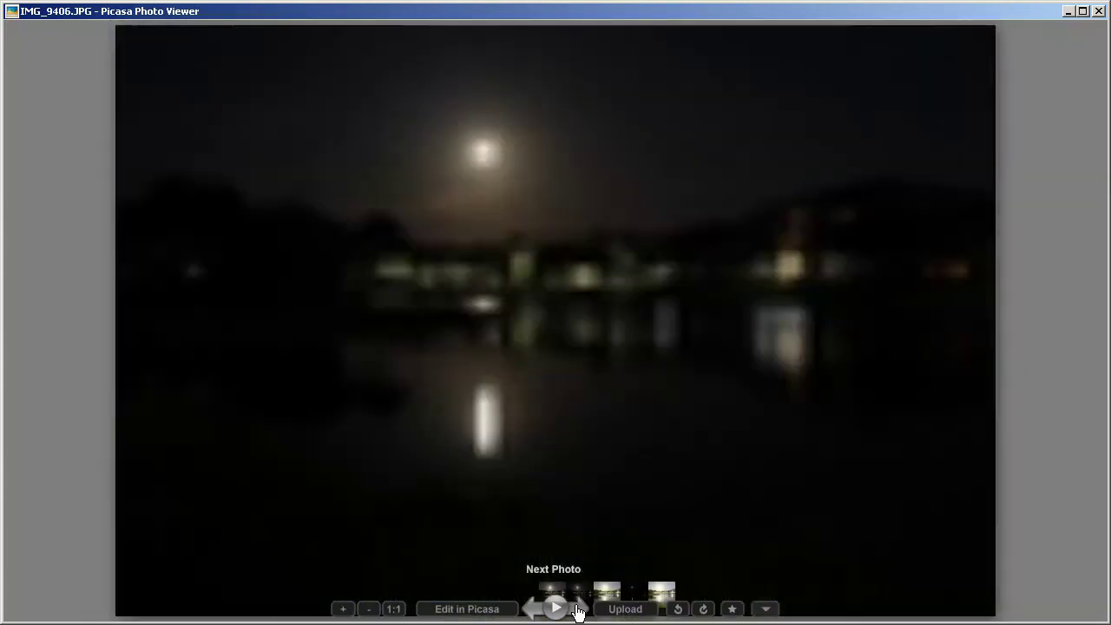
click(578, 610)
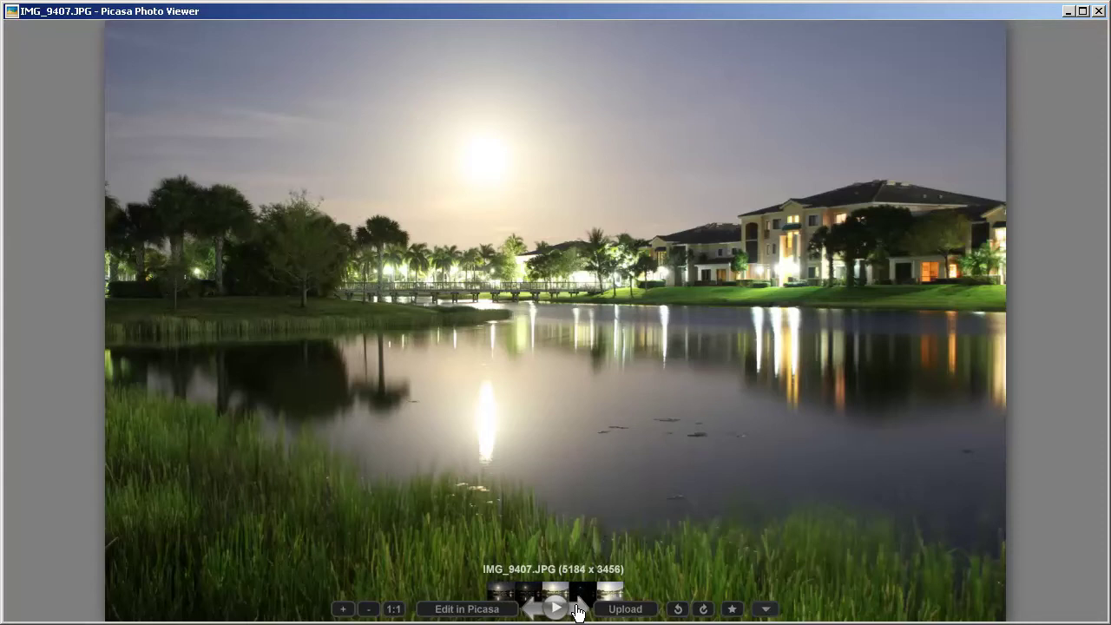
click(578, 609)
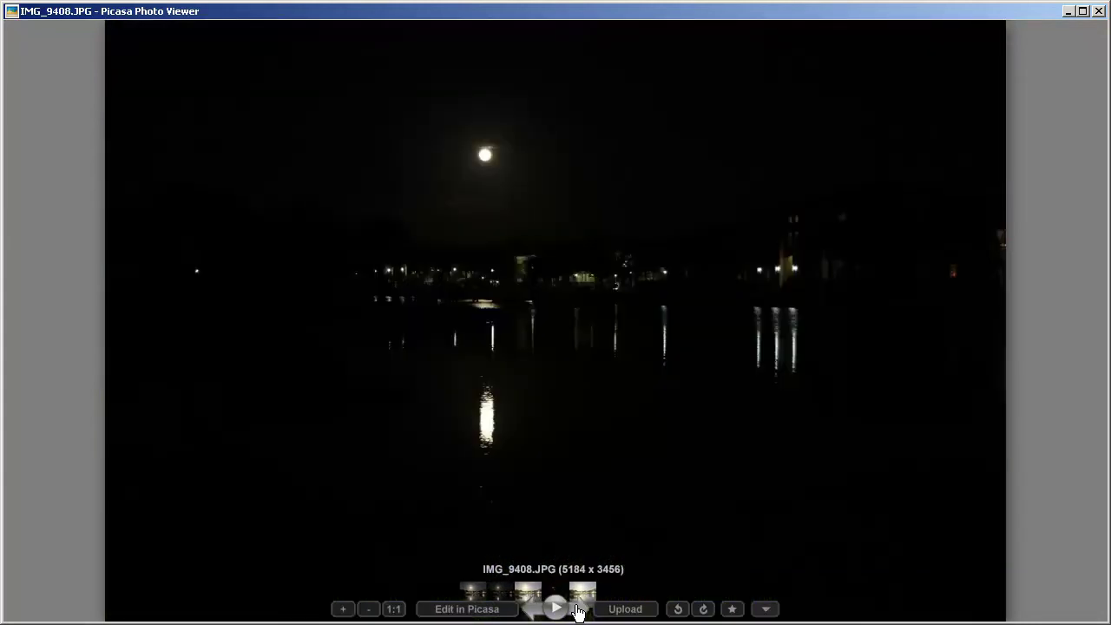
click(578, 610)
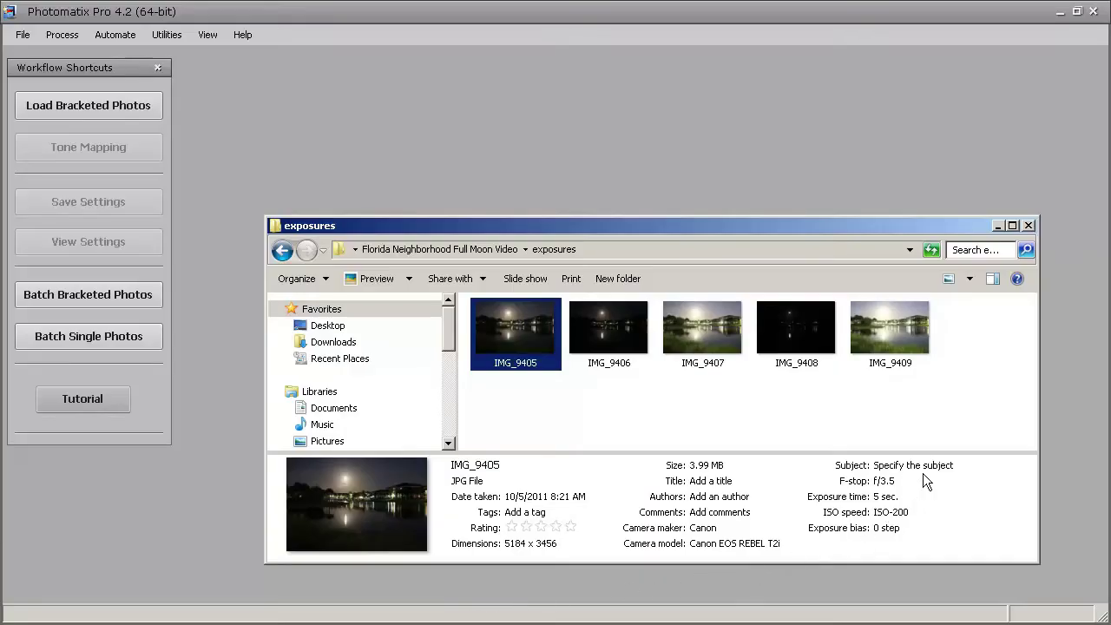
Switch to Photomatix Pro and merge IMG_9405 through IMG_9409 for HDR with 110% noise reduction on all source images and chromatic aberration reduction.
drag(948, 399, 434, 166)
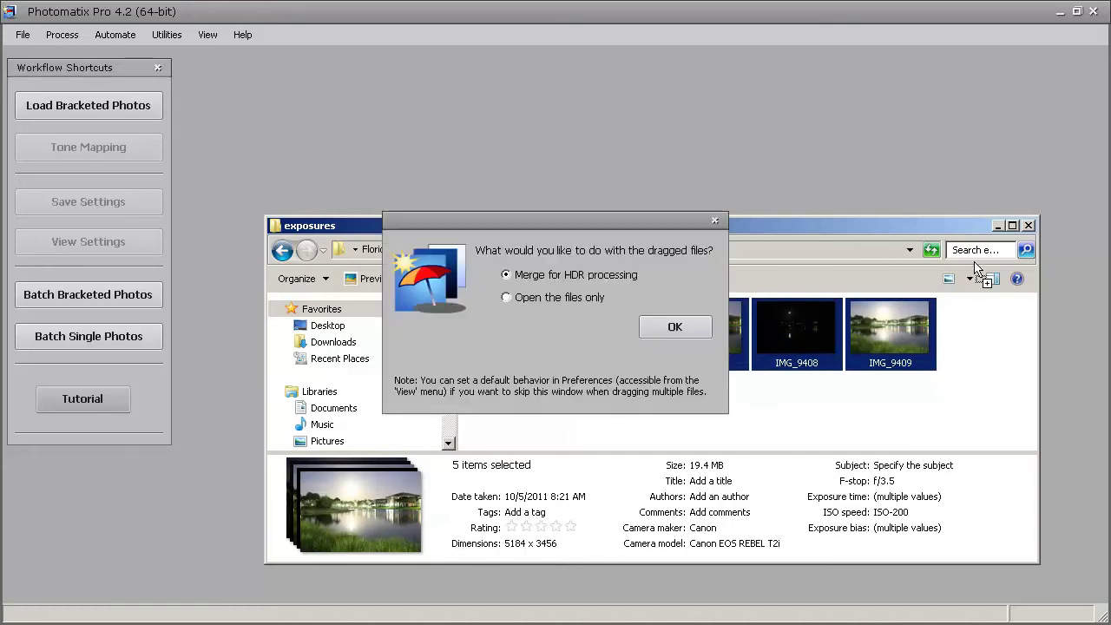
click(681, 328)
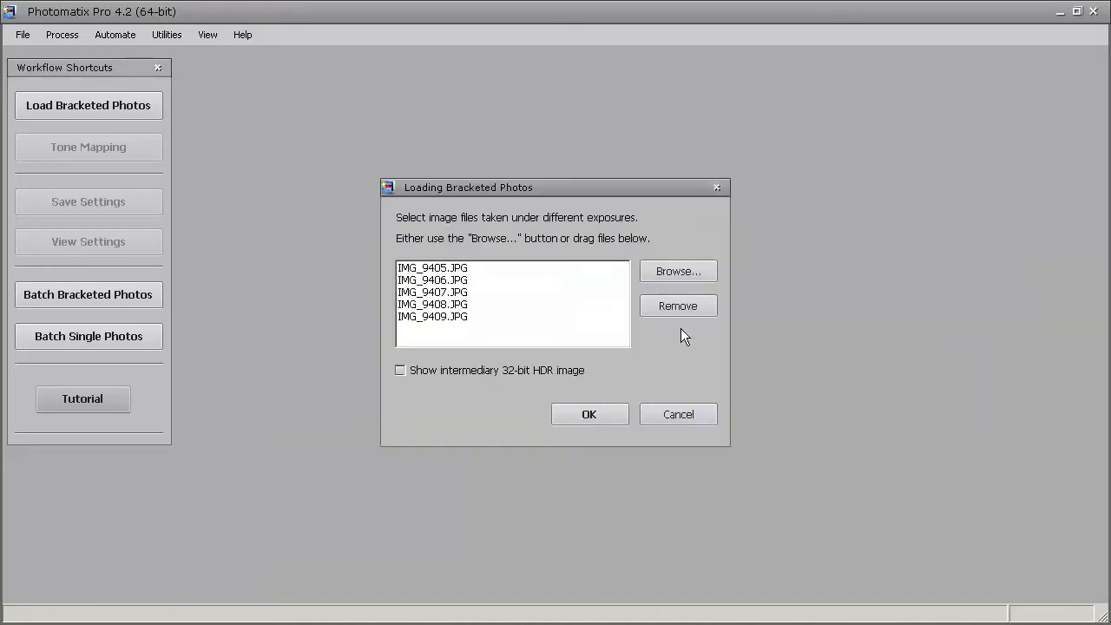
click(590, 414)
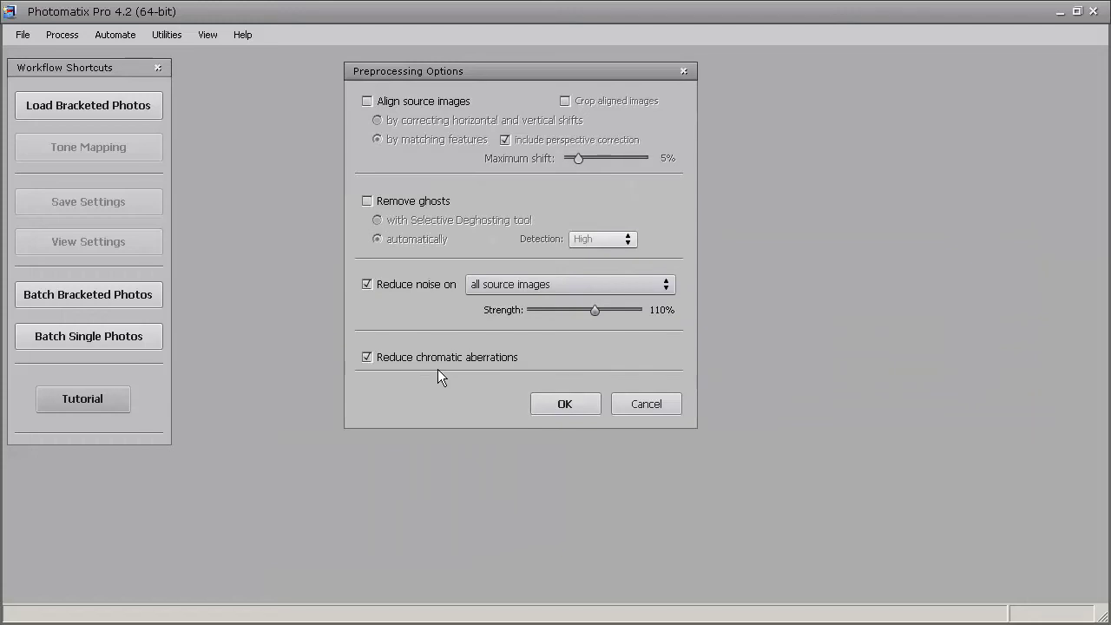
click(556, 404)
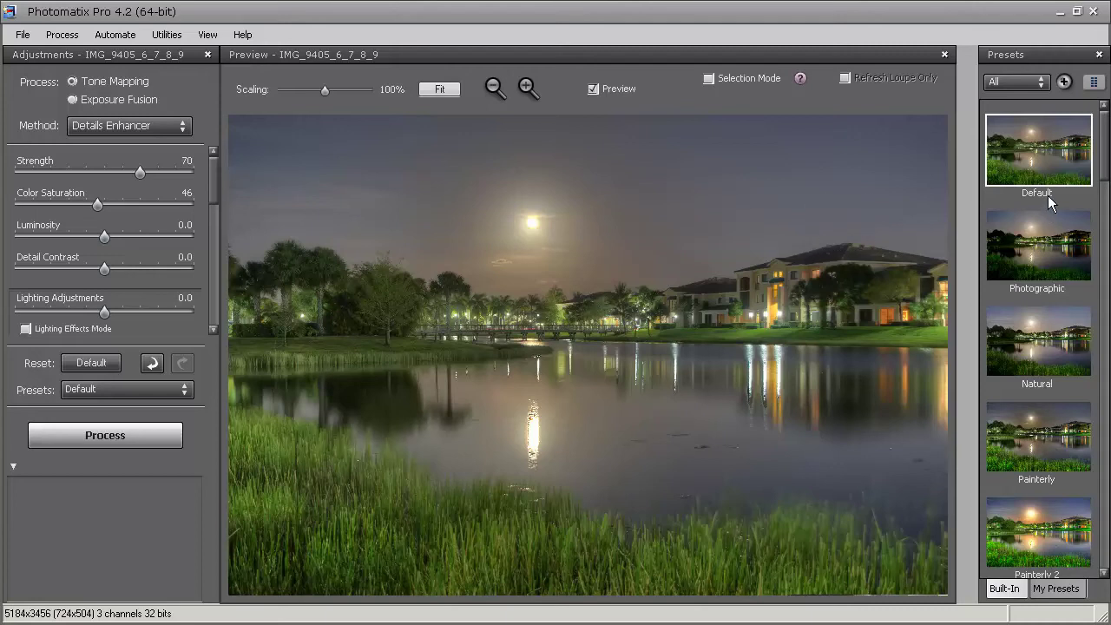
Apply the Painterly 2 preset, adjusting Strength to 60 and Color Saturation to 100.
click(1051, 152)
click(1019, 543)
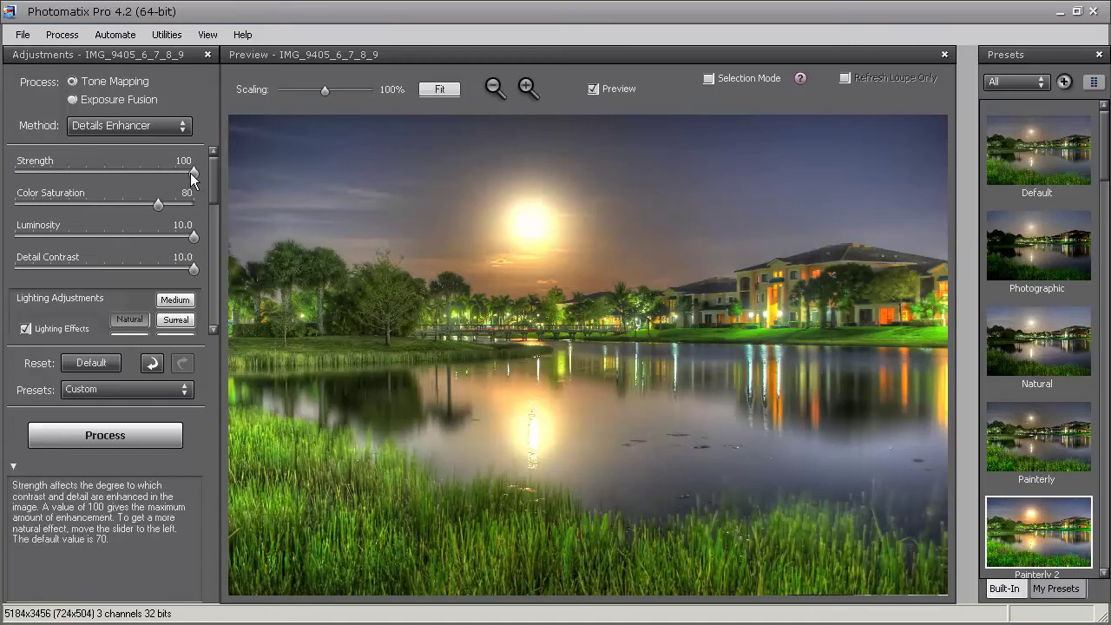
drag(191, 174, 123, 175)
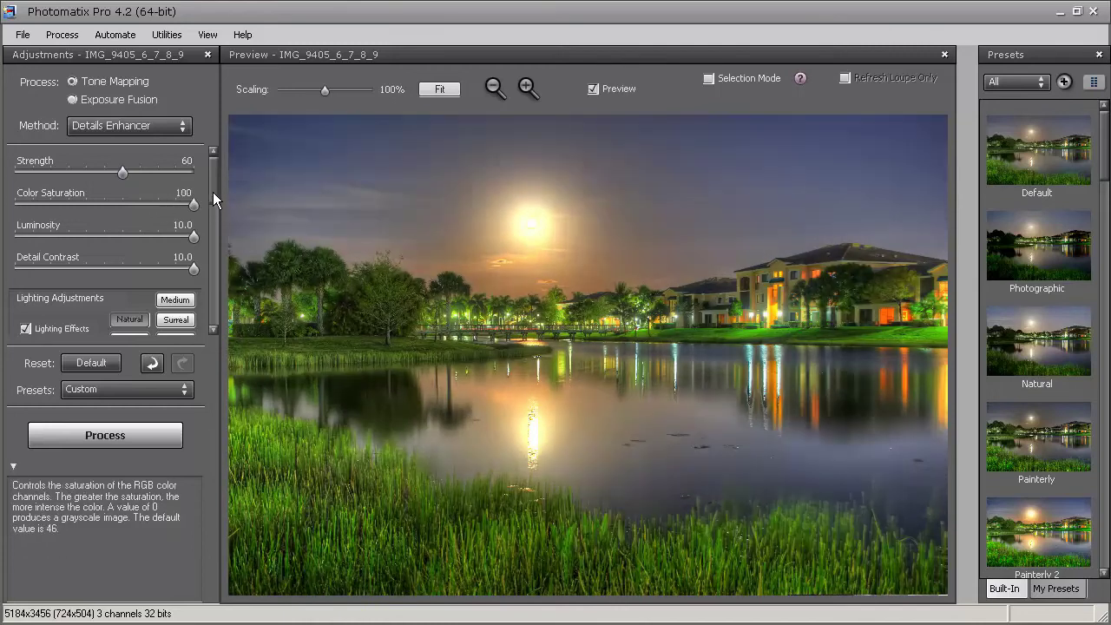
Set Luminosity to 6.1 and change the lighting effect to Medium.
scroll(214, 191, down, 2)
drag(193, 192, 159, 192)
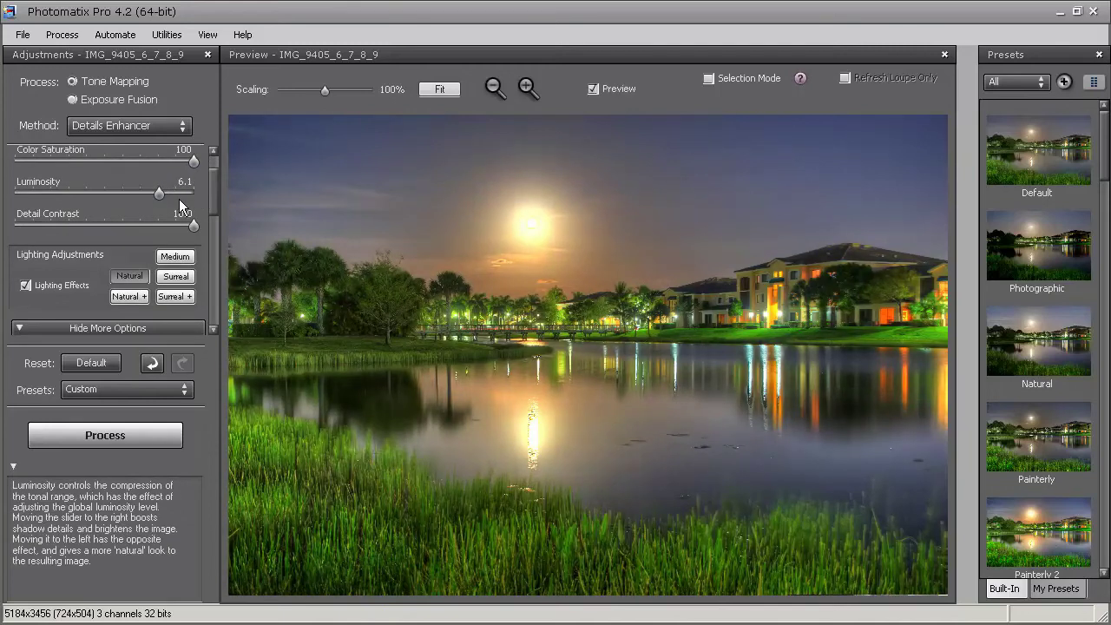
scroll(214, 208, down, 1)
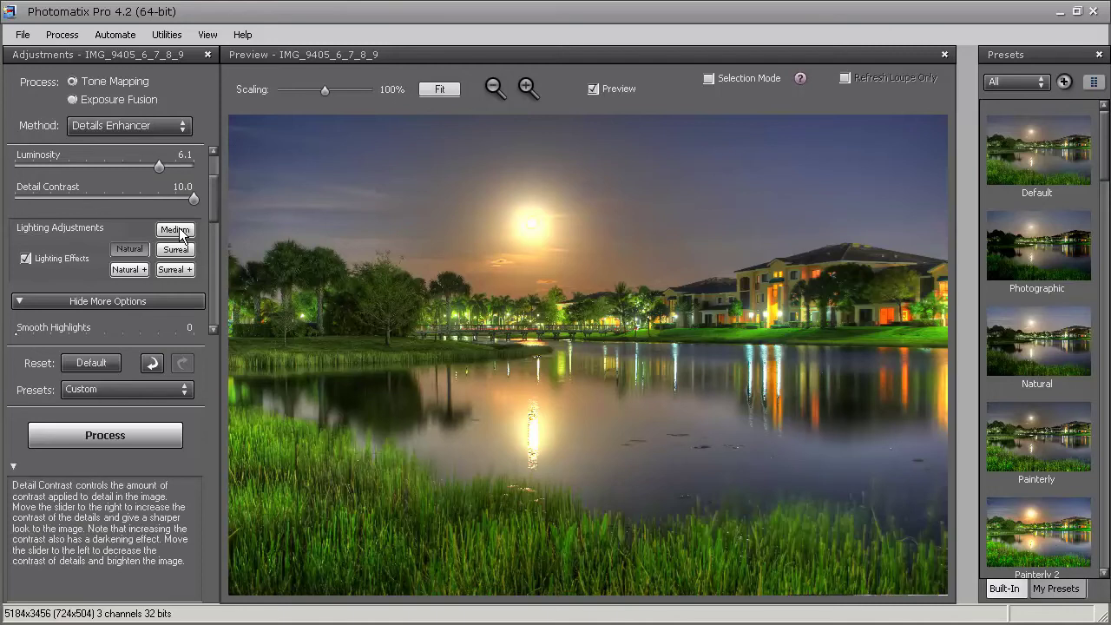
click(130, 249)
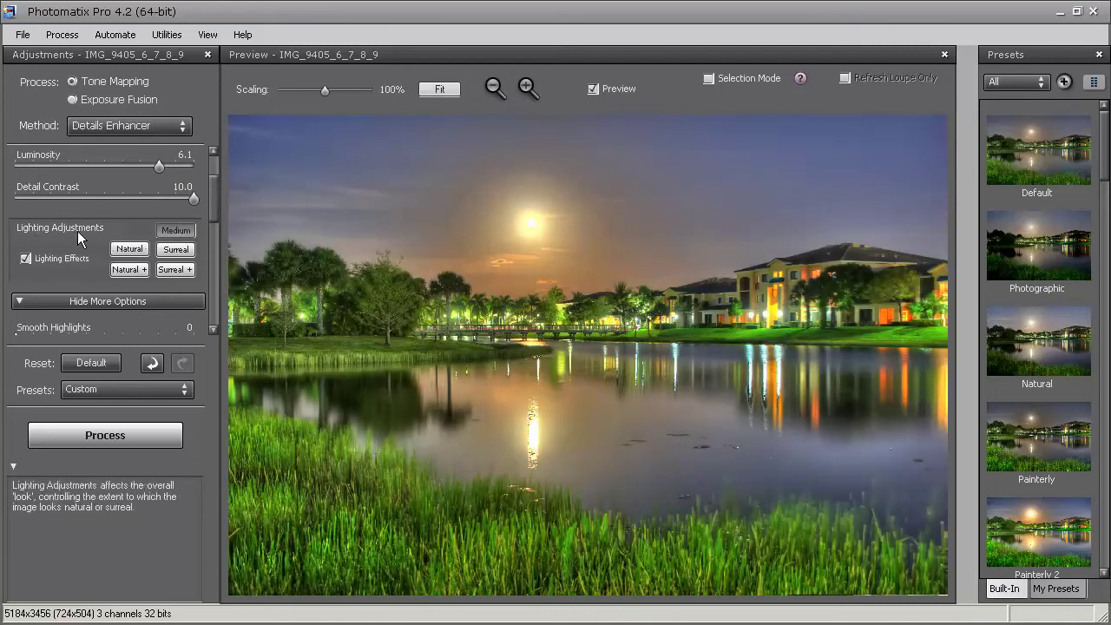
Set the White Point to 0.475% and Gamma to 0.87.
scroll(212, 212, down, 1)
drag(211, 219, 217, 196)
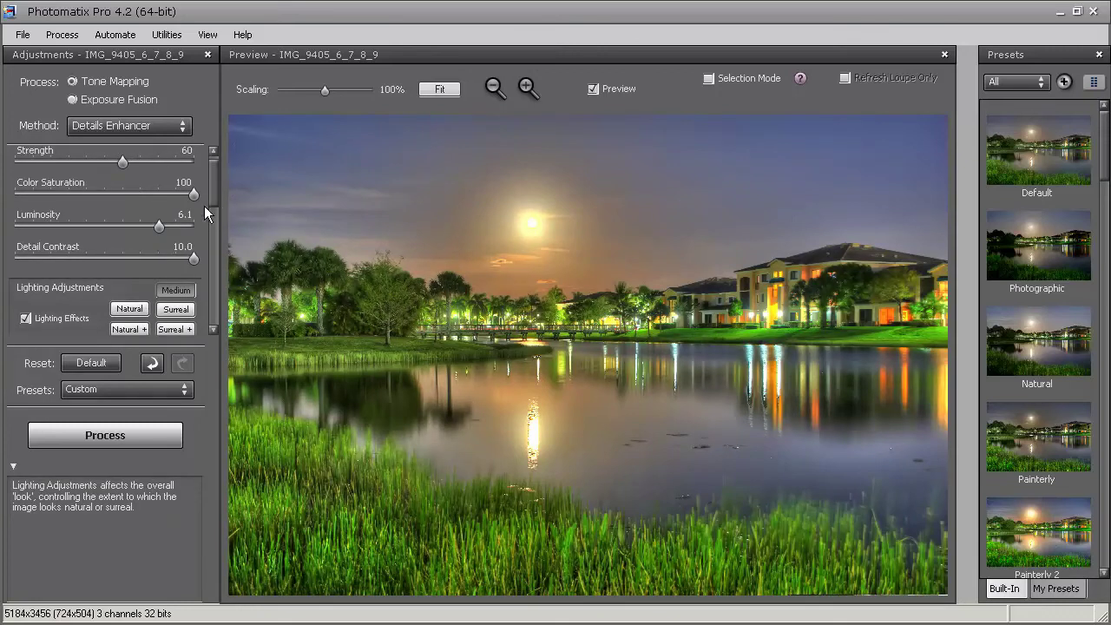
scroll(214, 208, down, 5)
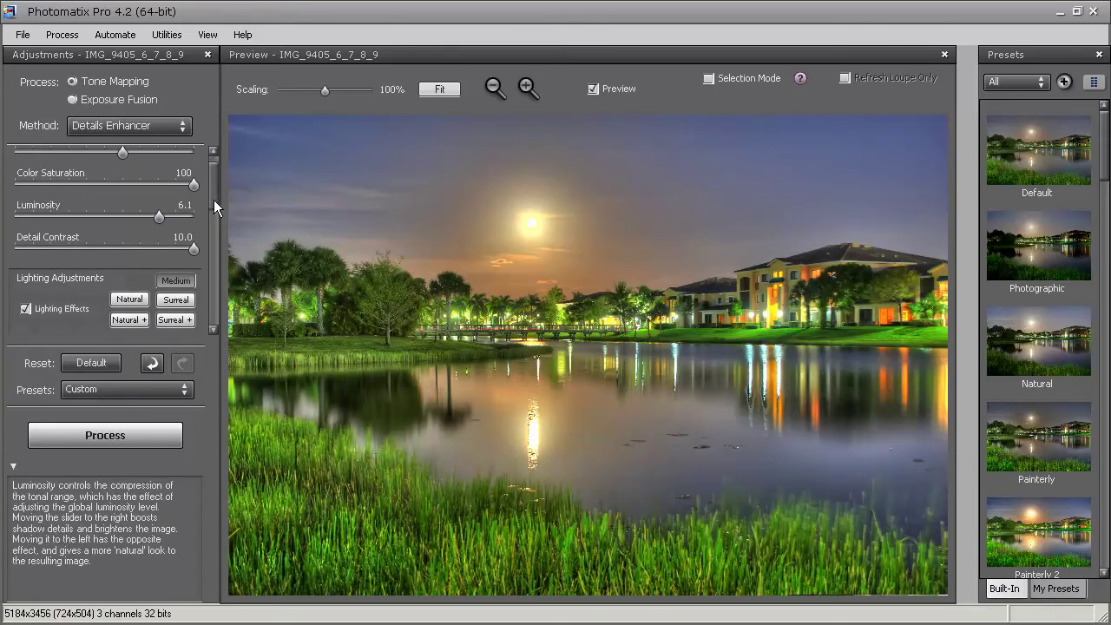
scroll(211, 246, down, 1)
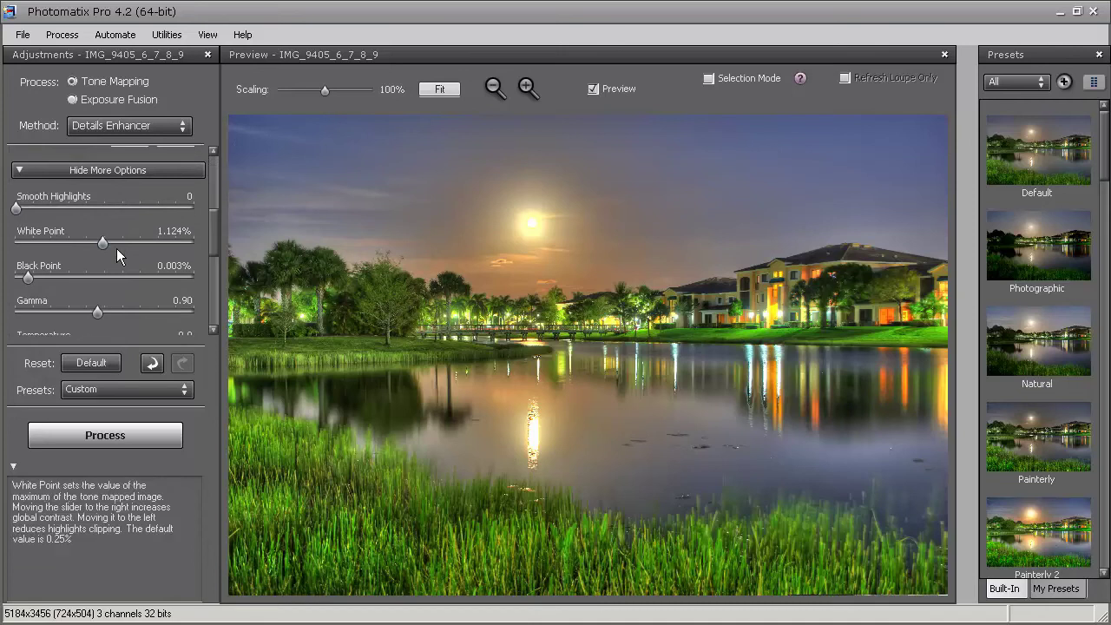
drag(99, 242, 83, 251)
mouse_move(97, 311)
mouse_down()
mouse_move(86, 310)
mouse_move(105, 314)
mouse_up()
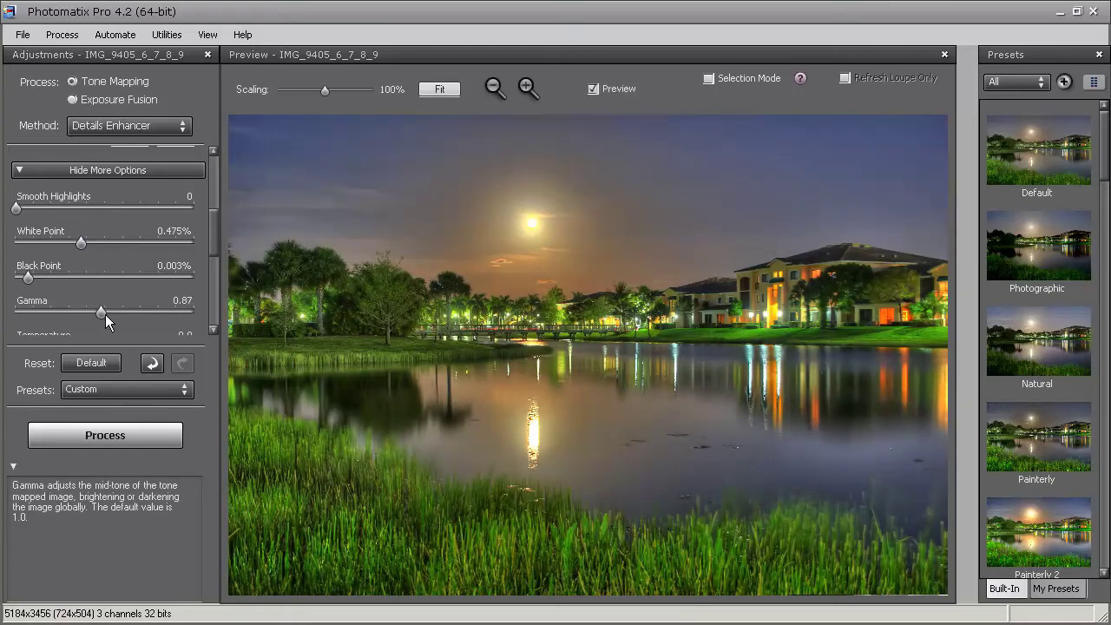
Raise Micro-smoothing to about 7 and increase Shadows Smoothness slightly.
drag(212, 236, 215, 304)
drag(25, 185, 52, 186)
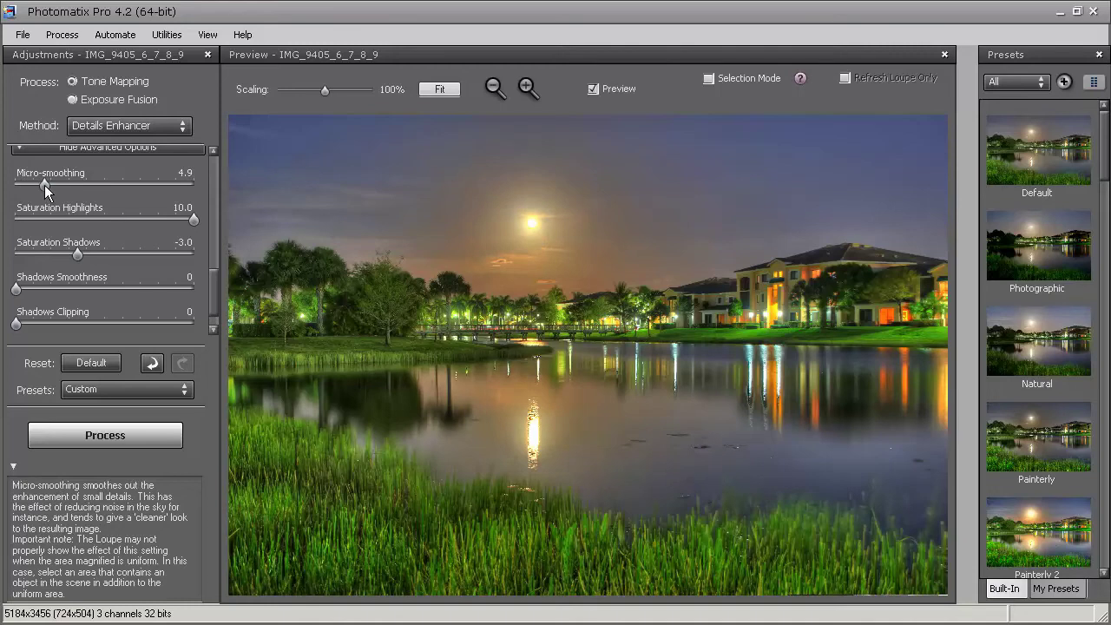
drag(53, 187, 57, 190)
drag(215, 260, 214, 285)
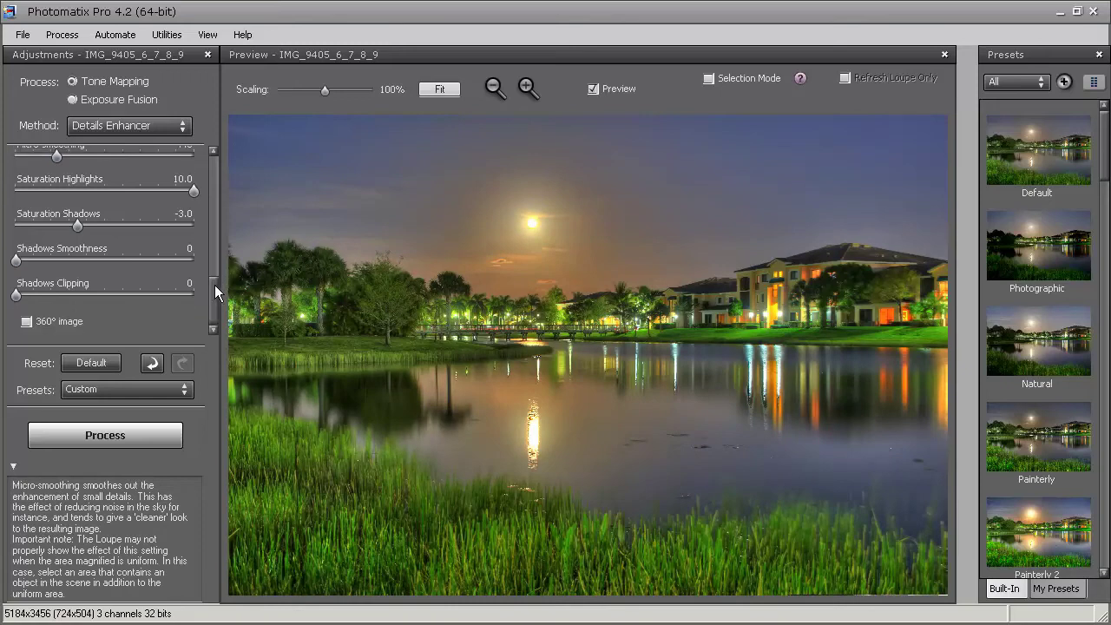
mouse_move(15, 261)
mouse_down()
mouse_move(60, 262)
mouse_move(32, 261)
mouse_up()
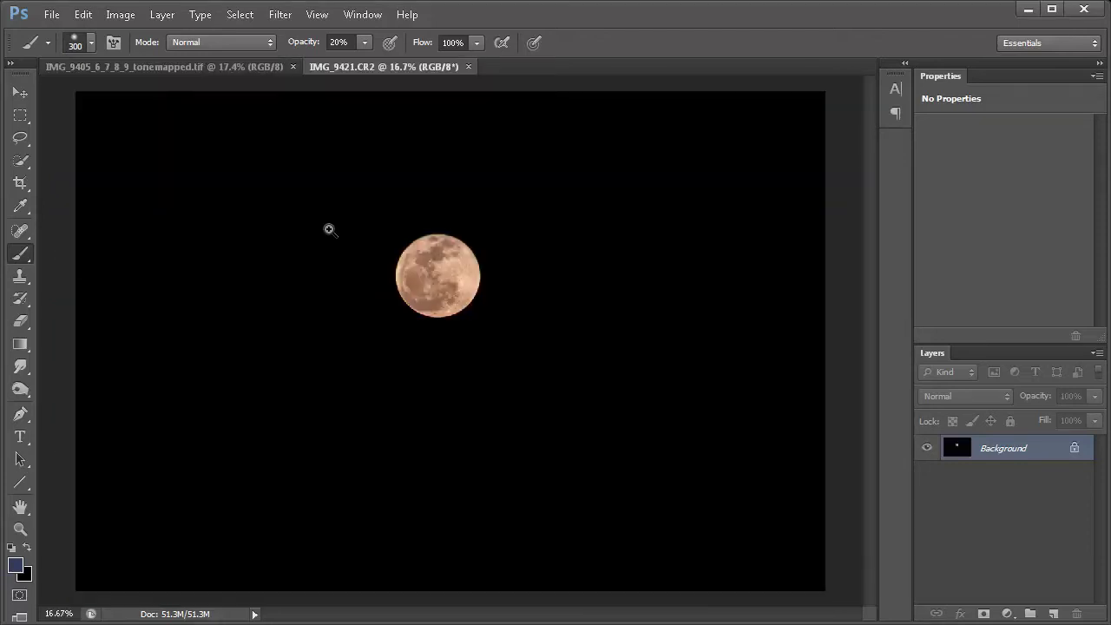
Switch to Photoshop and open the moon photo IMG_9421.CR2 in the Topaz ReMask 3 filter.
key(z)
mouse_move(330, 204)
mouse_down()
mouse_move(561, 374)
mouse_move(553, 368)
mouse_up()
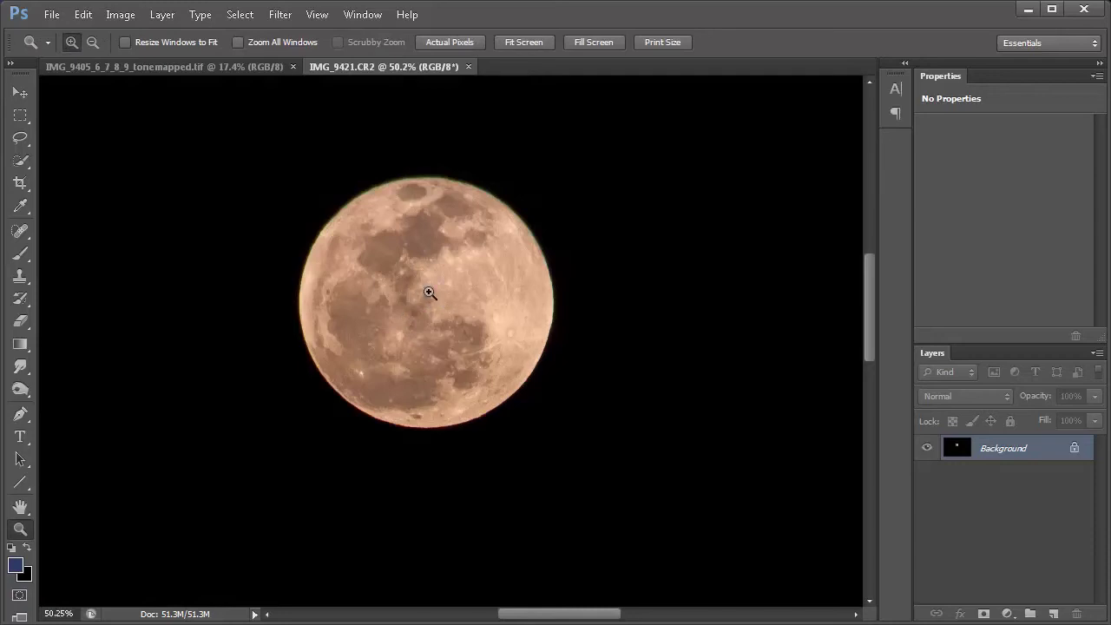
drag(415, 278, 428, 308)
click(279, 14)
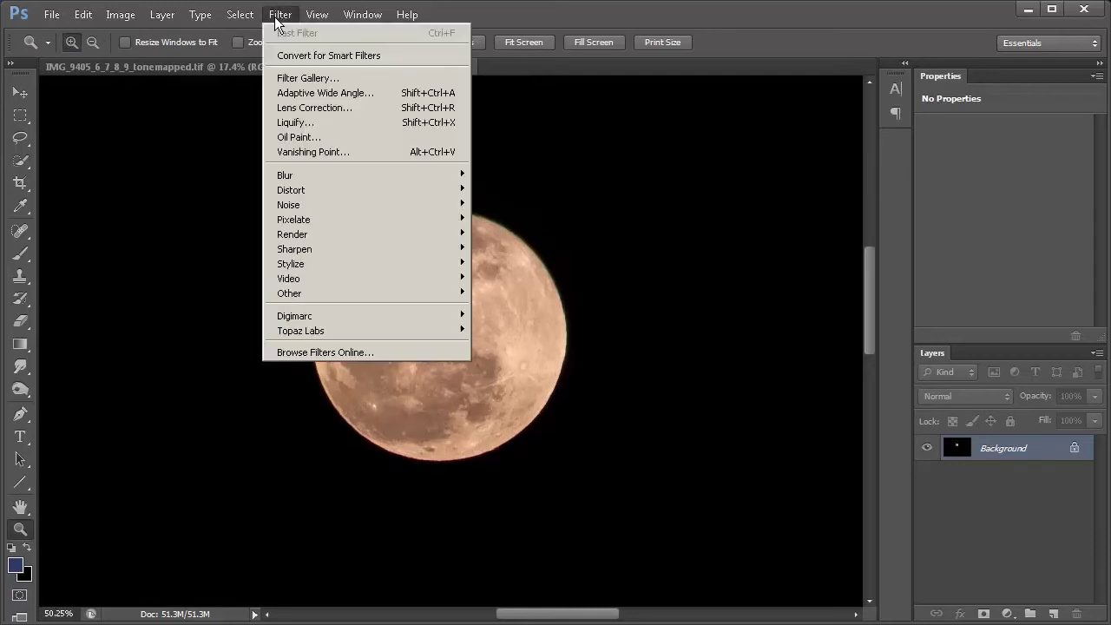
mouse_move(360, 328)
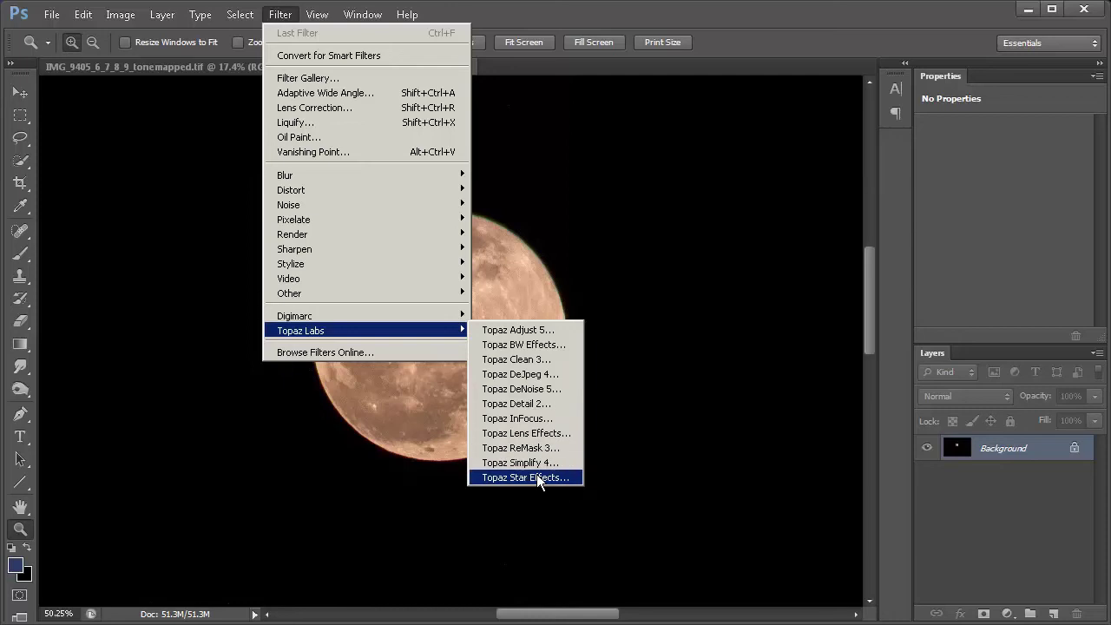
click(544, 446)
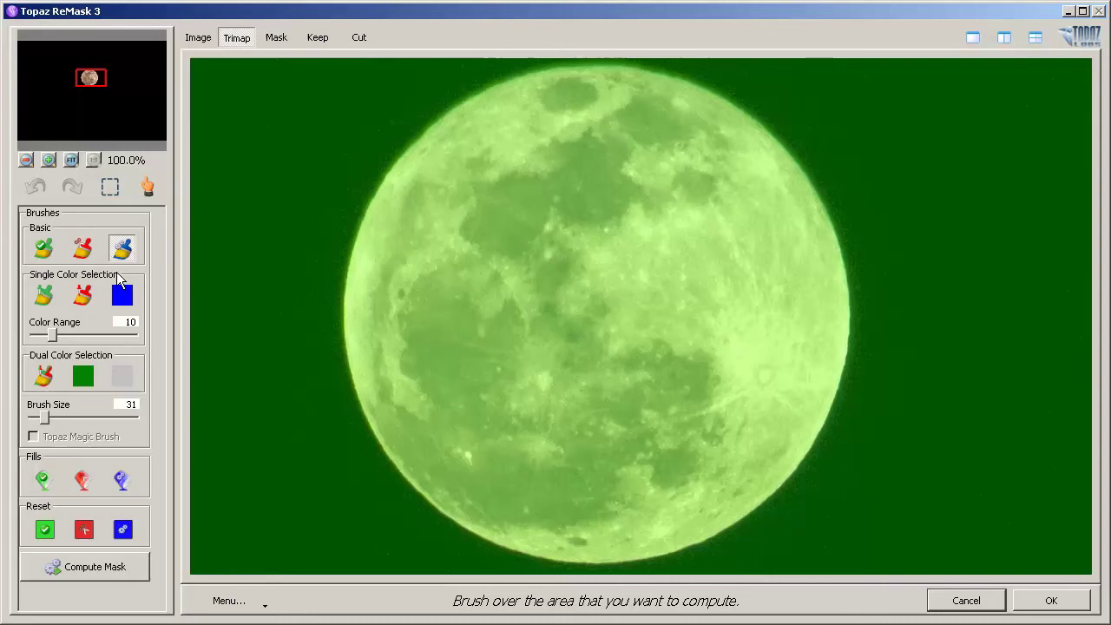
Outline the moon's entire edge with the blue compute brush at size 31.
click(120, 261)
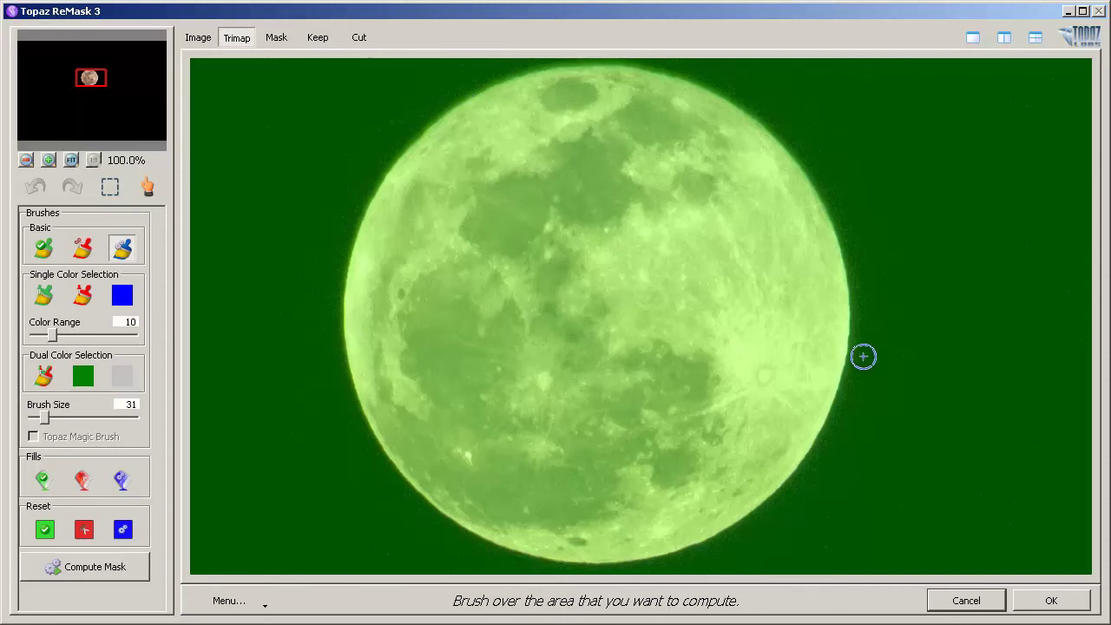
mouse_move(842, 371)
mouse_down()
mouse_move(855, 314)
mouse_move(843, 353)
mouse_move(847, 269)
mouse_move(812, 172)
mouse_move(708, 87)
mouse_move(625, 66)
mouse_move(531, 65)
mouse_move(462, 90)
mouse_move(407, 128)
mouse_move(349, 242)
mouse_move(336, 311)
mouse_move(348, 354)
mouse_up()
right_click(339, 318)
mouse_move(366, 407)
mouse_down()
mouse_move(398, 482)
mouse_move(476, 533)
mouse_move(548, 565)
mouse_move(651, 560)
mouse_move(765, 527)
mouse_move(751, 515)
mouse_move(813, 448)
mouse_move(840, 356)
mouse_up()
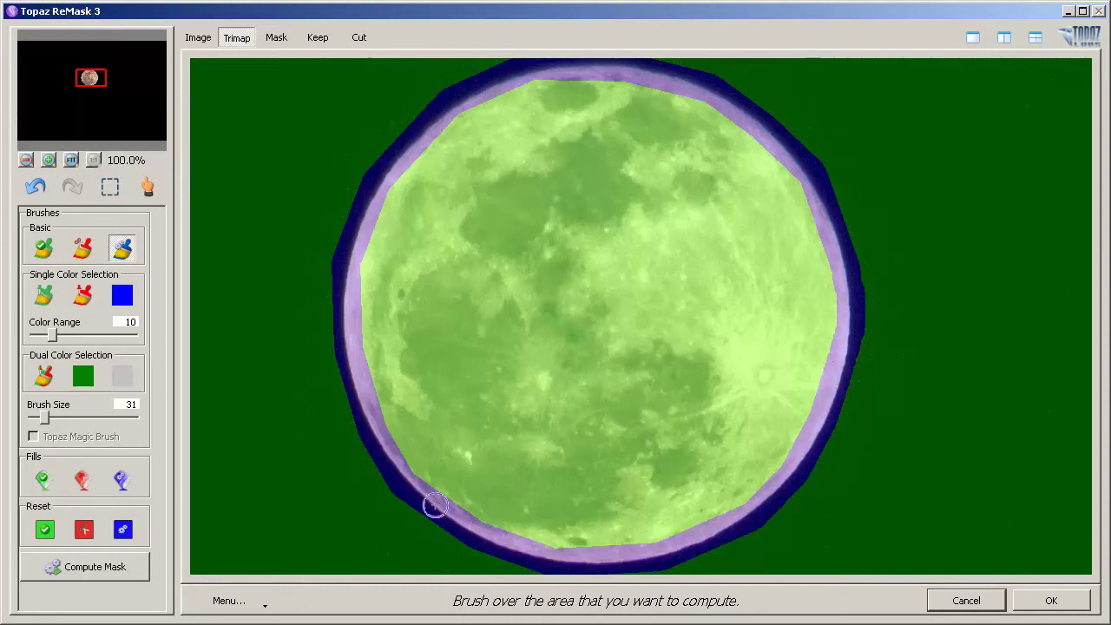
Fill the black sky outside the moon's outline as a cut area and compute the mask.
click(81, 482)
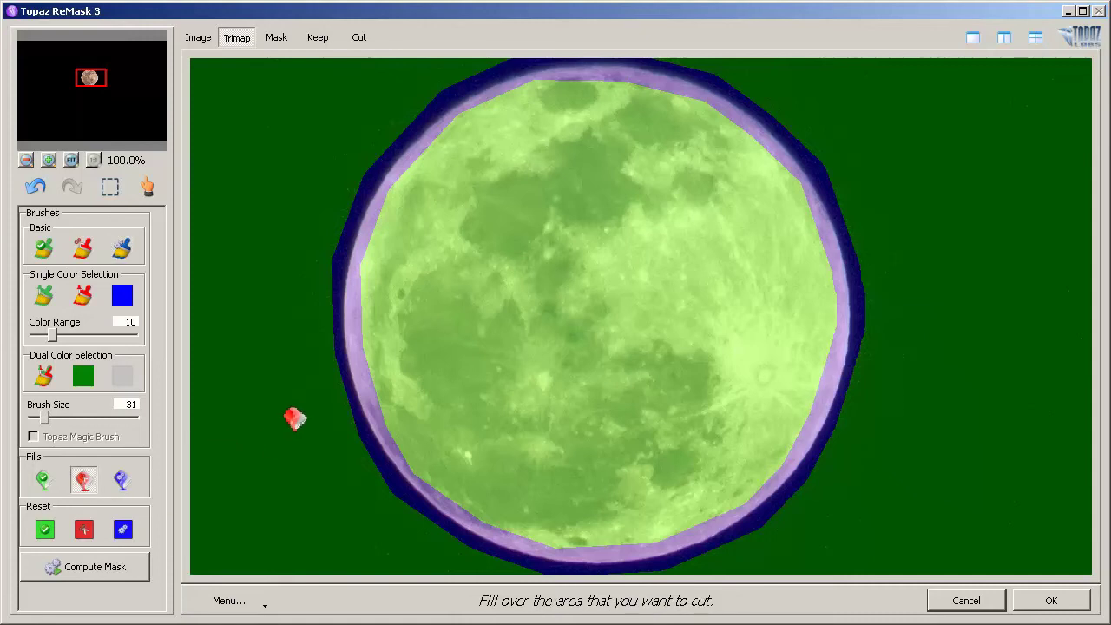
click(295, 418)
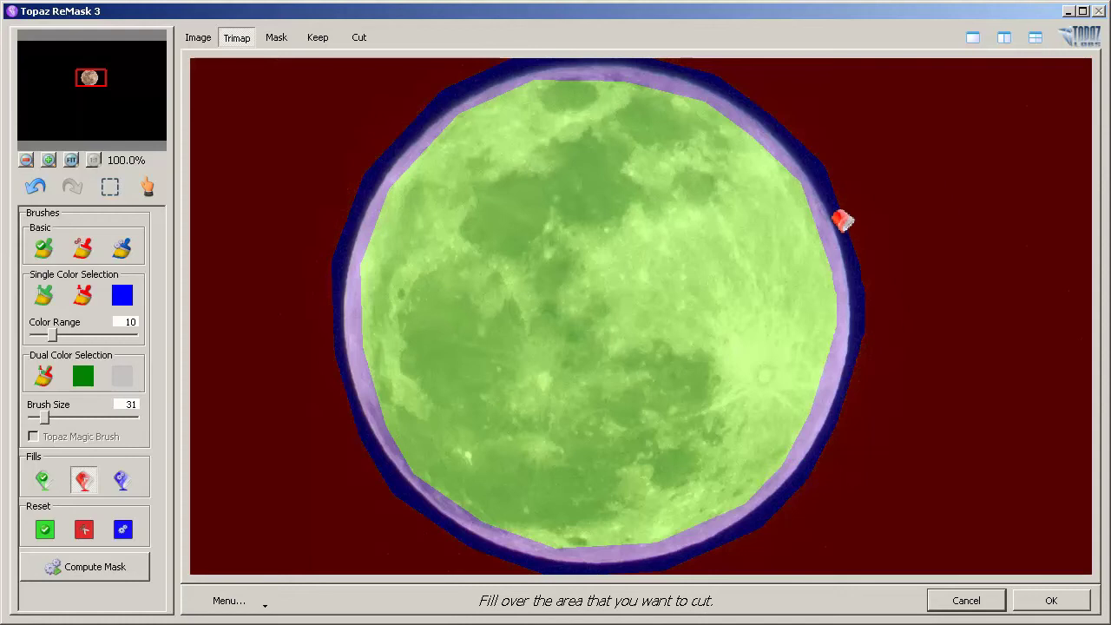
click(74, 572)
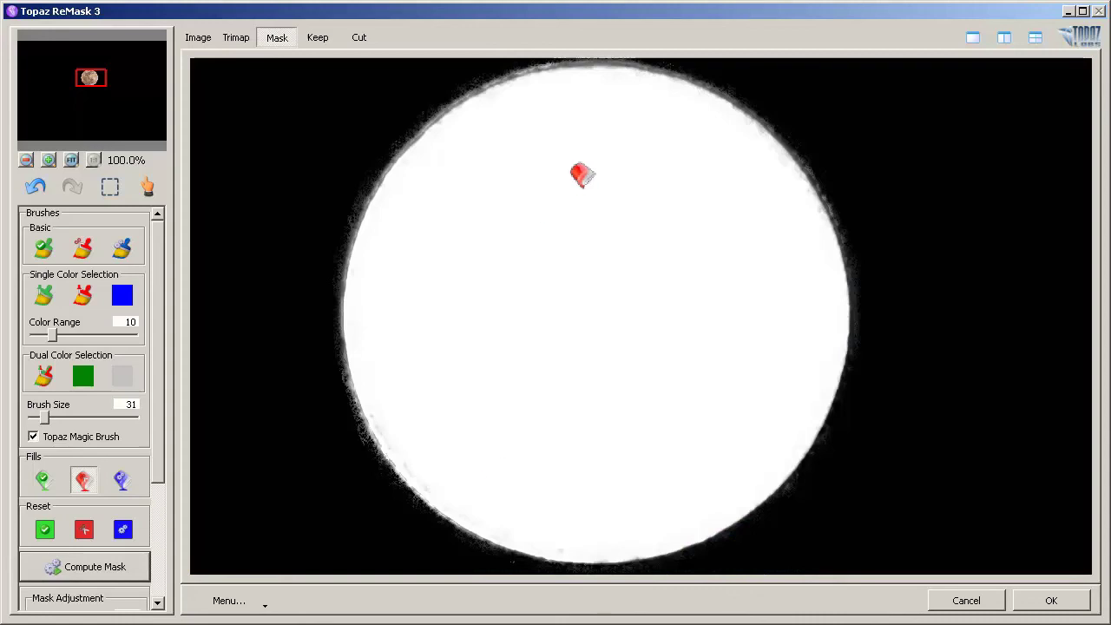
Preview the kept area and brush away the dark fringe around the moon's edge with the cut brush at size 21.
click(316, 46)
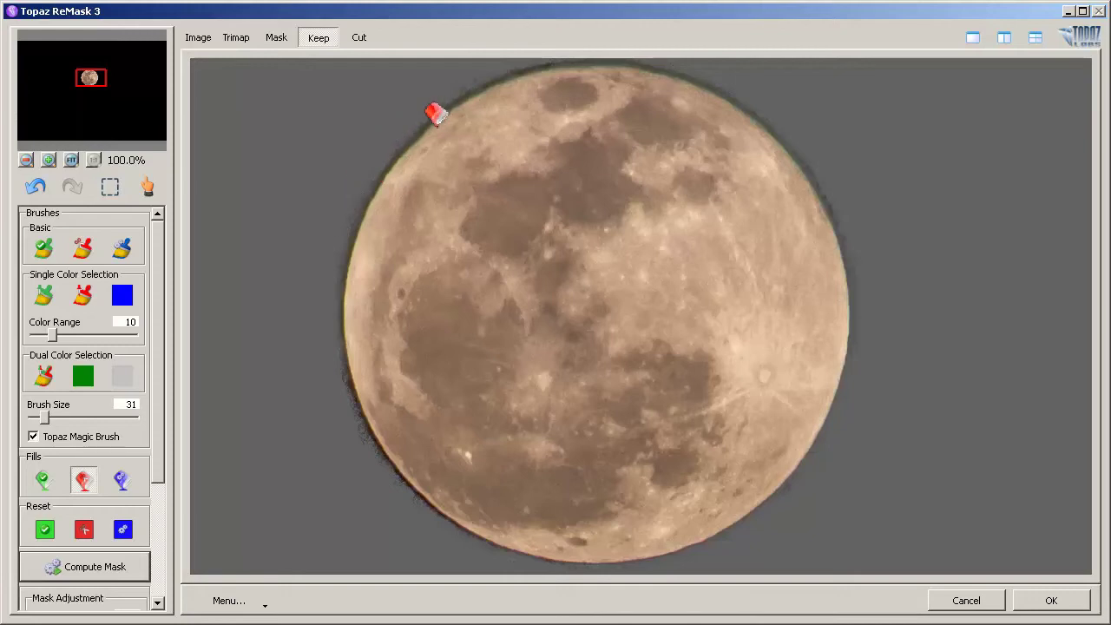
click(92, 246)
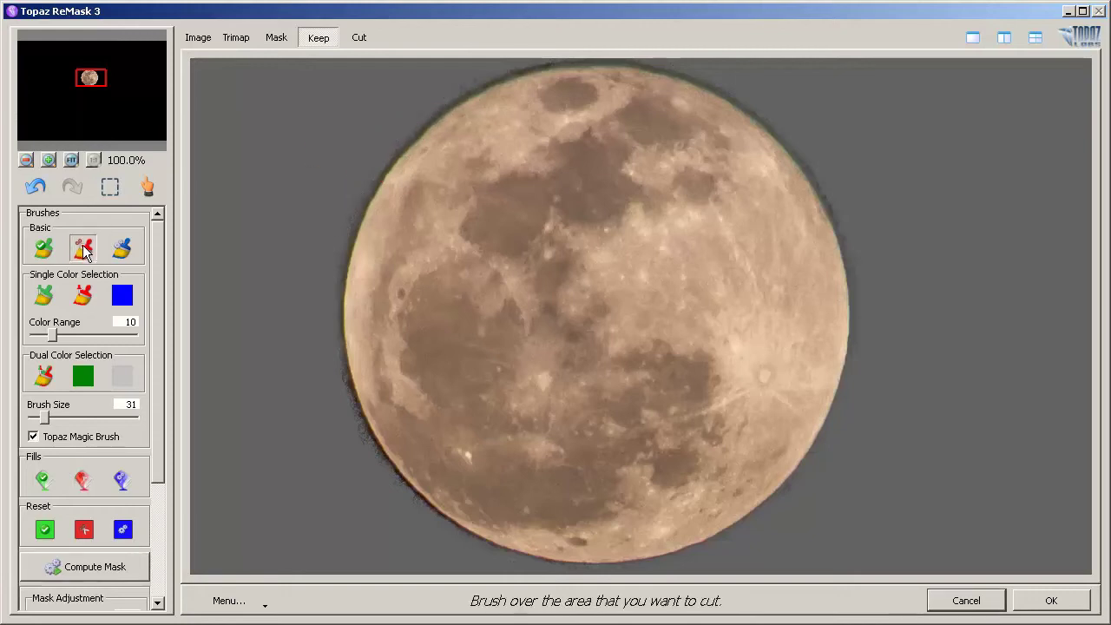
key(bracketleft)
drag(443, 104, 496, 72)
mouse_move(395, 148)
mouse_down()
mouse_move(352, 211)
mouse_move(355, 197)
mouse_move(338, 290)
mouse_move(335, 383)
mouse_move(361, 446)
mouse_move(408, 507)
mouse_move(399, 493)
mouse_move(502, 564)
mouse_move(630, 582)
mouse_move(724, 565)
mouse_move(838, 476)
mouse_move(873, 127)
mouse_up()
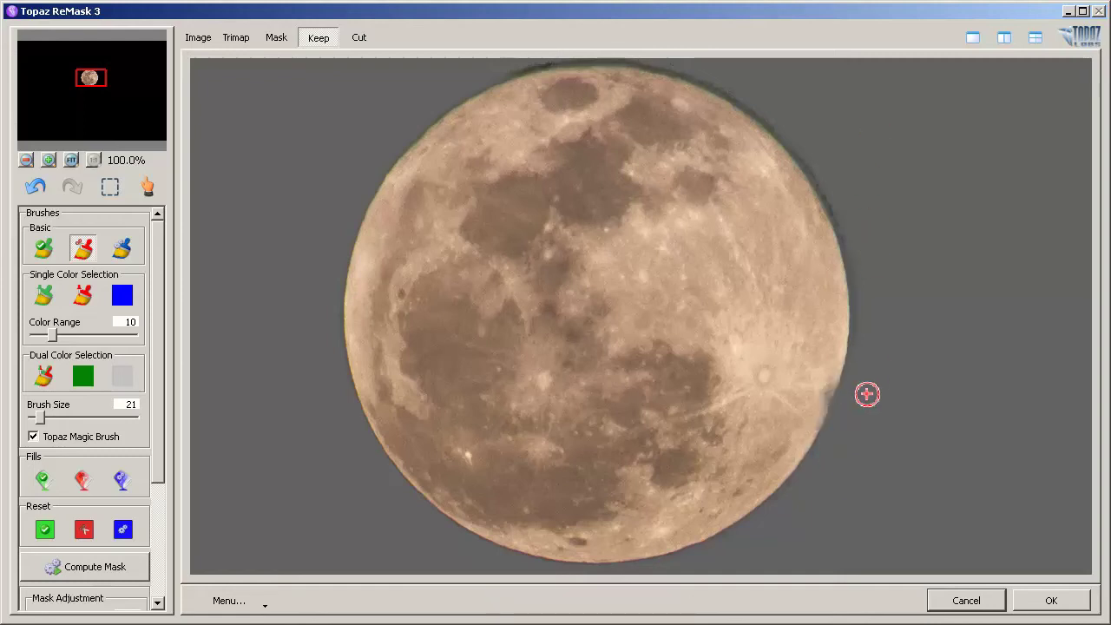
Undo the last brush stroke, cut away the remaining dark fringe along the moon's upper and right edge, and apply the mask.
key(ctrl+z)
click(868, 290)
right_click(849, 222)
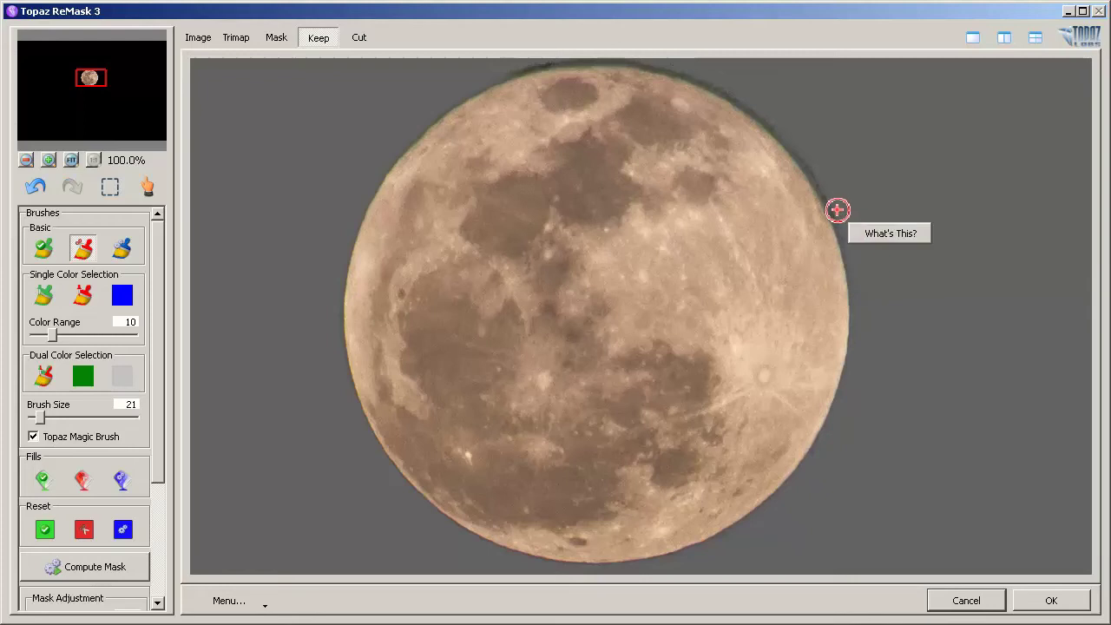
click(843, 210)
mouse_move(824, 163)
mouse_down()
mouse_move(830, 177)
mouse_move(790, 138)
mouse_move(800, 117)
mouse_move(781, 130)
mouse_move(642, 84)
mouse_move(515, 94)
mouse_move(535, 87)
mouse_up()
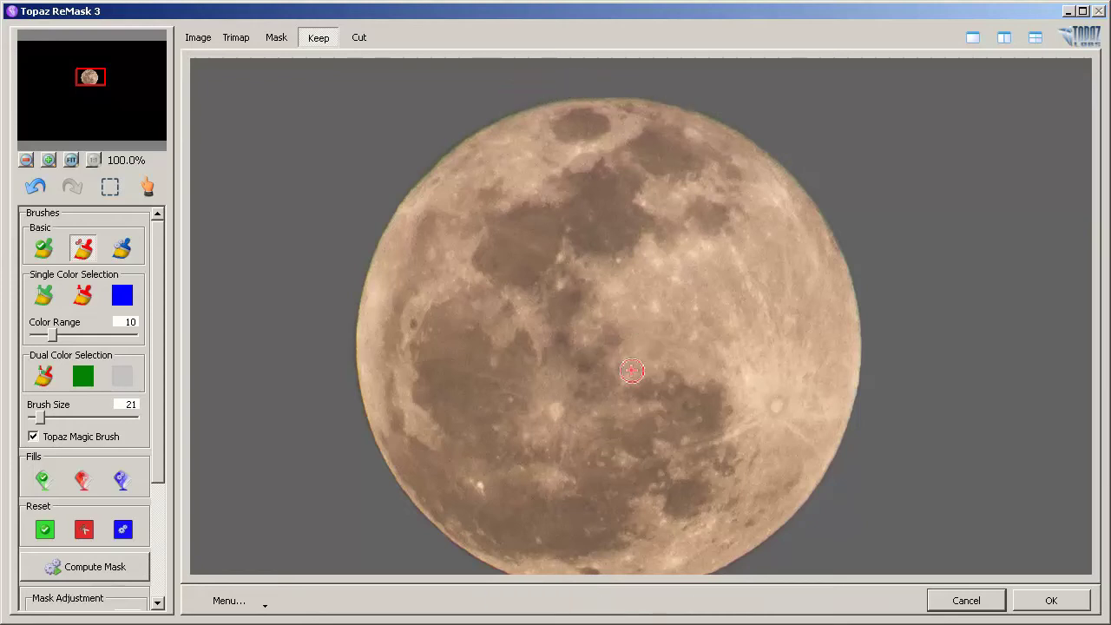
click(1051, 600)
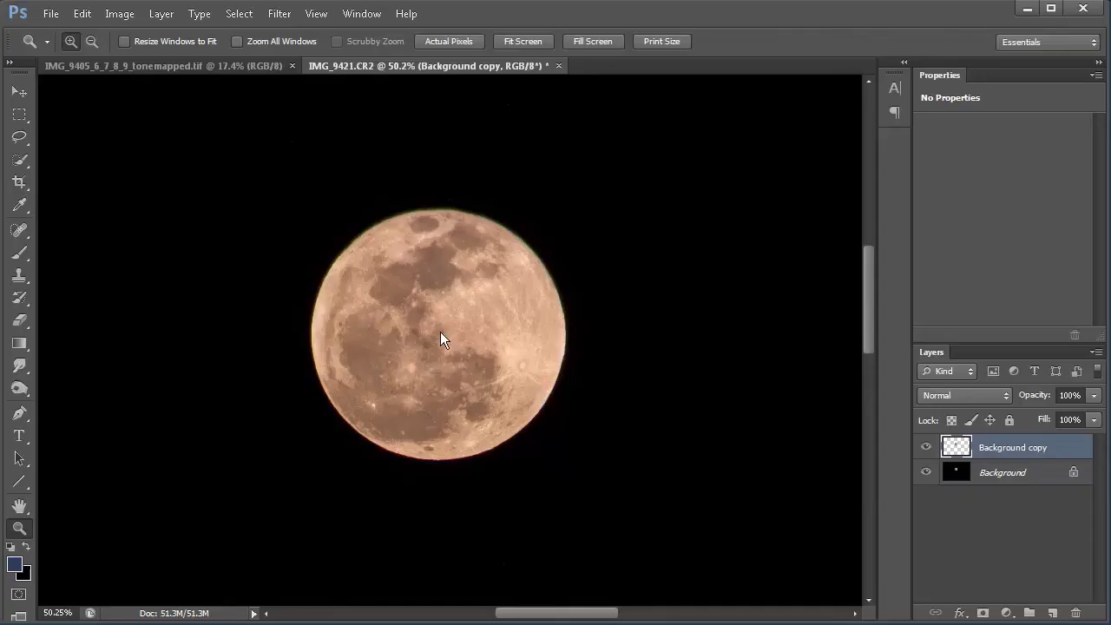
Hide the moon photo's Background layer and paste the cut-out moon into the tone-mapped lake image.
click(925, 471)
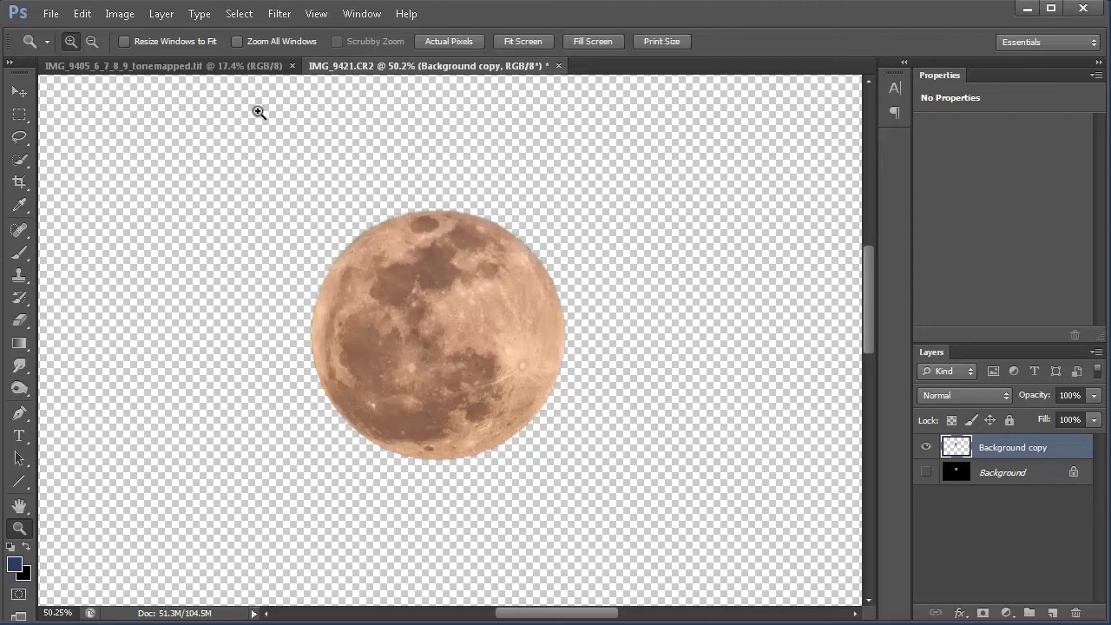
click(191, 65)
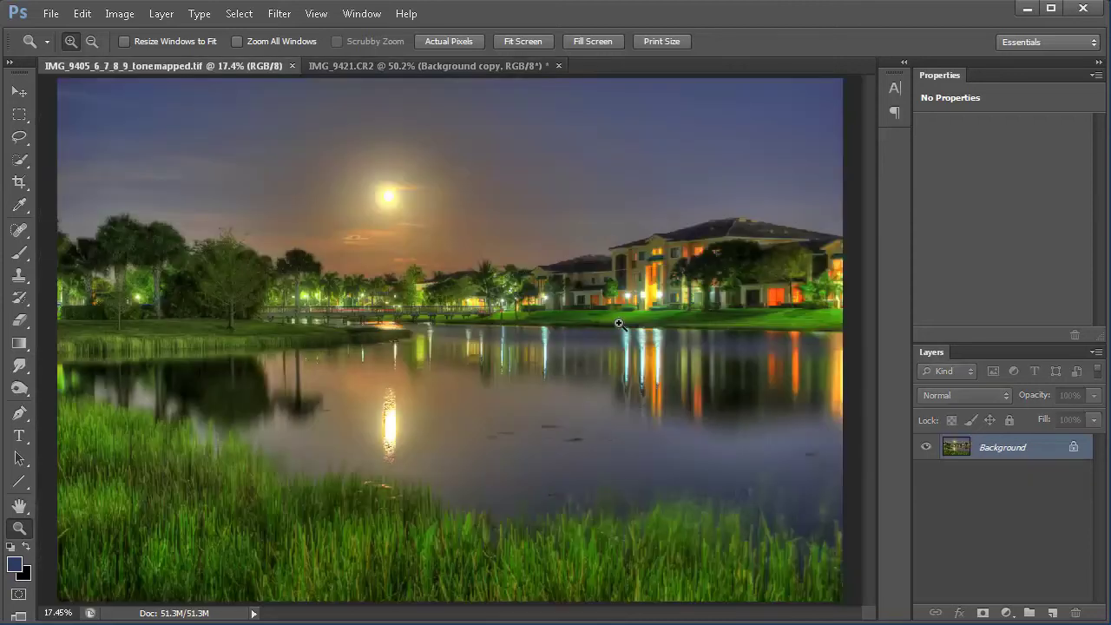
key(ctrl+v)
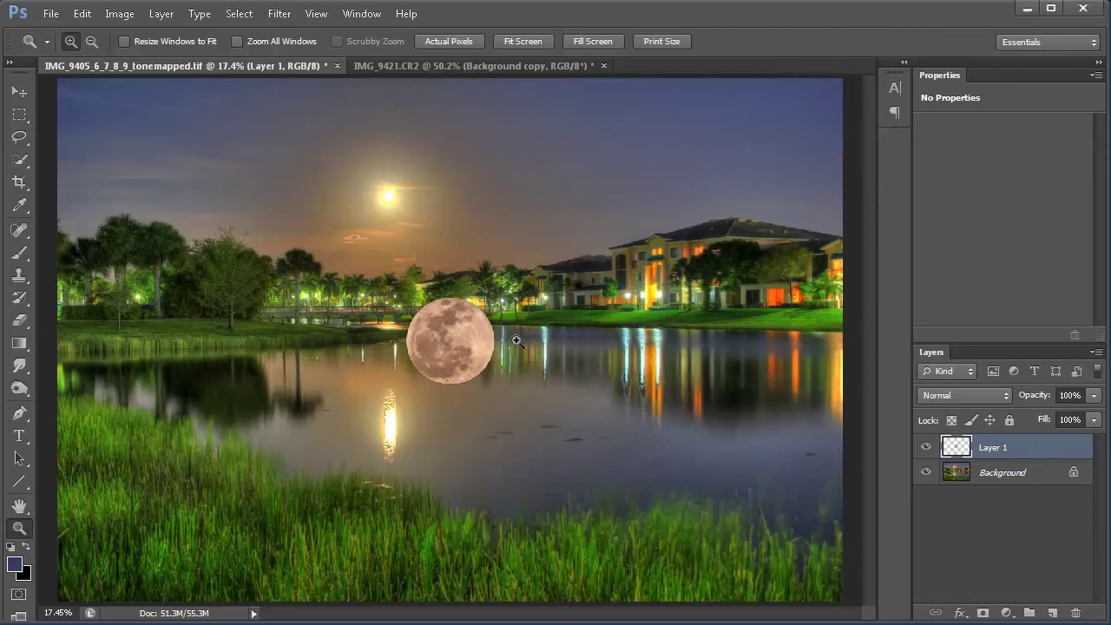
Scale the pasted moon to about 47% and place it over the original moon in the sky.
key(ctrl+t)
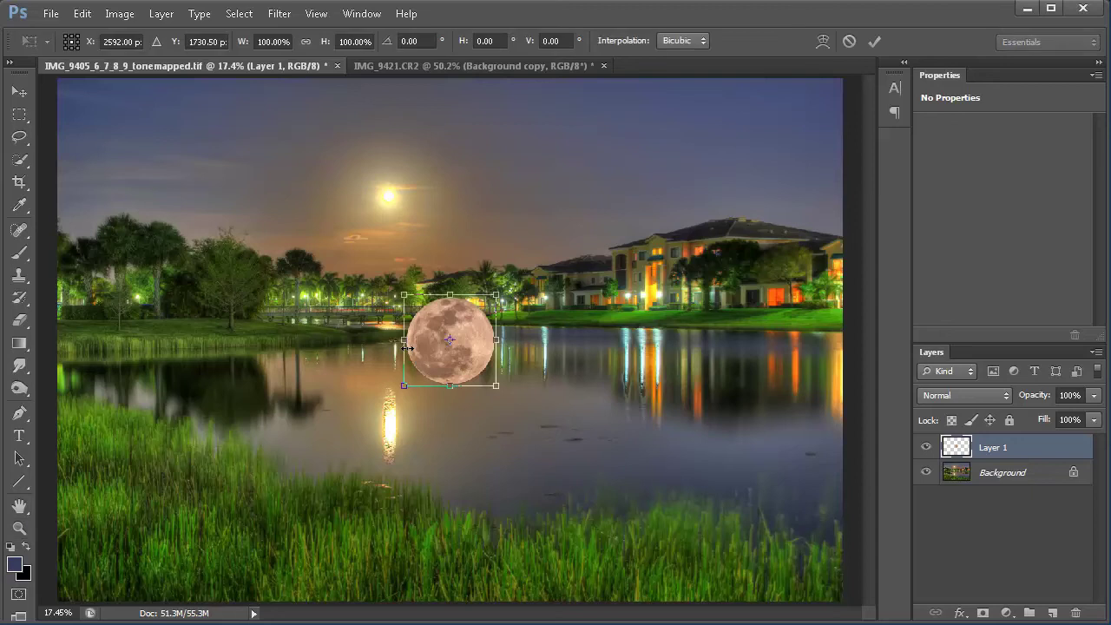
drag(467, 354, 402, 214)
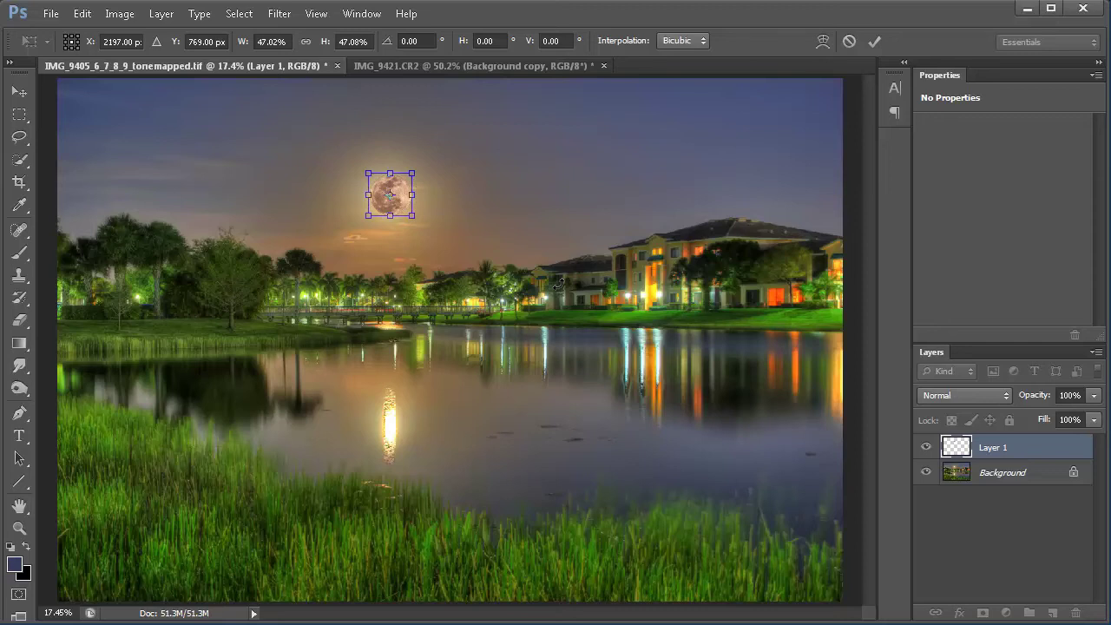
key(Return)
key(z)
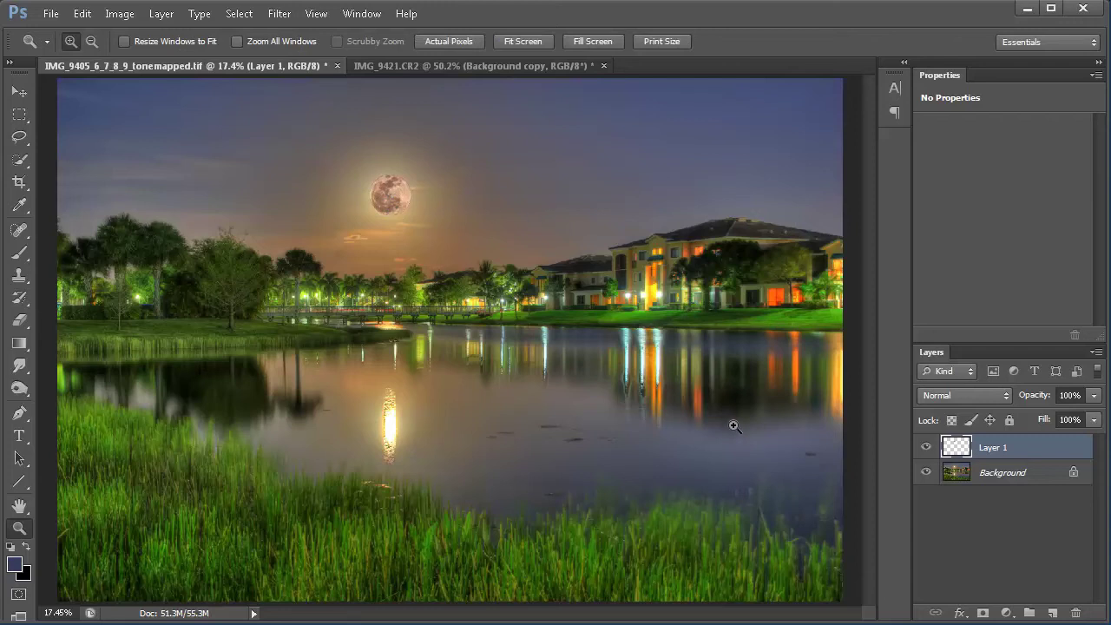
Add a Hue/Saturation adjustment layer clipped to the moon layer.
click(161, 14)
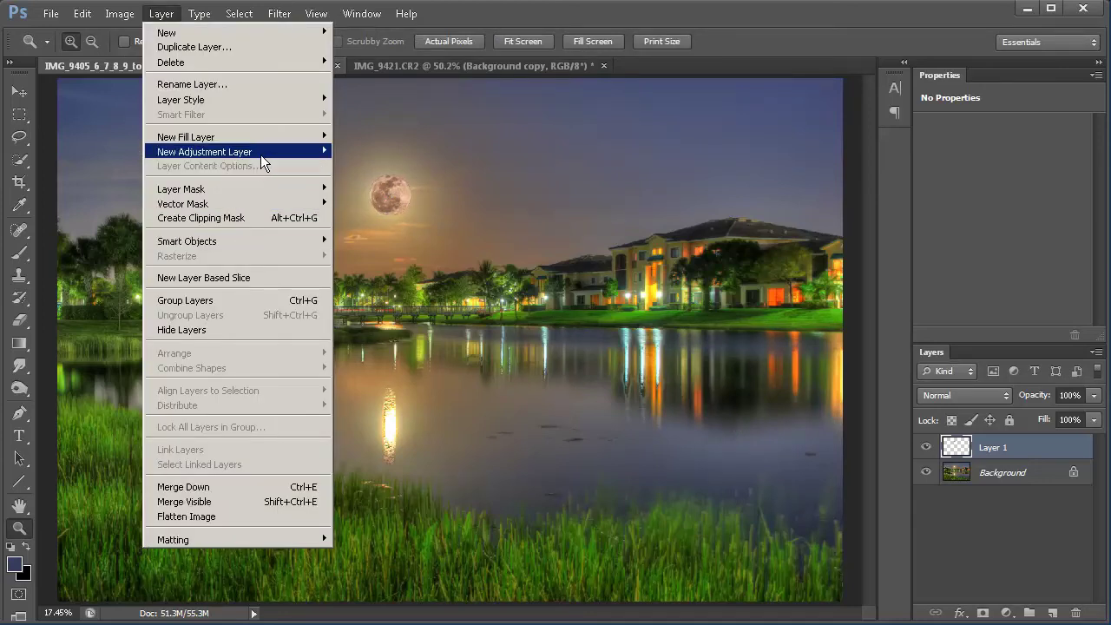
mouse_move(261, 153)
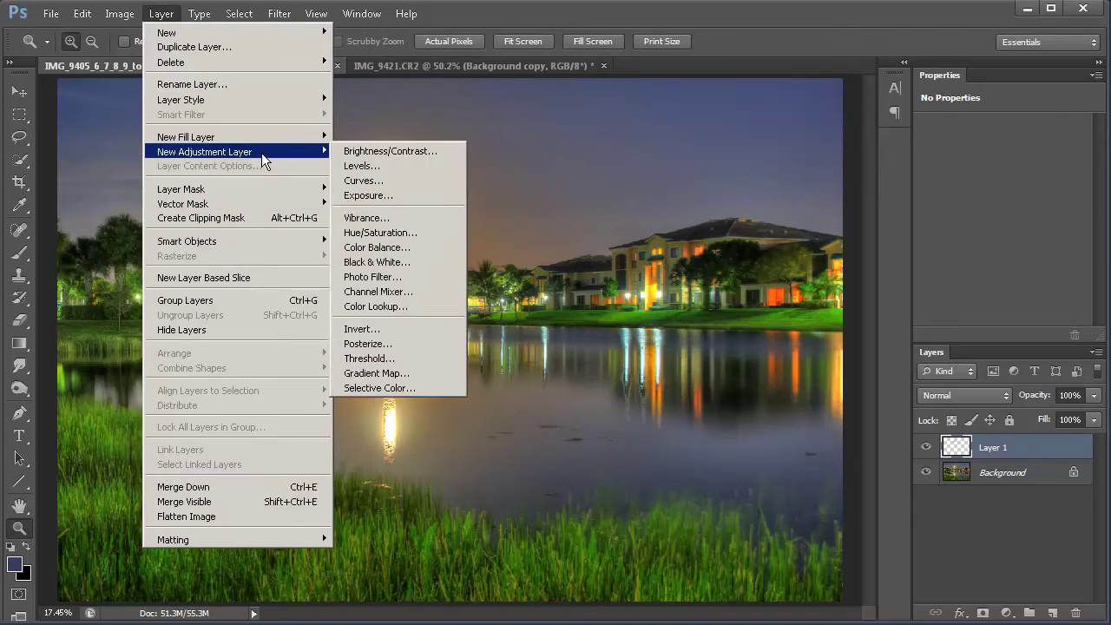
click(365, 236)
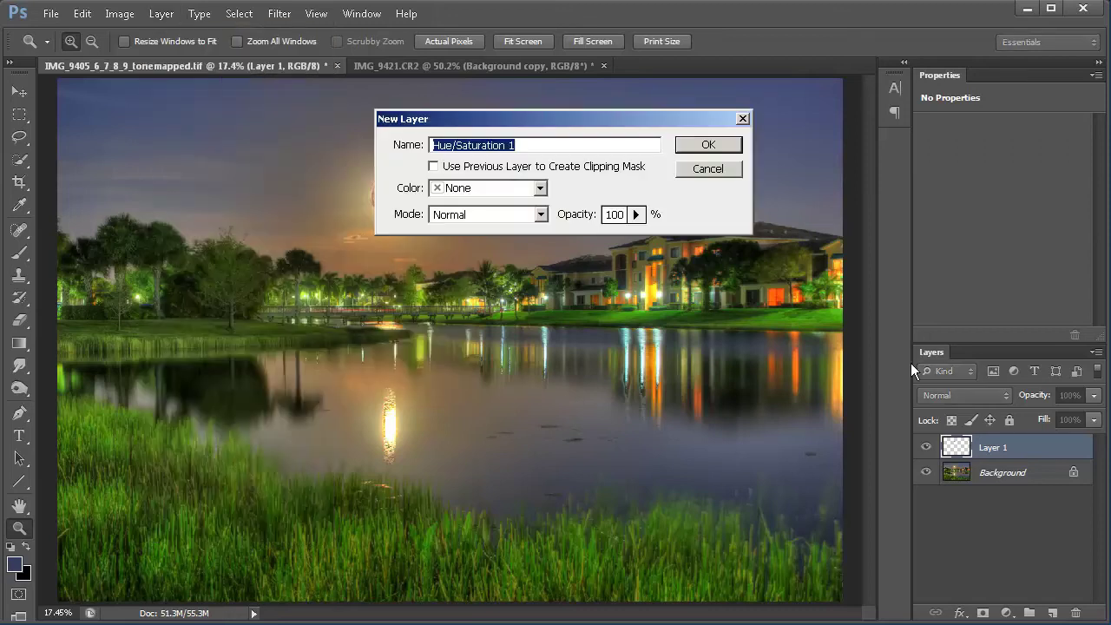
click(434, 167)
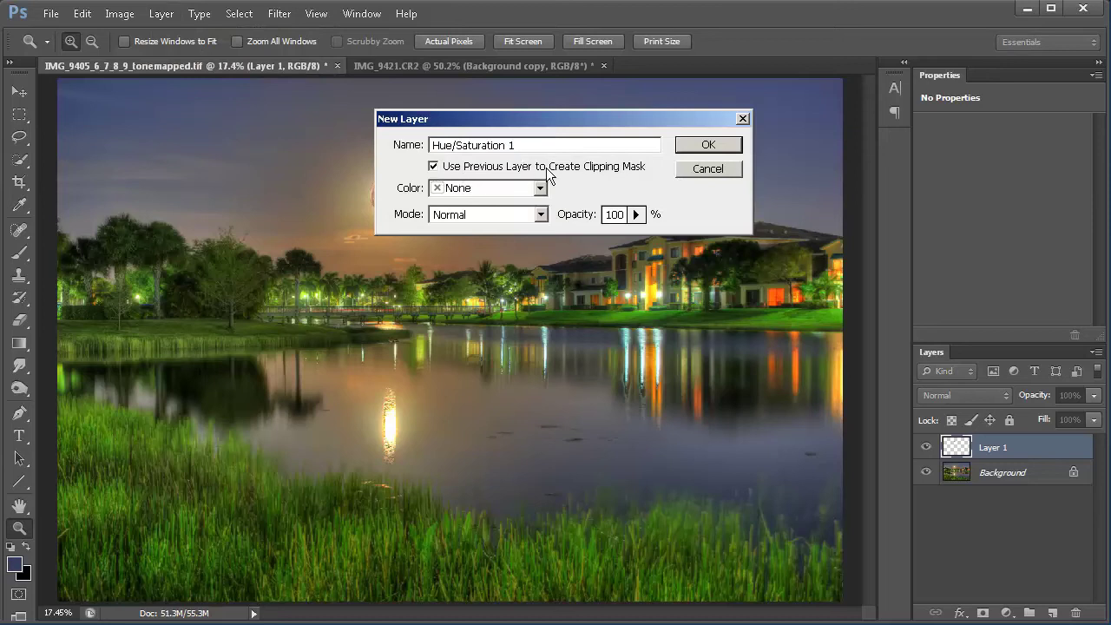
click(705, 147)
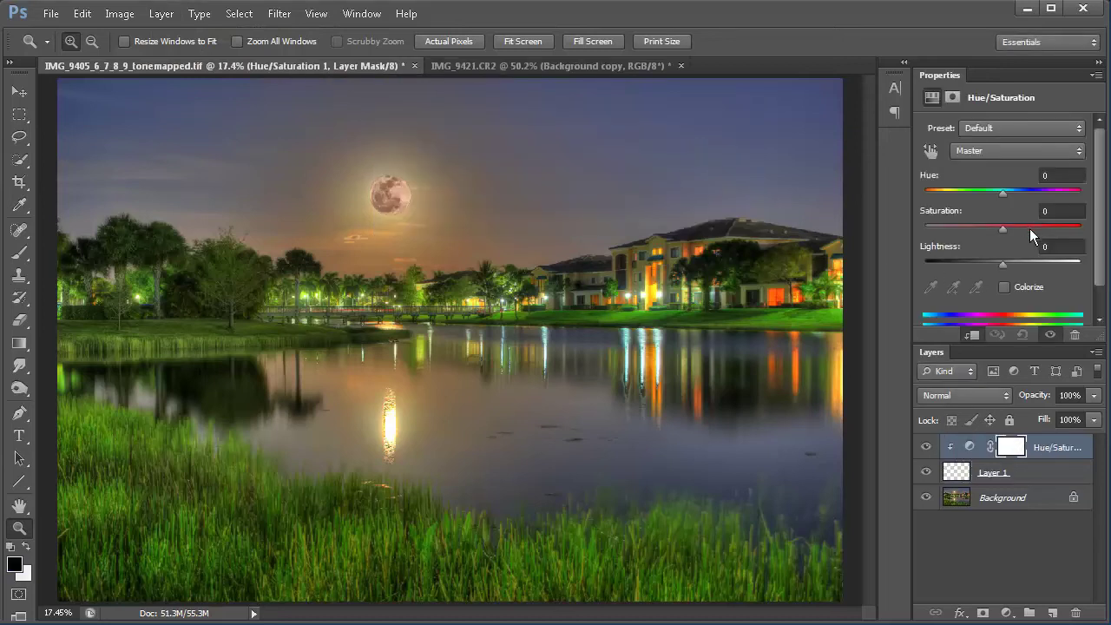
Set the moon's saturation to -12, hue to +7 and lightness to +4.
drag(1004, 230, 994, 240)
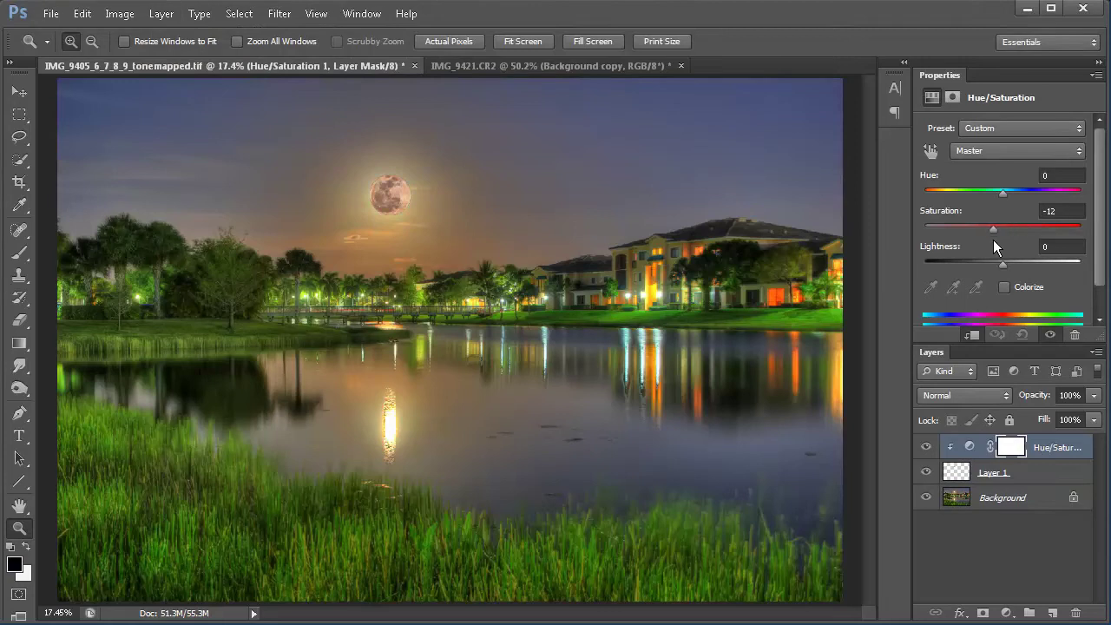
mouse_move(1003, 193)
mouse_down()
mouse_move(989, 192)
mouse_move(1012, 192)
mouse_move(1009, 210)
mouse_up()
drag(1001, 268, 1008, 273)
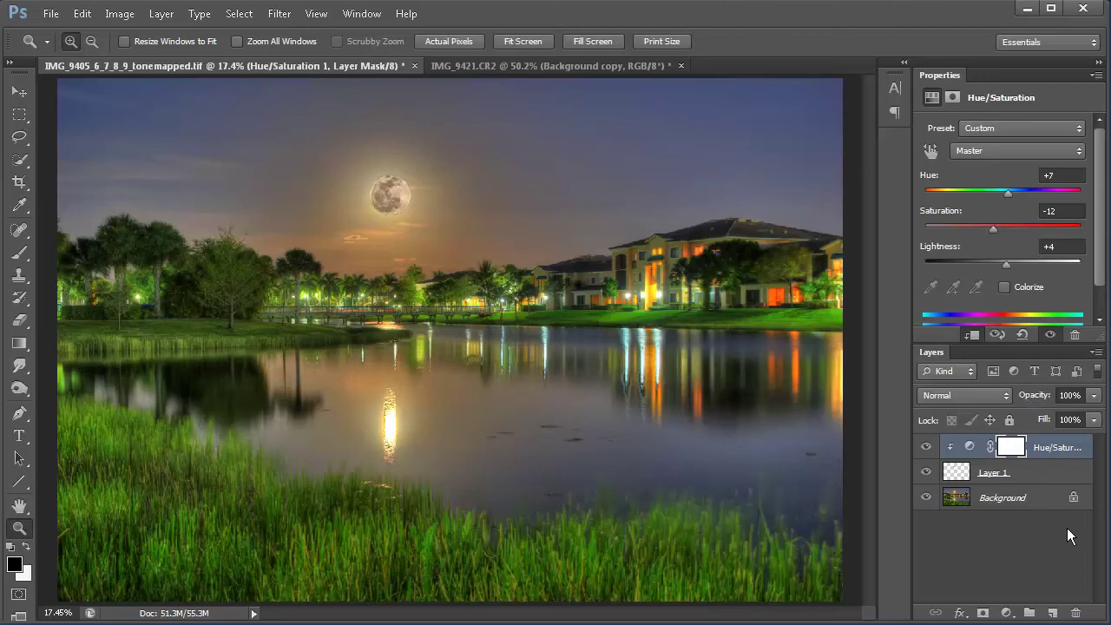
Add an Outer Glow layer style to the moon layer, keeping the moon in view beside the dialog.
click(955, 473)
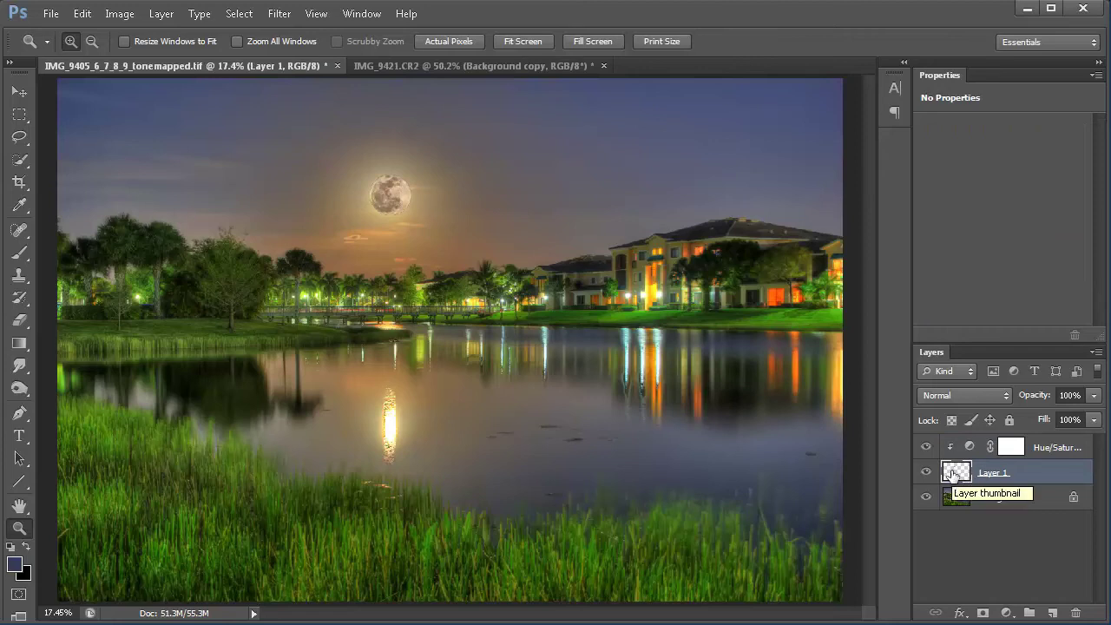
click(279, 14)
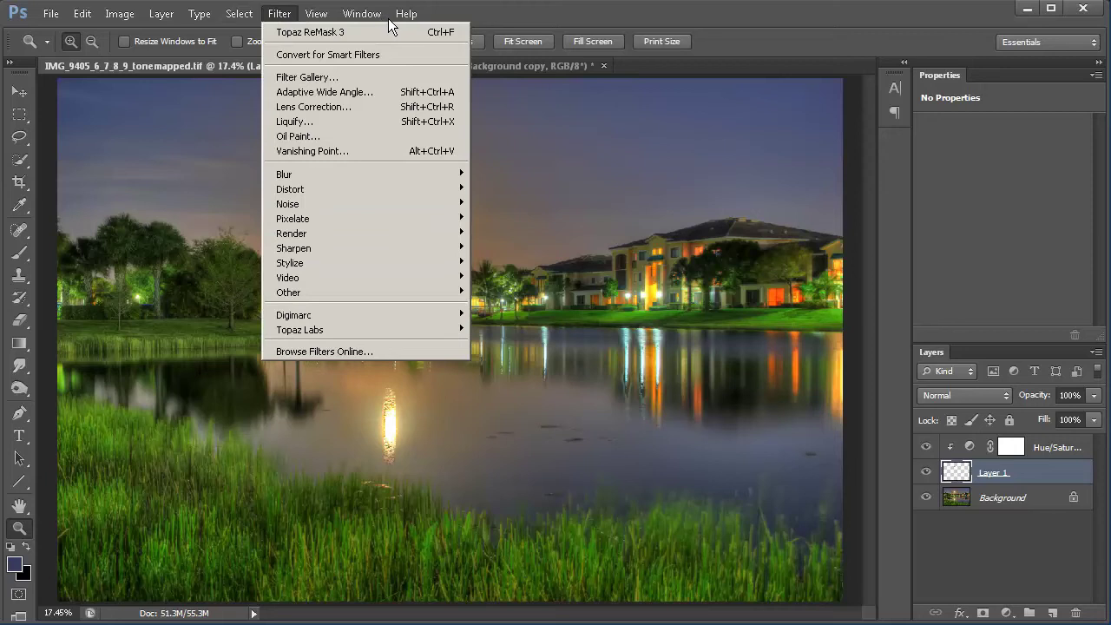
click(623, 311)
click(159, 15)
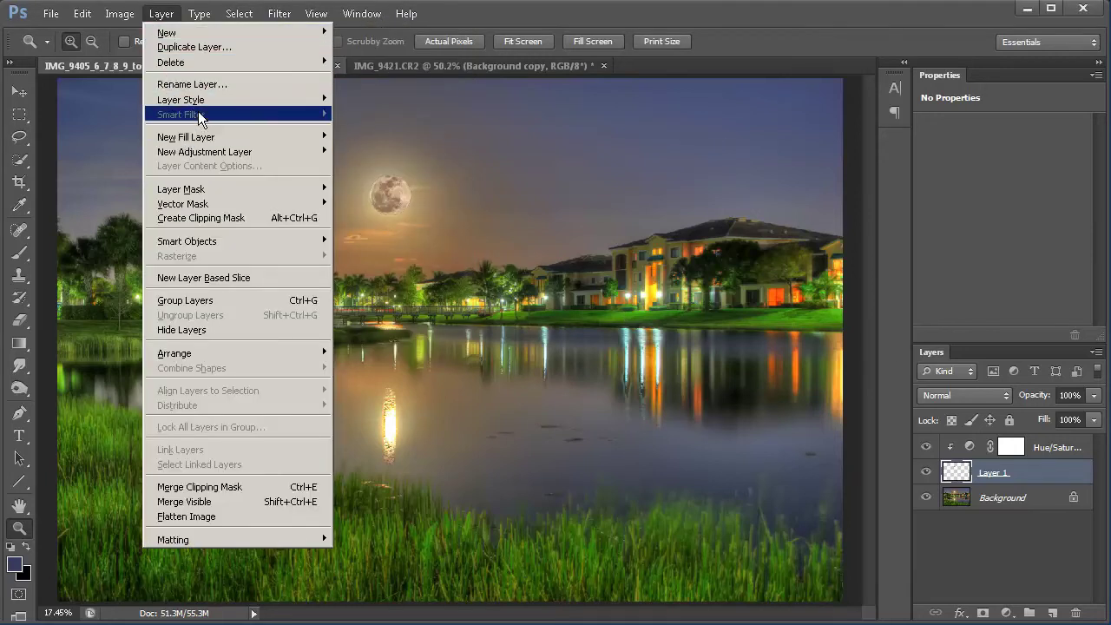
mouse_move(204, 99)
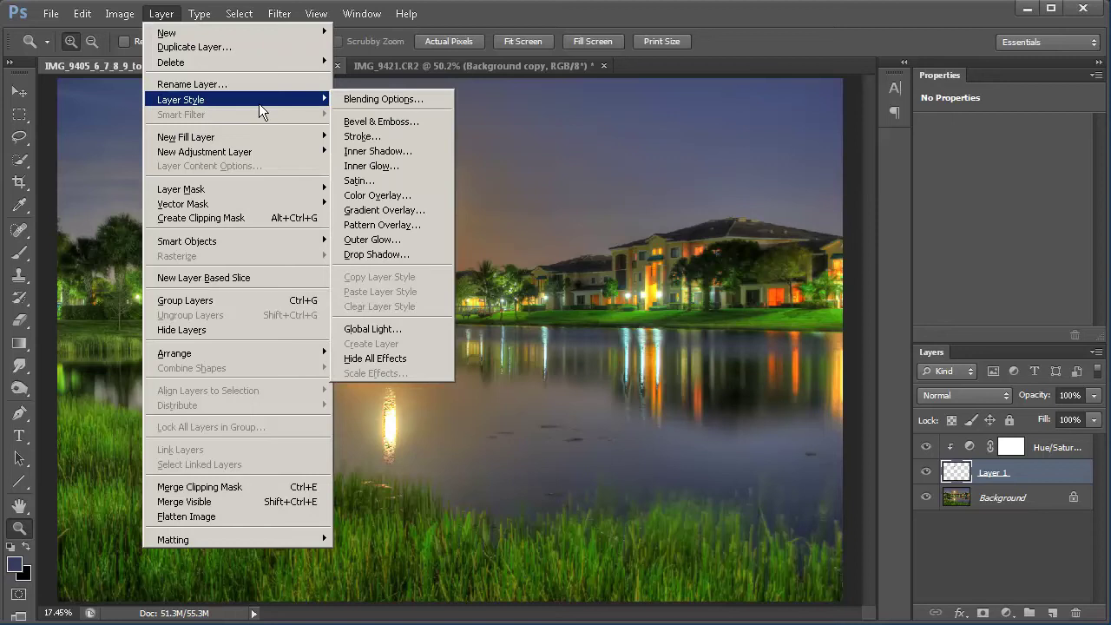
click(400, 241)
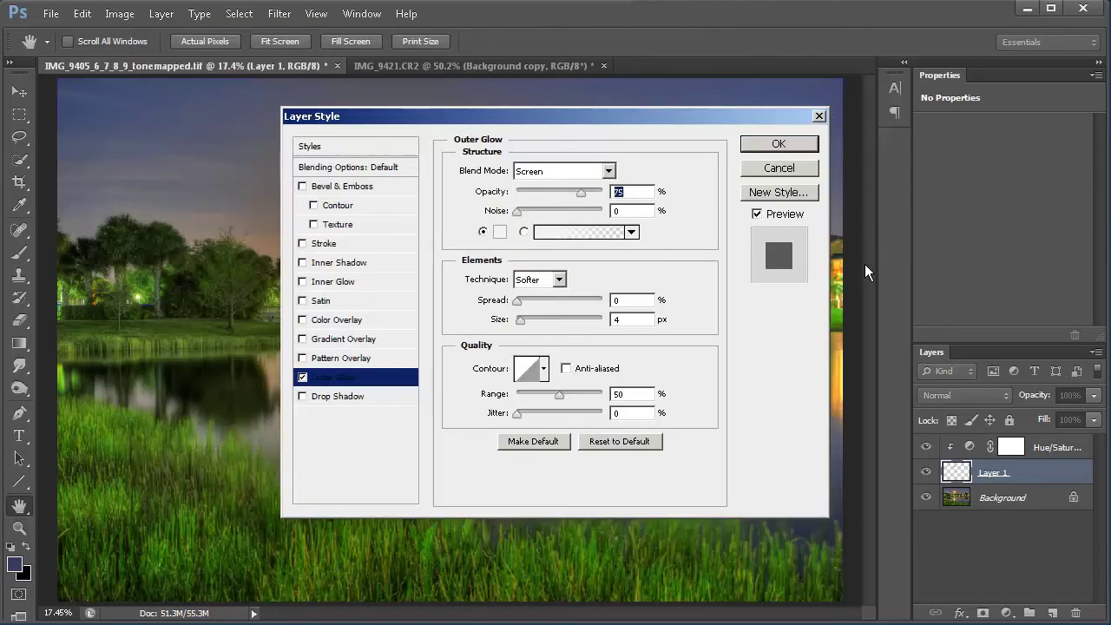
drag(588, 112, 785, 91)
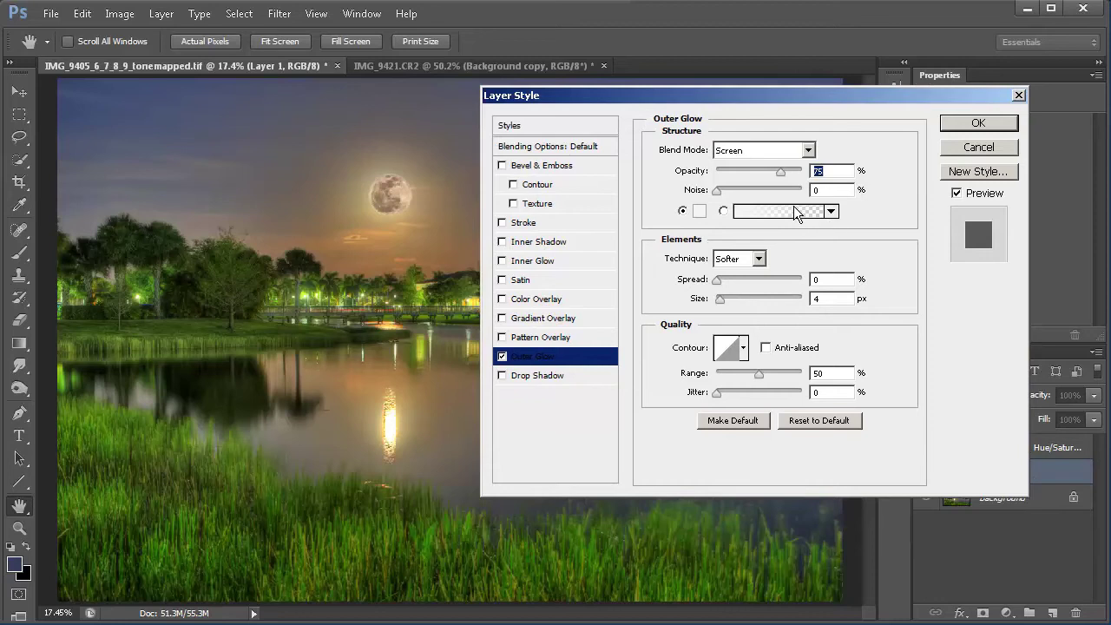
Set the outer glow to Screen blending with 20% opacity, 0% spread and 122 px size.
click(809, 152)
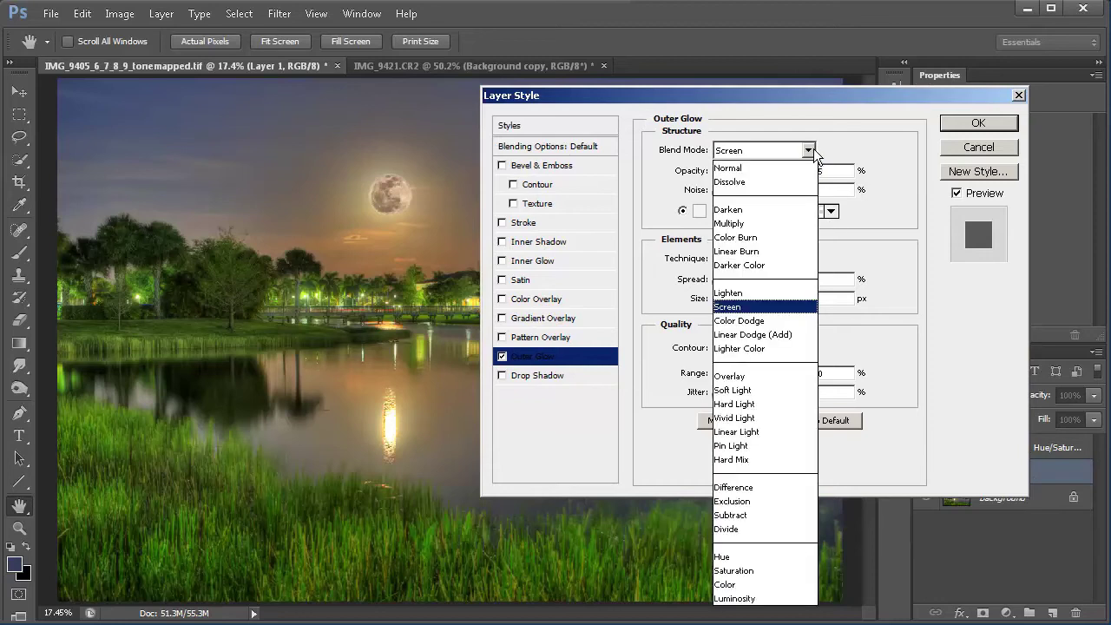
click(814, 152)
drag(780, 171, 800, 171)
drag(719, 282, 746, 284)
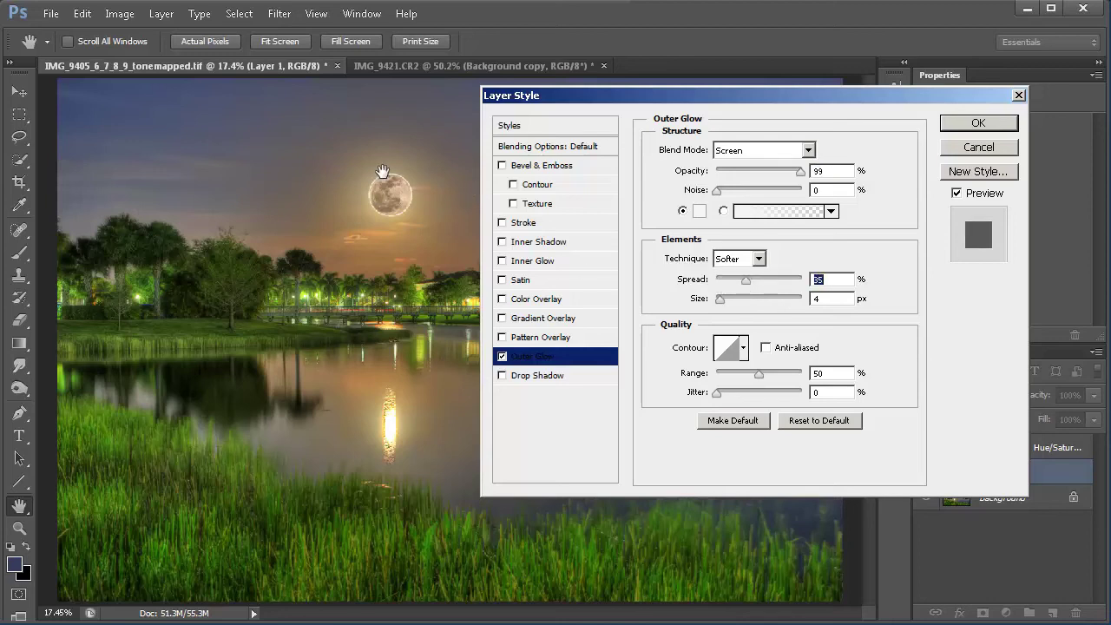
drag(719, 300, 750, 281)
drag(798, 178, 754, 177)
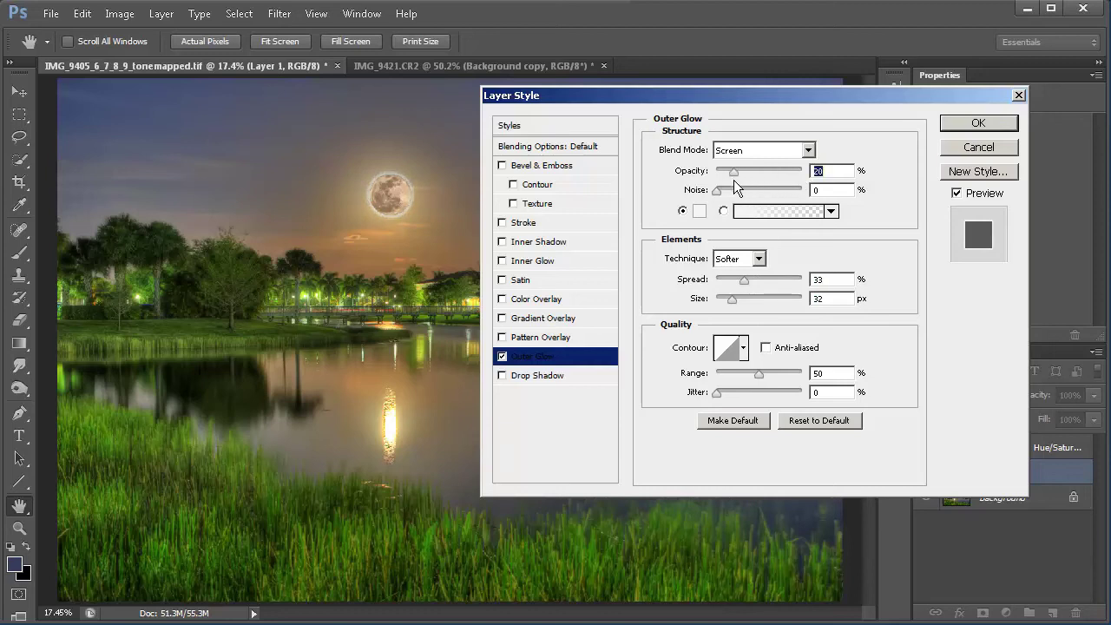
drag(731, 300, 753, 315)
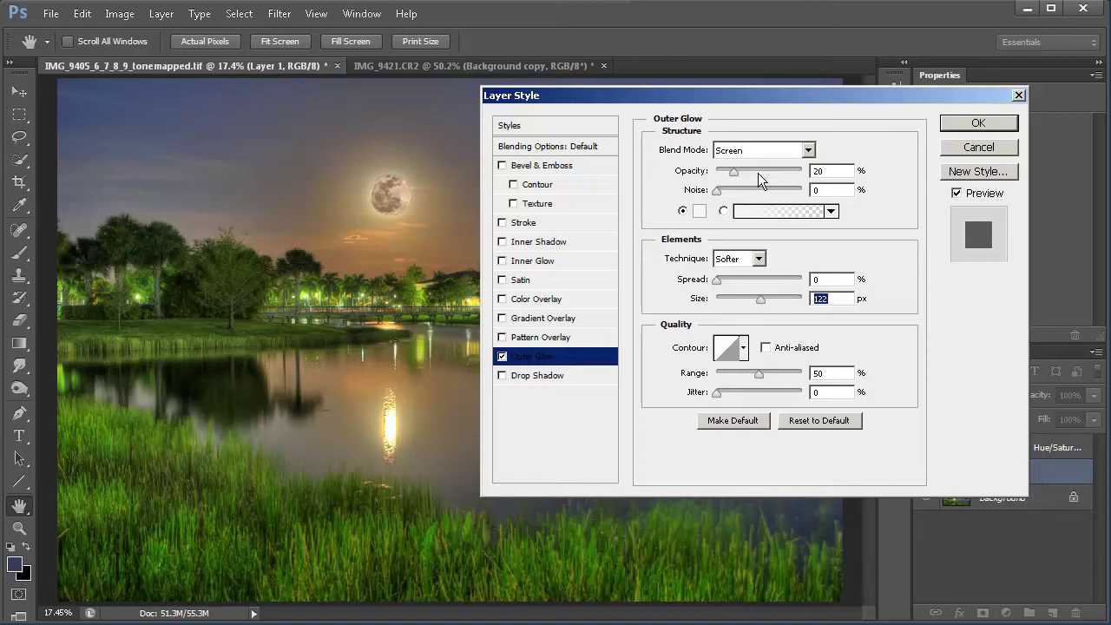
Change the outer glow colour to a pale yellow and apply the layer style.
click(699, 211)
drag(521, 170, 970, 144)
drag(873, 144, 765, 146)
drag(908, 383, 908, 373)
mouse_move(727, 195)
mouse_down()
mouse_move(712, 189)
mouse_move(873, 188)
mouse_move(759, 193)
mouse_move(776, 196)
mouse_up()
click(1075, 175)
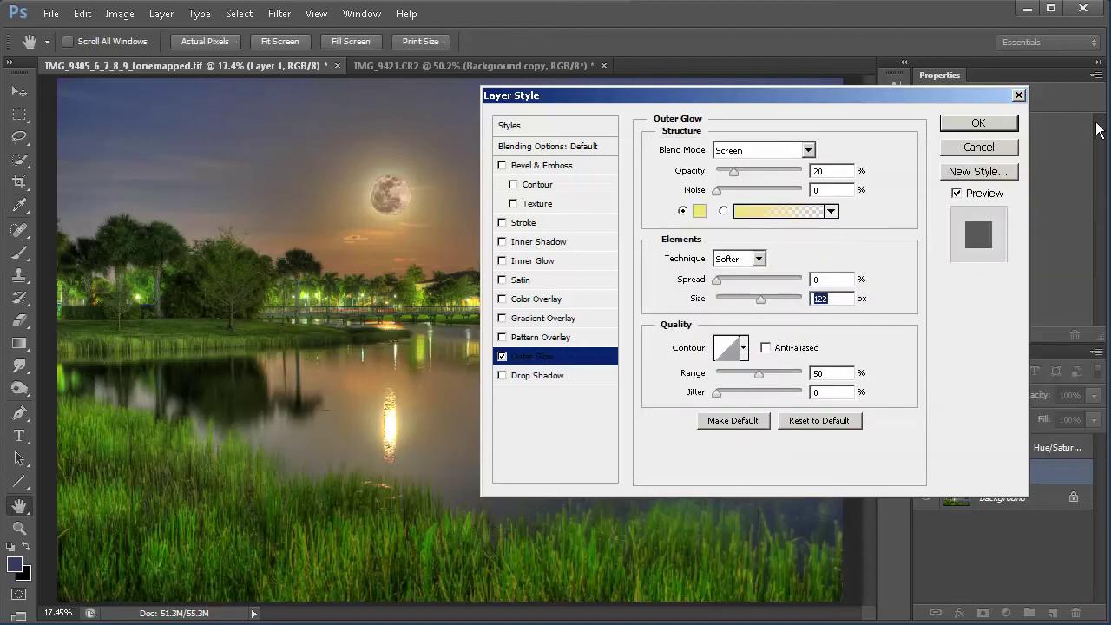
click(977, 124)
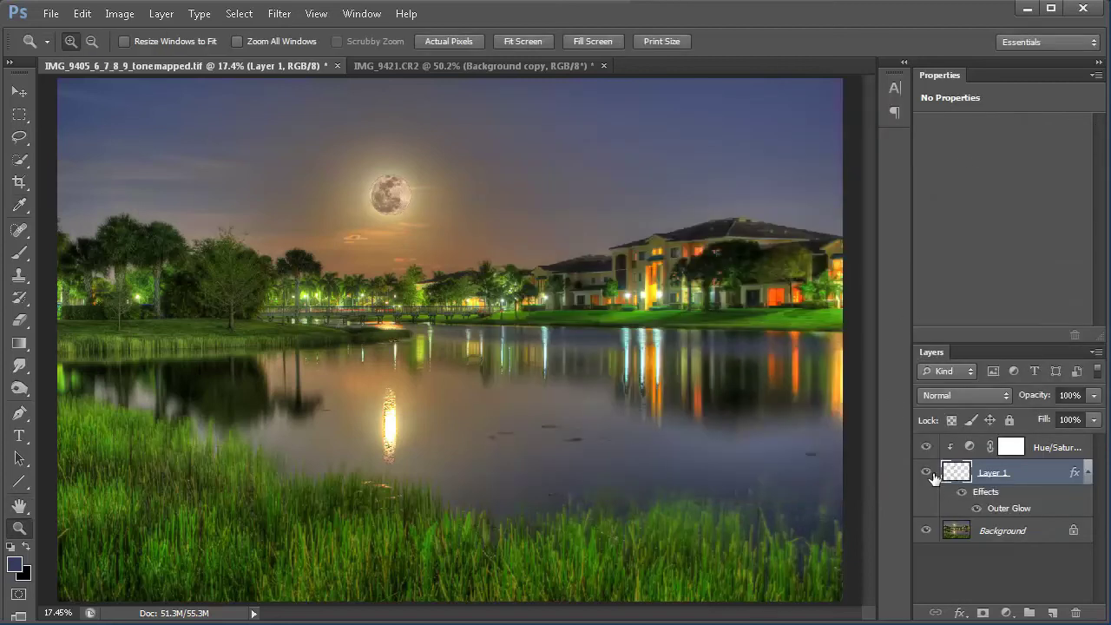
Check the moon's outer glow and stamp all visible layers into a new layer above the Hue/Saturation adjustment.
click(976, 510)
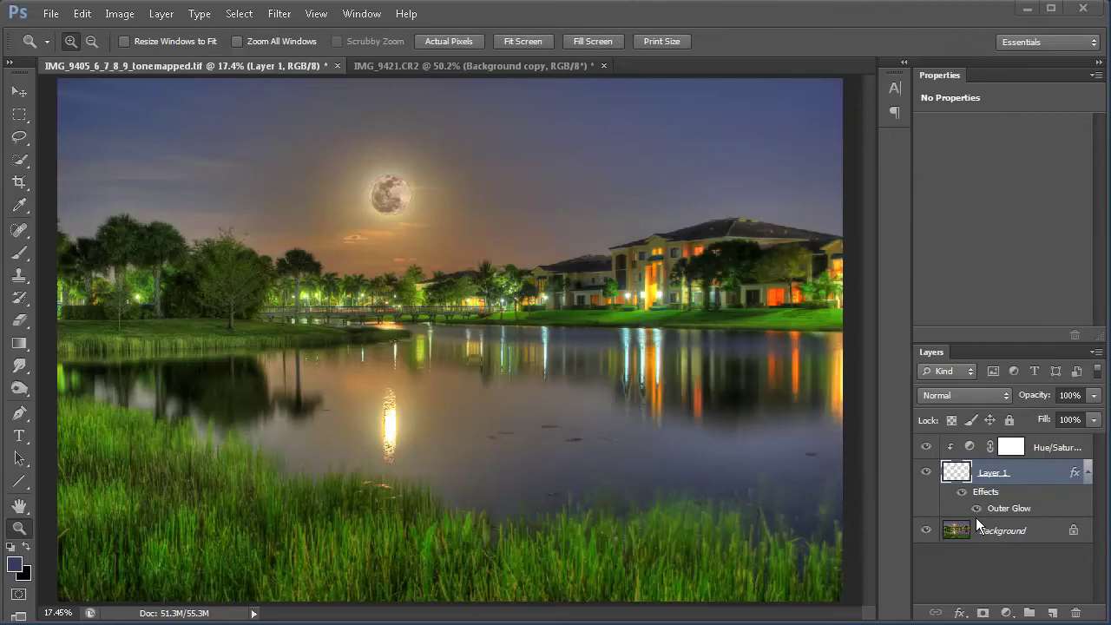
click(968, 450)
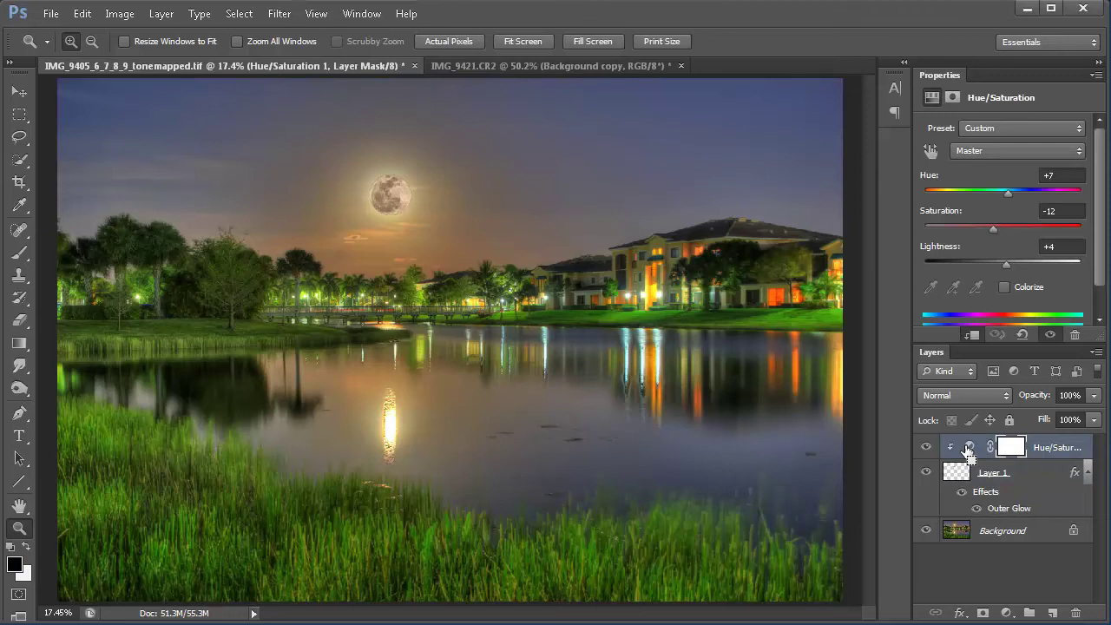
key(ctrl+shift+alt+e)
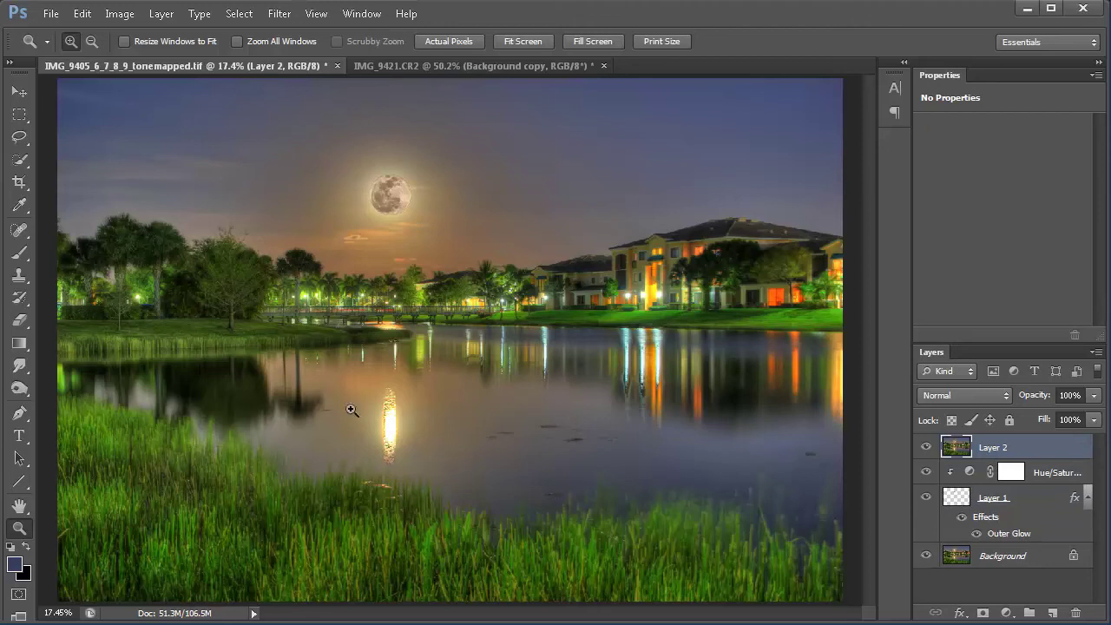
Open the merged layer in the Topaz DeNoise 5 filter and choose the JPEG - strong preset.
click(279, 14)
mouse_move(384, 329)
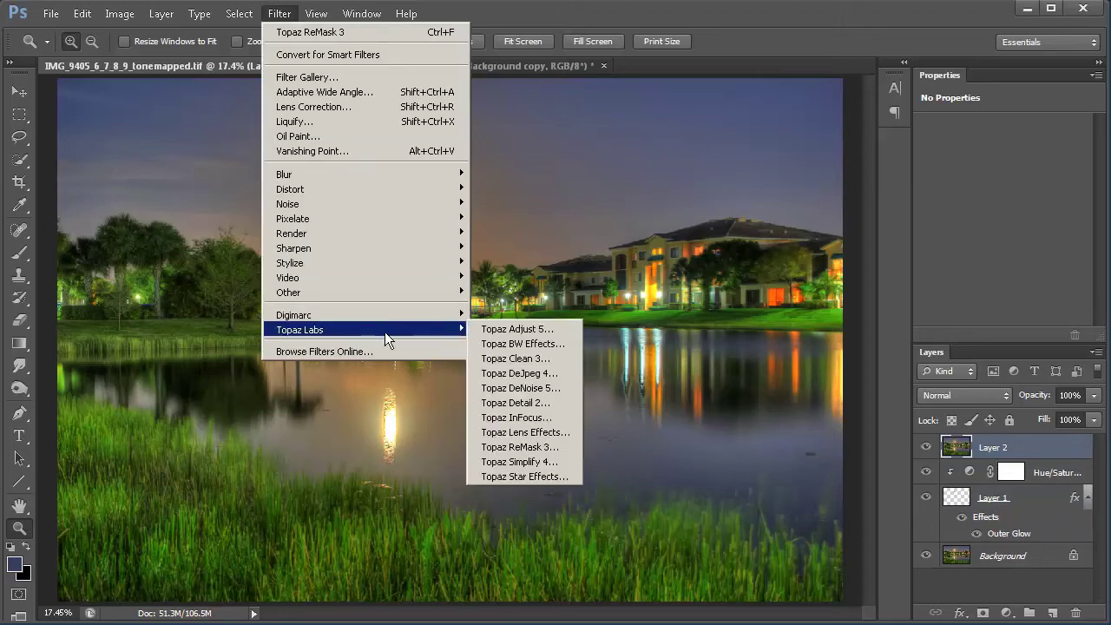
click(504, 387)
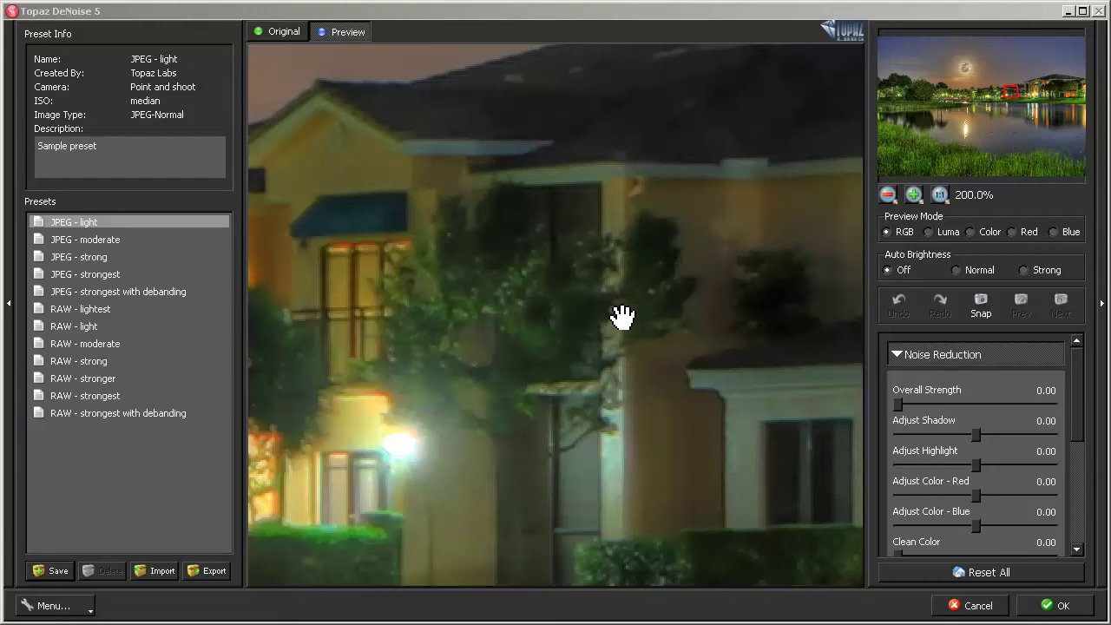
click(111, 271)
click(90, 252)
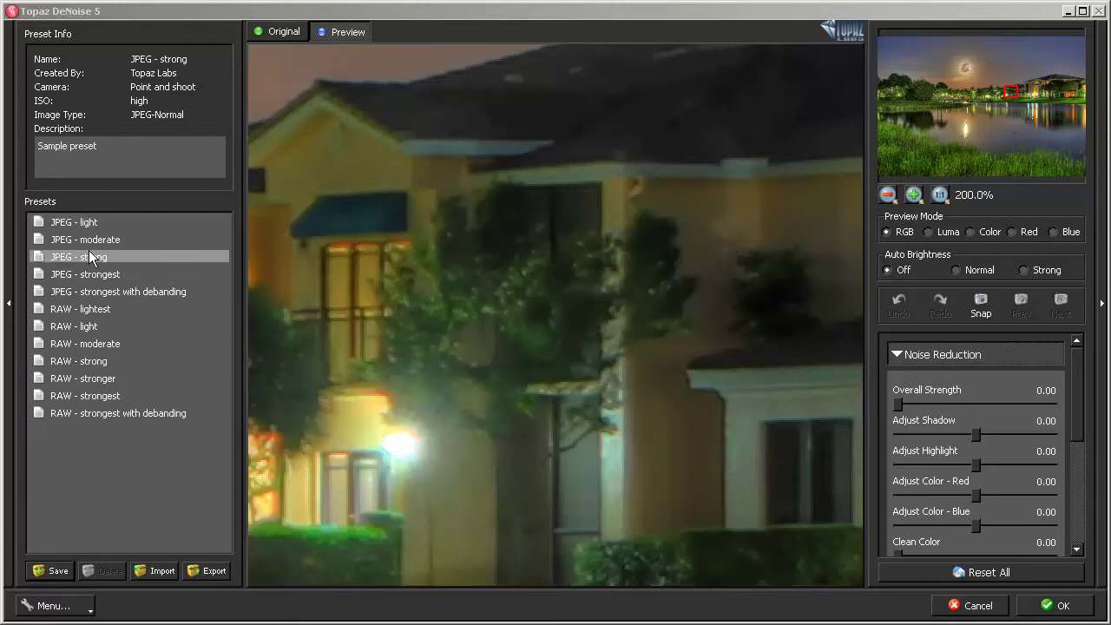
click(88, 258)
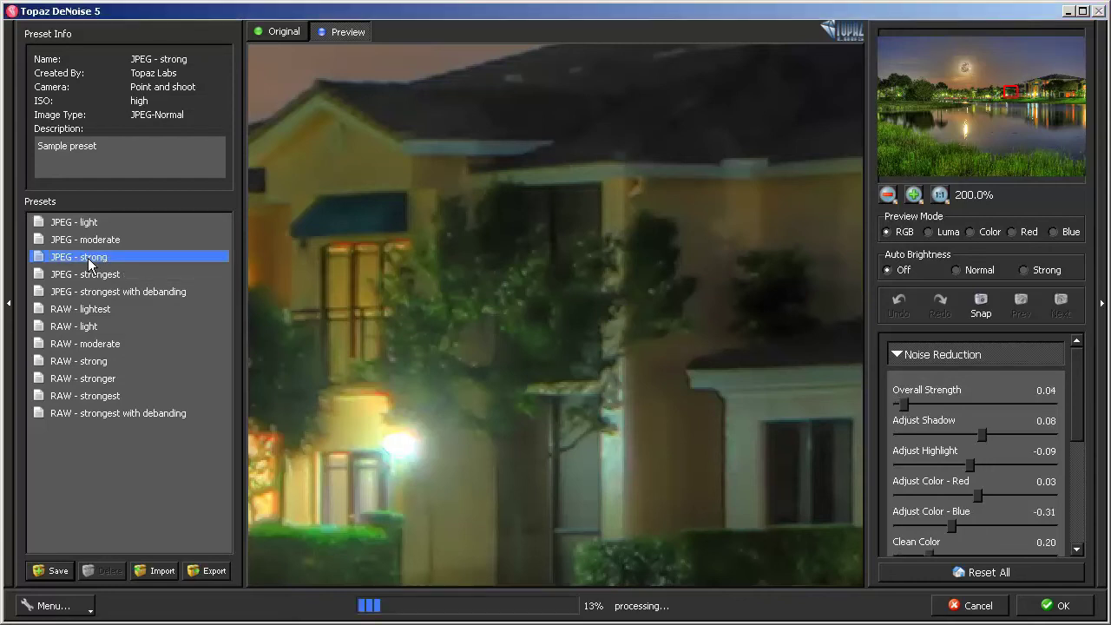
Apply the noise reduction to the merged layer and open the Unsharp Mask filter on it.
click(1055, 605)
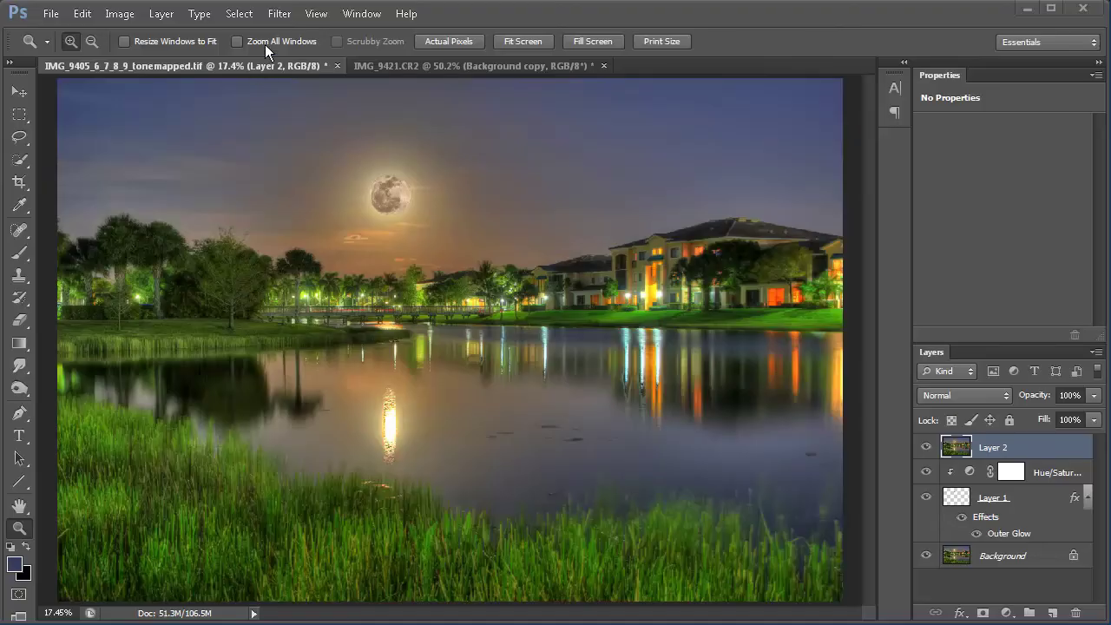
click(278, 18)
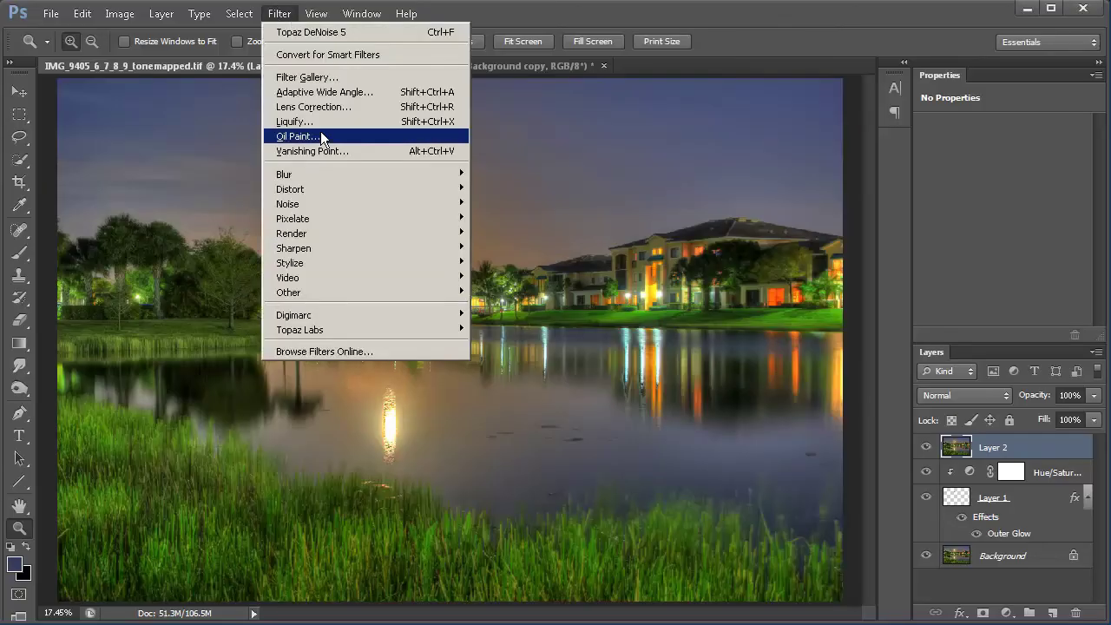
mouse_move(339, 249)
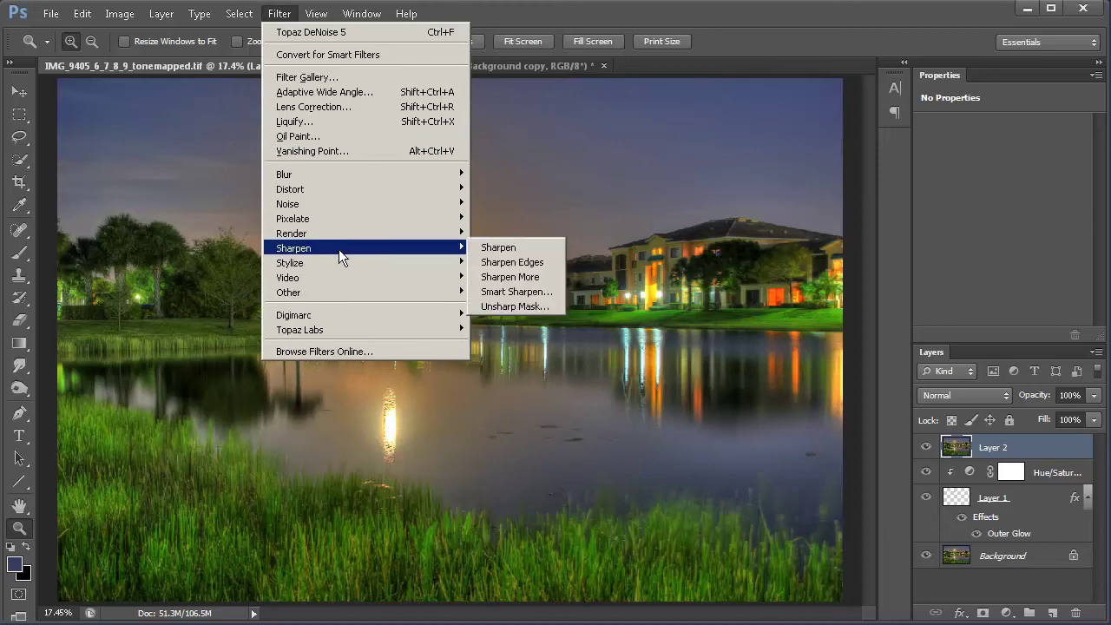
click(515, 306)
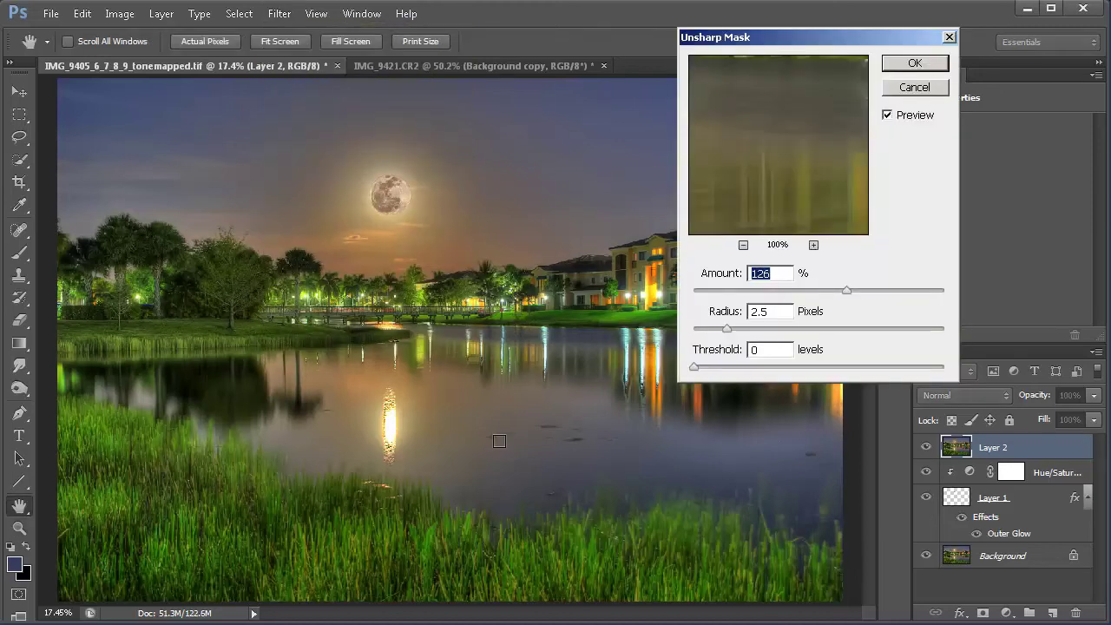
Sharpen the merged layer with an Unsharp Mask amount of 81% and radius of 2.1 pixels, checking the bridge and trees in the preview.
drag(851, 292, 843, 288)
drag(772, 137, 793, 156)
click(886, 116)
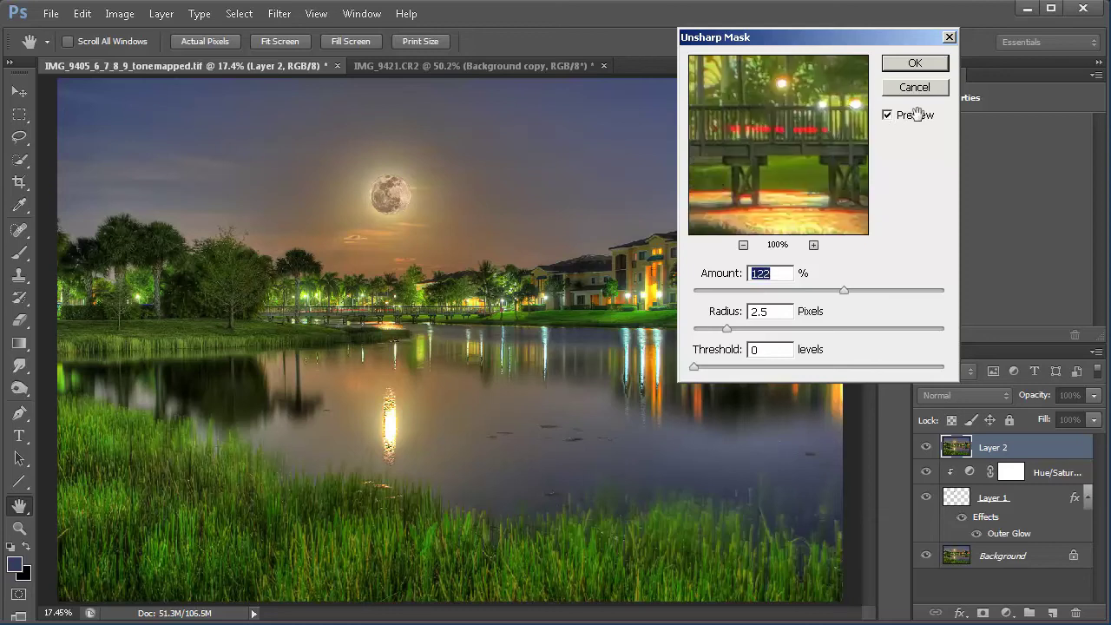
drag(749, 168, 789, 170)
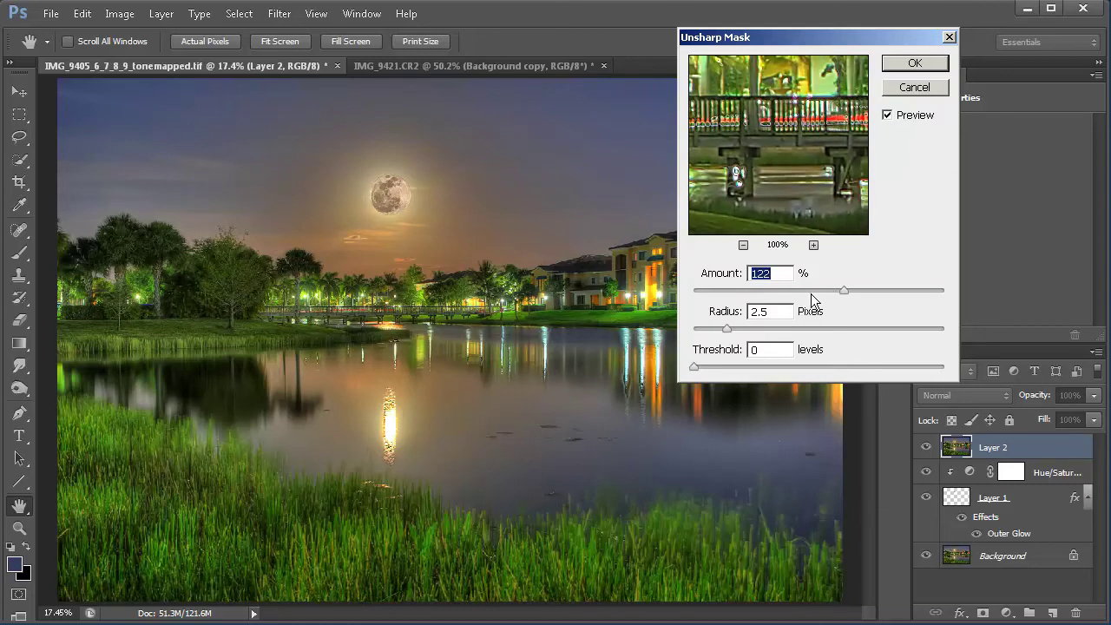
drag(731, 328, 720, 334)
drag(829, 292, 804, 298)
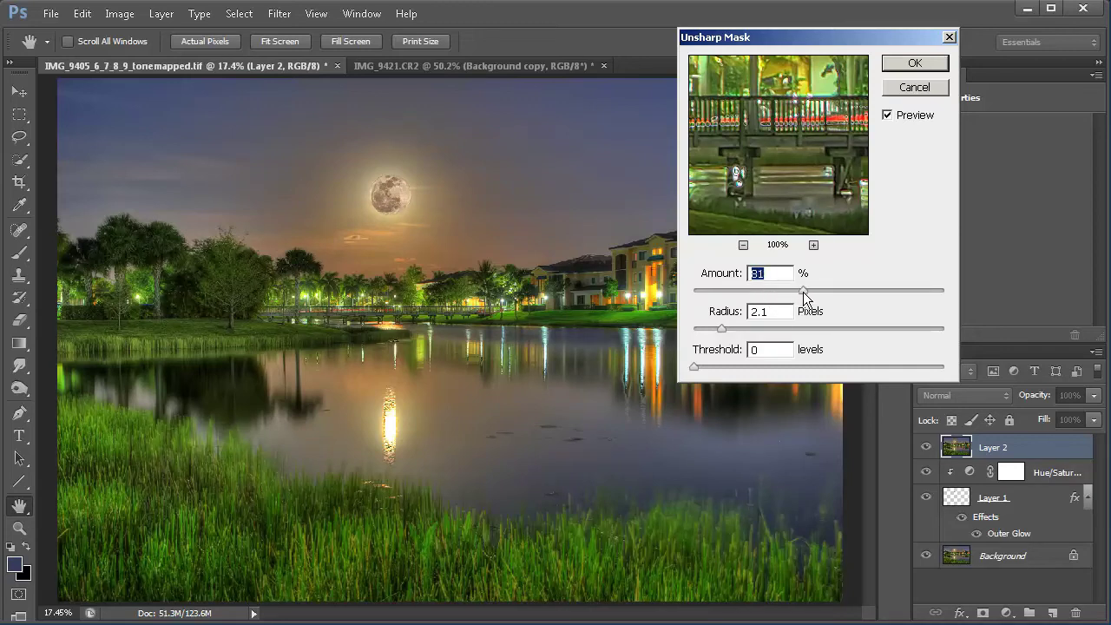
click(888, 114)
drag(716, 191, 793, 173)
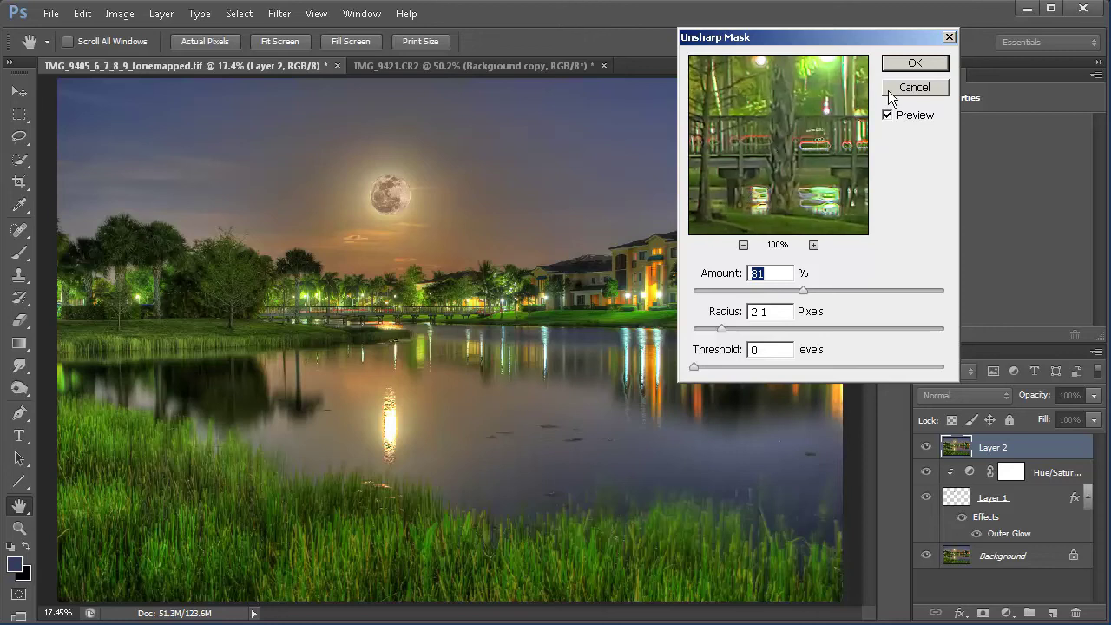
click(912, 62)
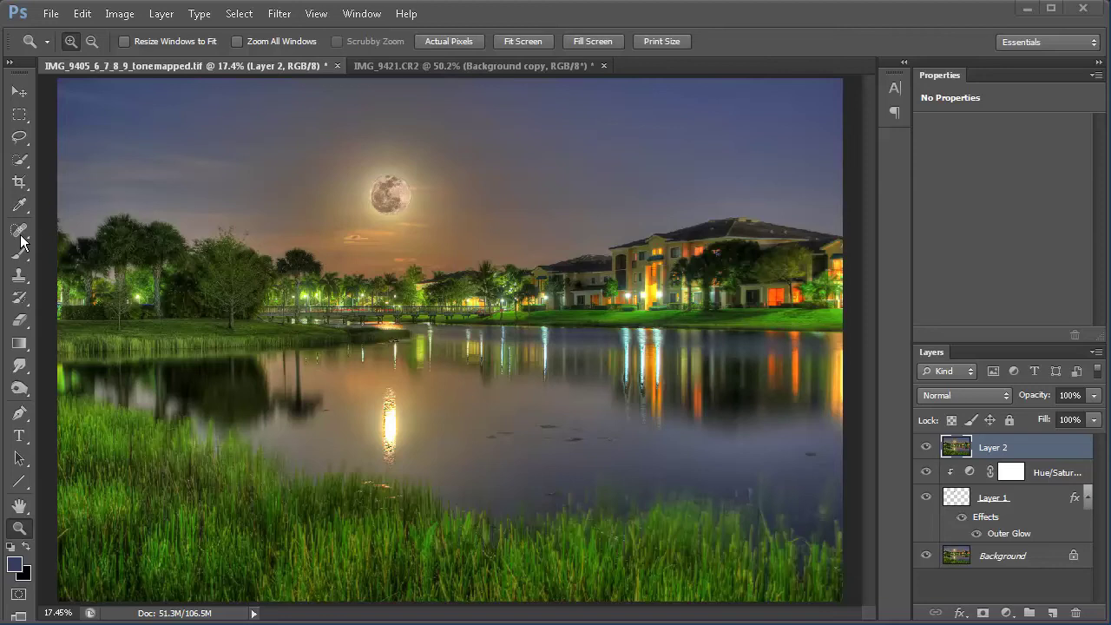
Remove the small debris beside the tree's reflection in the lake using the content-aware Spot Healing Brush at size 100.
click(19, 230)
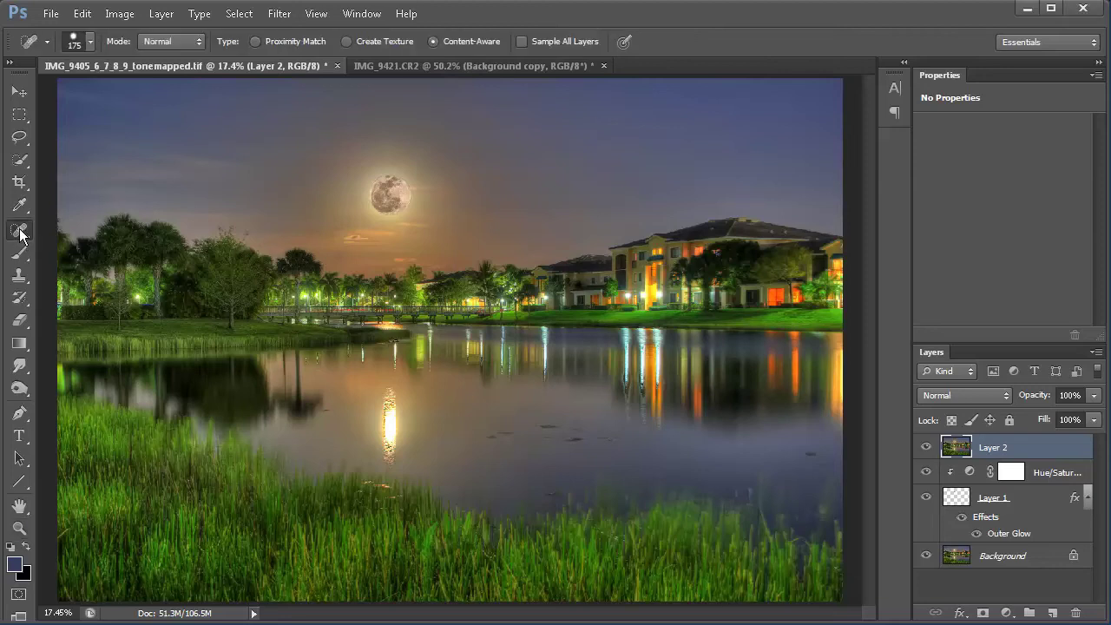
right_click(21, 235)
click(62, 230)
key(z)
mouse_move(203, 384)
mouse_down()
mouse_move(488, 442)
mouse_move(532, 484)
mouse_up()
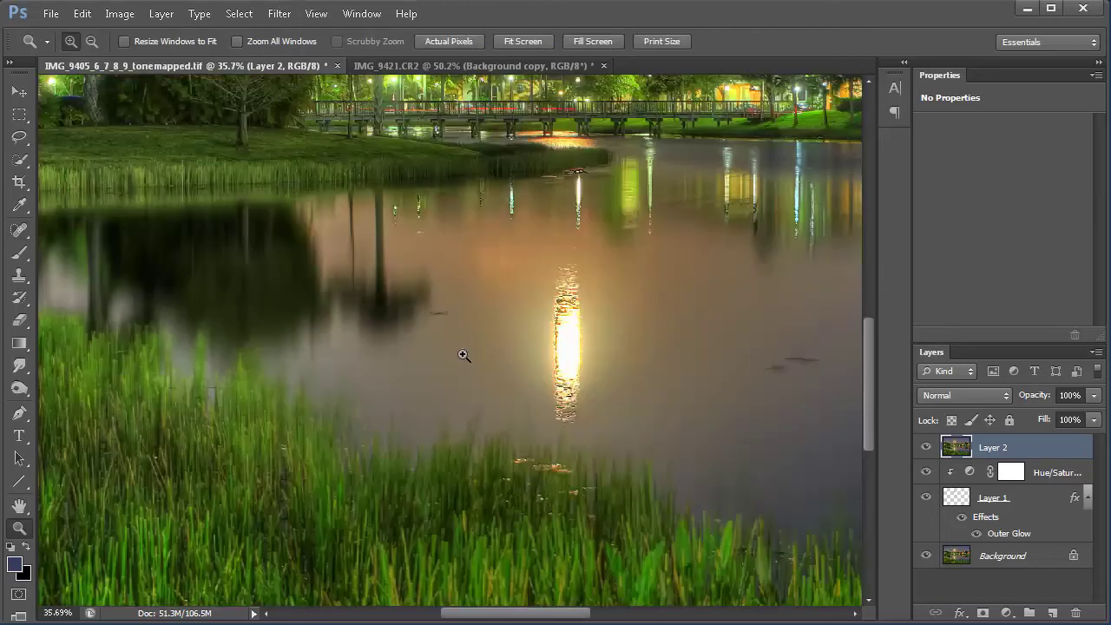
key(j)
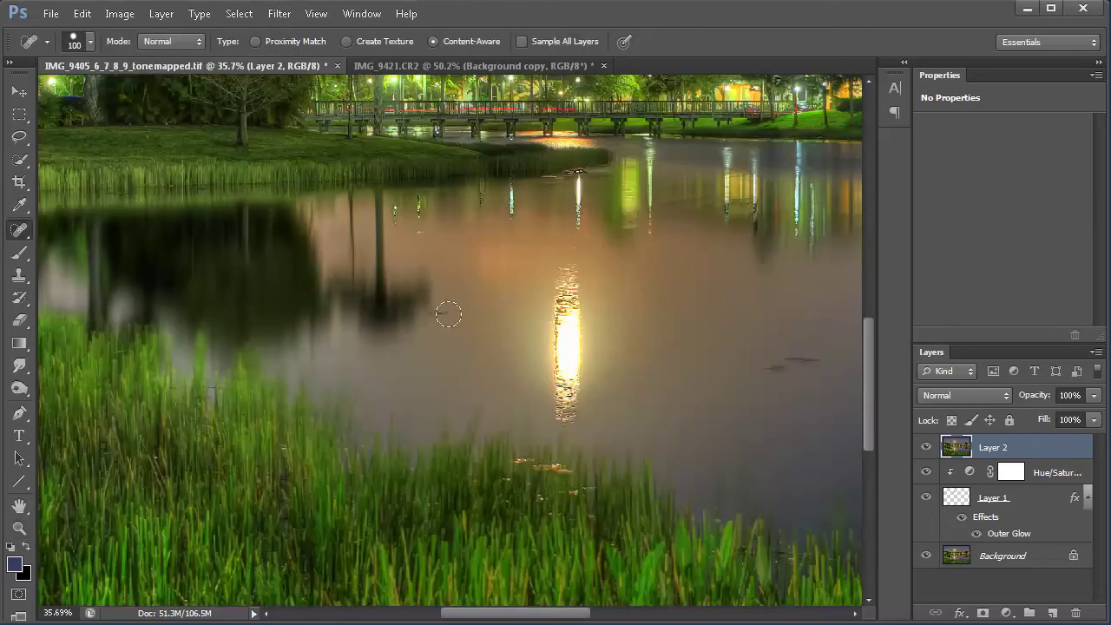
drag(436, 313, 461, 322)
Heal the floating debris in the middle of the lake and near the grass edge with a size 90 brush.
scroll(741, 408, right, 3)
mouse_move(635, 365)
mouse_down()
mouse_move(671, 357)
mouse_move(546, 359)
mouse_up()
click(670, 356)
mouse_move(685, 352)
mouse_down()
mouse_move(519, 359)
mouse_move(417, 347)
mouse_up()
mouse_move(521, 372)
mouse_down()
mouse_move(426, 370)
mouse_move(468, 352)
mouse_move(565, 369)
mouse_up()
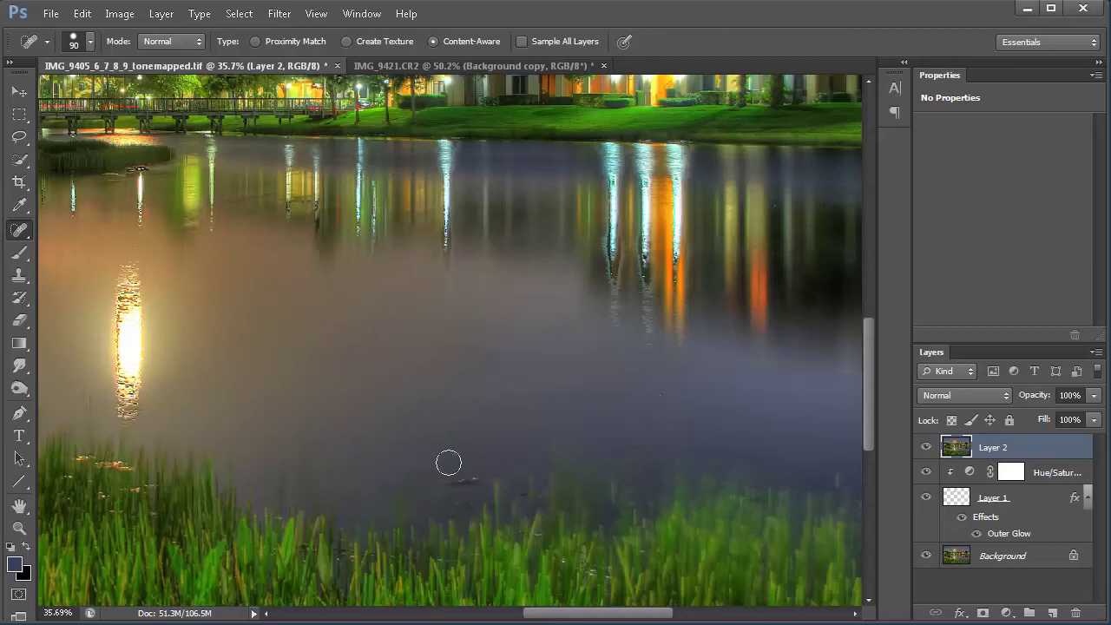
drag(469, 469, 434, 473)
Heal the debris on the lake's right side, reduce the brush to 50 and remove the speck in the buildings' dark reflection.
drag(595, 372, 566, 373)
drag(716, 378, 483, 359)
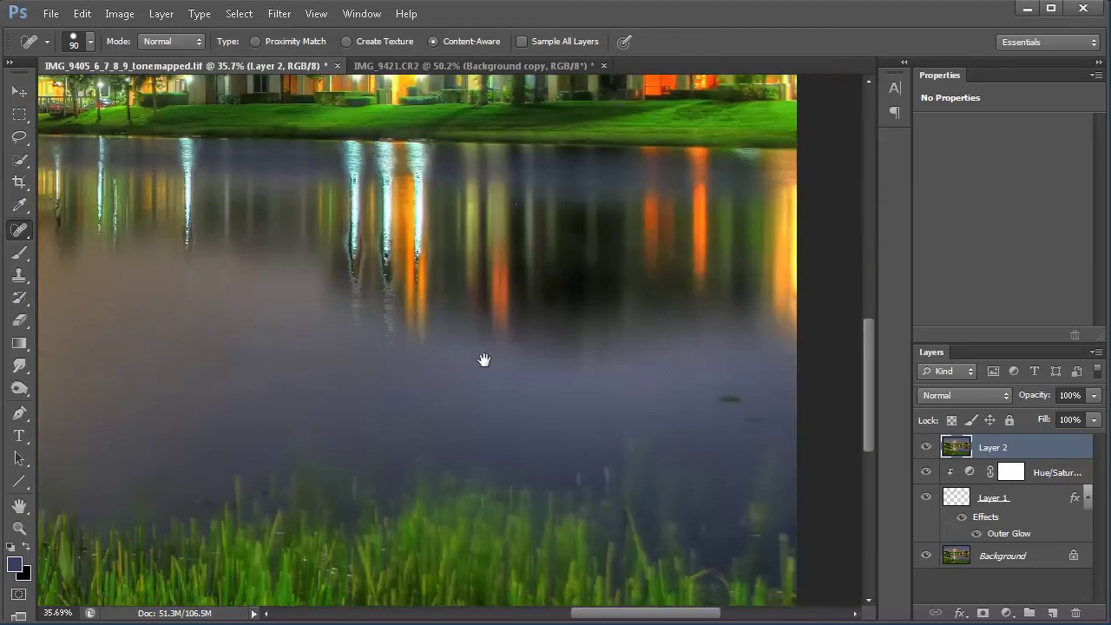
mouse_move(545, 389)
mouse_down()
mouse_move(599, 429)
mouse_move(577, 418)
mouse_up()
key(bracketleft)
key(bracketleft)
key(bracketleft)
key(bracketleft)
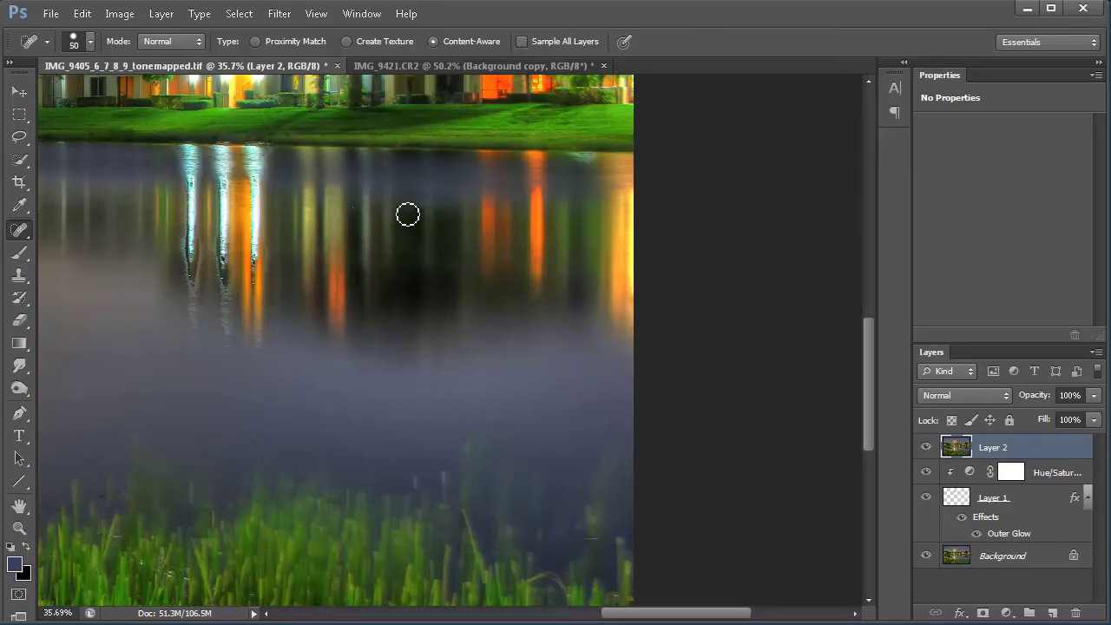
mouse_move(357, 218)
mouse_down()
mouse_move(595, 288)
mouse_move(460, 352)
mouse_move(652, 457)
mouse_move(685, 330)
mouse_move(883, 421)
mouse_up()
Heal the small green light reflections beside the tree's reflection and the debris at the tip of the grassy bank.
drag(460, 343, 491, 461)
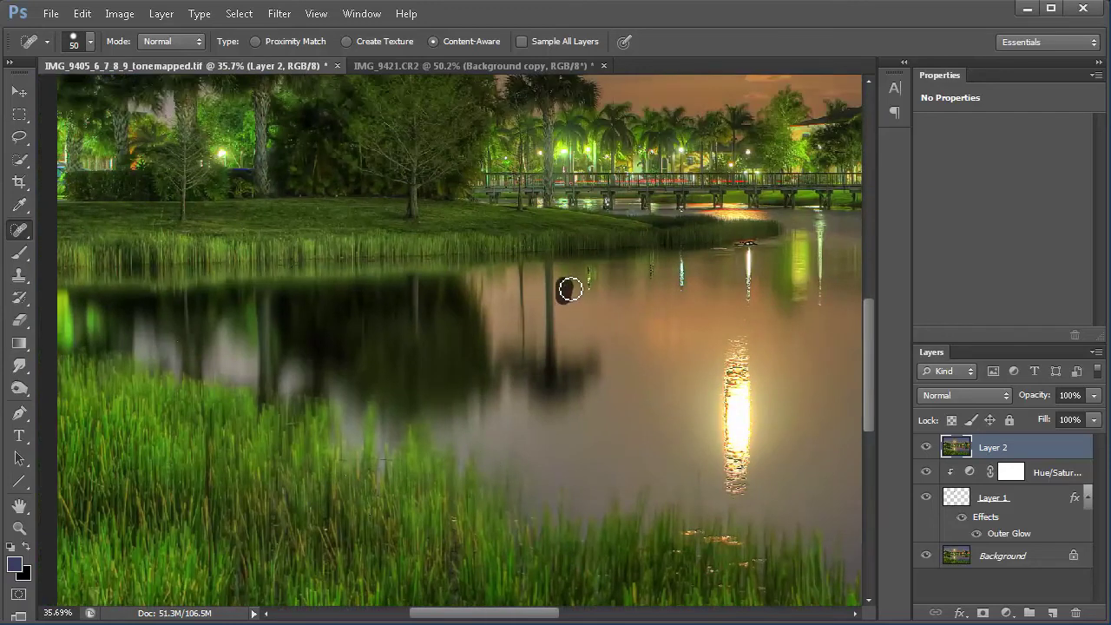
drag(595, 293, 589, 263)
drag(652, 279, 651, 260)
mouse_move(575, 345)
mouse_down()
mouse_move(689, 407)
mouse_move(607, 405)
mouse_up()
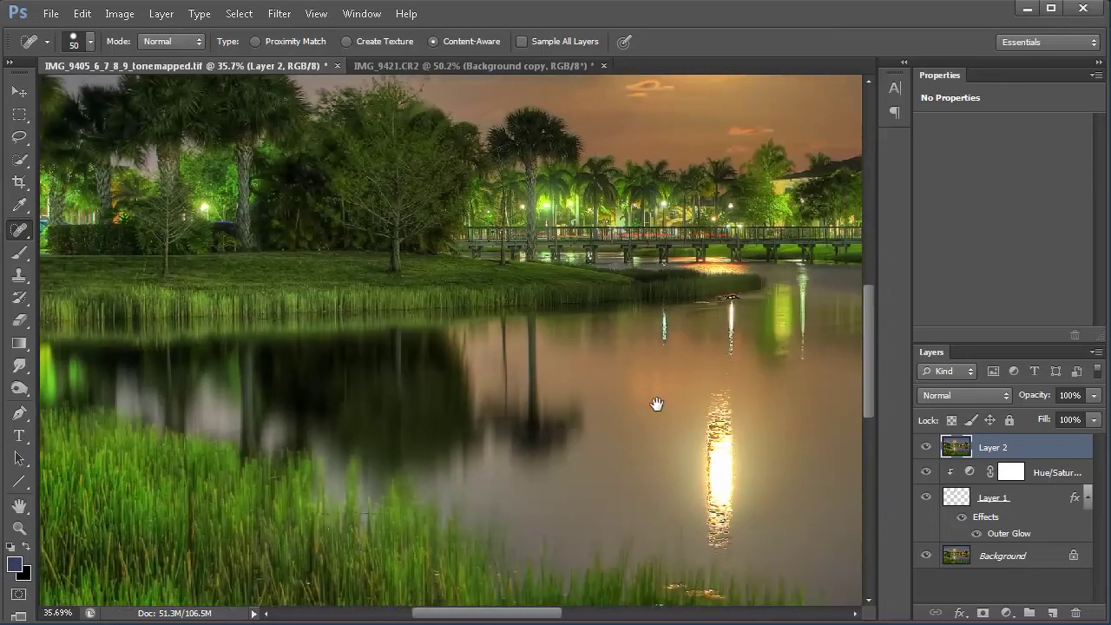
mouse_move(737, 305)
mouse_down()
mouse_move(671, 335)
mouse_move(669, 369)
mouse_up()
drag(720, 311, 691, 306)
Remove the bright speck in the sky left of the moon and check the rest of the image for spots.
scroll(397, 319, up, 5)
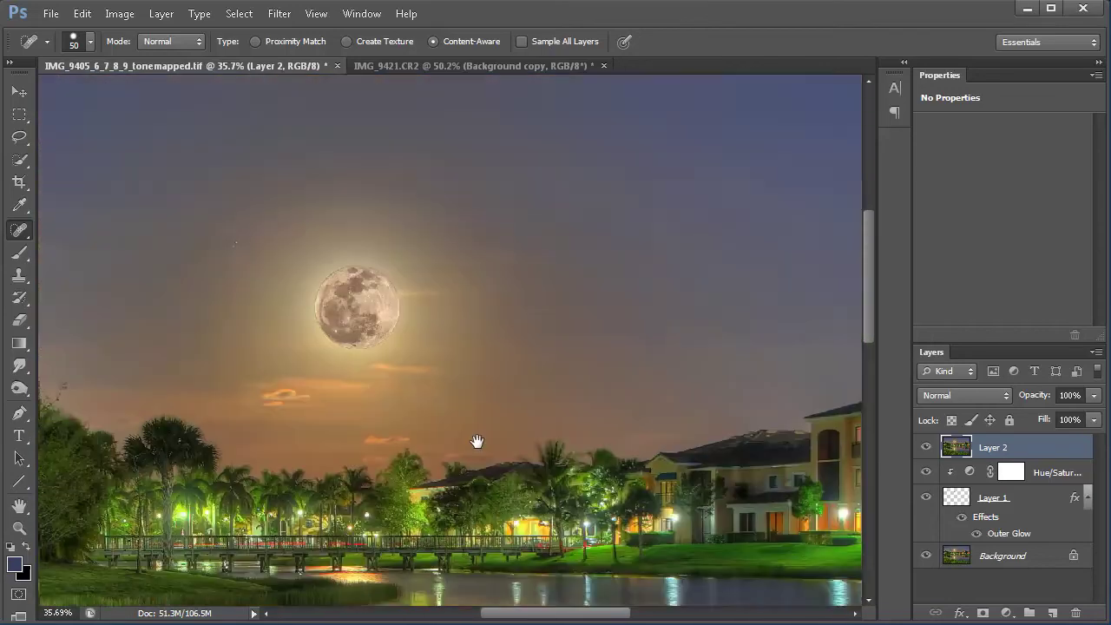
drag(602, 321, 741, 321)
drag(507, 309, 468, 300)
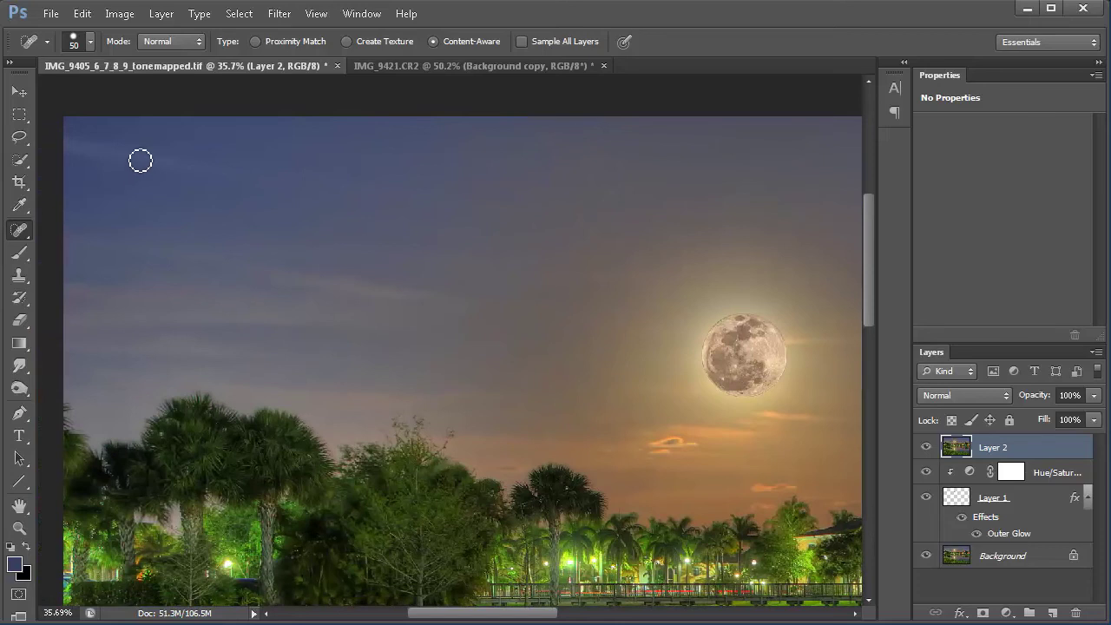
drag(337, 265, 238, 335)
scroll(547, 350, down, 3)
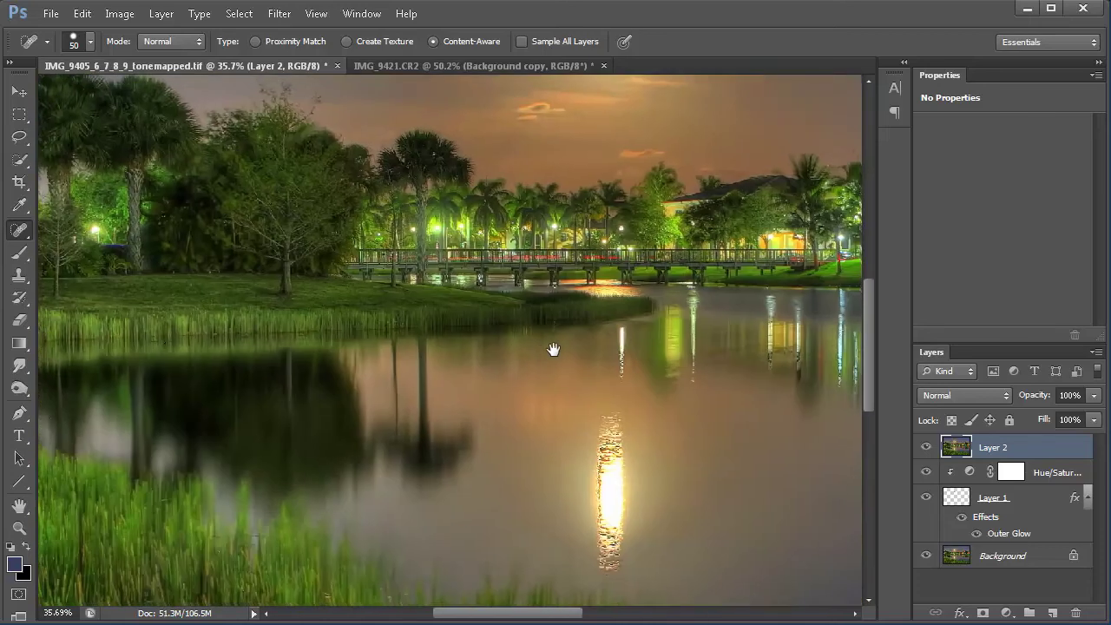
drag(547, 350, 387, 310)
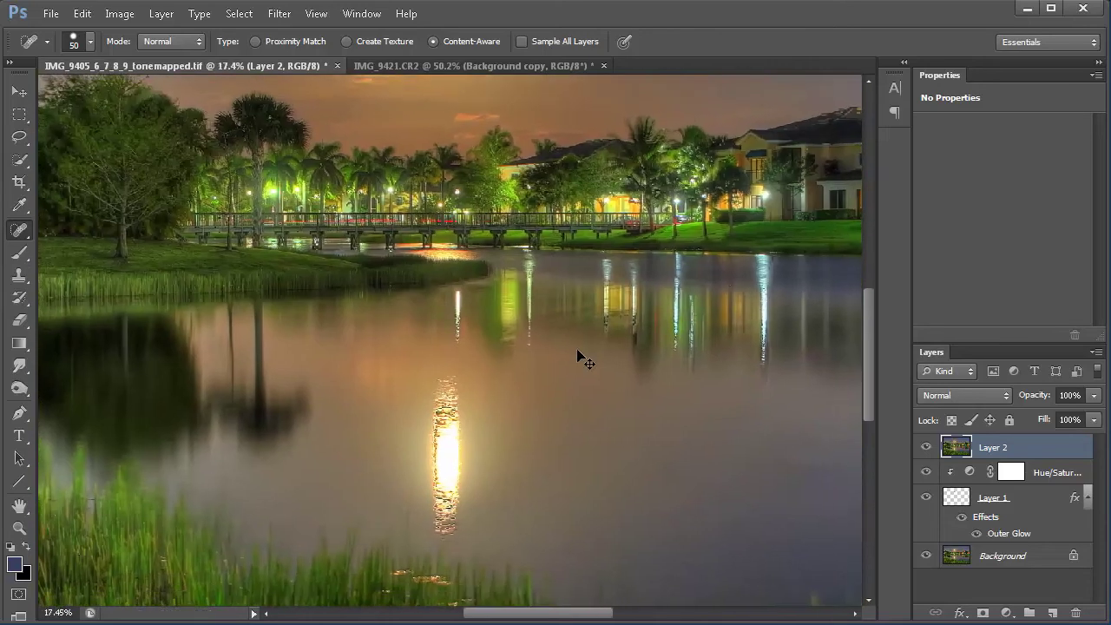
scroll(583, 356, down, 3)
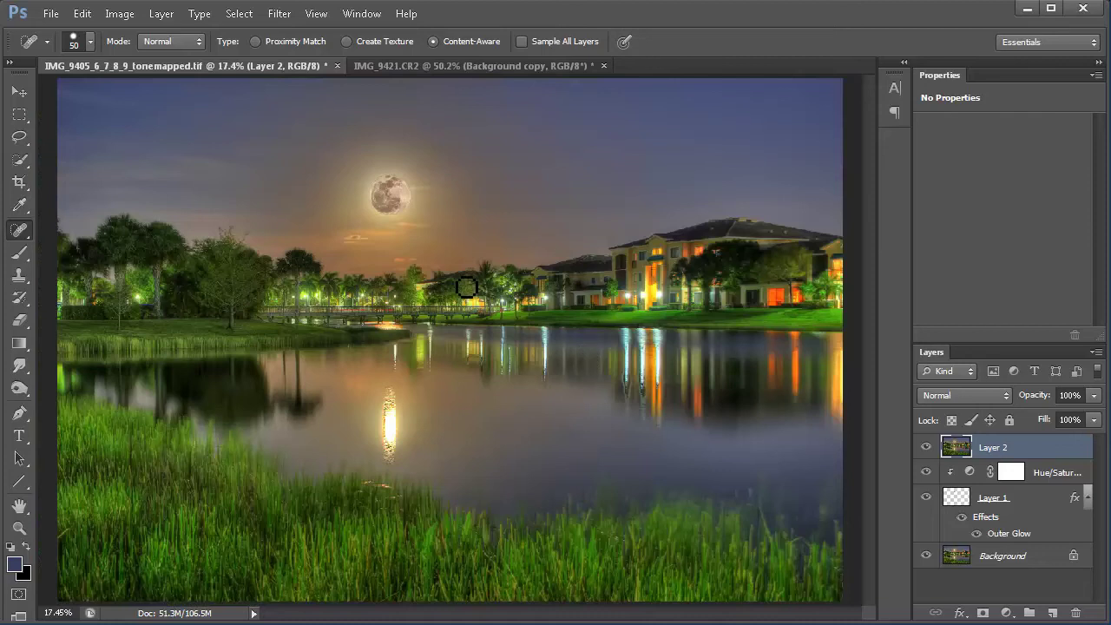
Open the retouched layer in Topaz Adjust 5 and choose the Brilliant Cold preset from the Classic Collection.
click(280, 15)
mouse_move(389, 329)
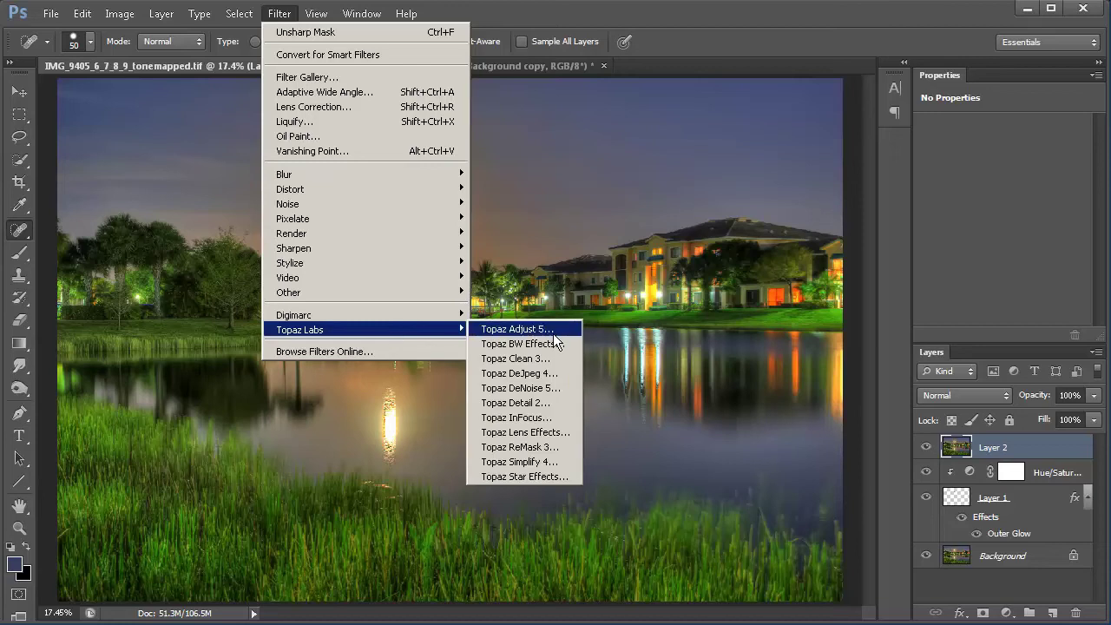
click(517, 329)
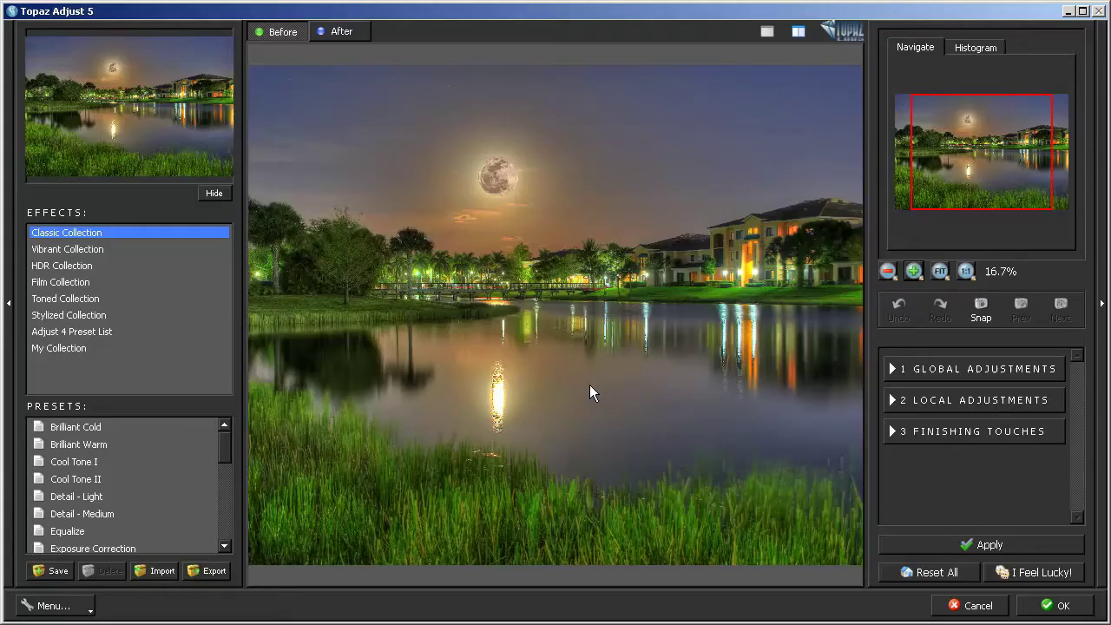
click(1000, 171)
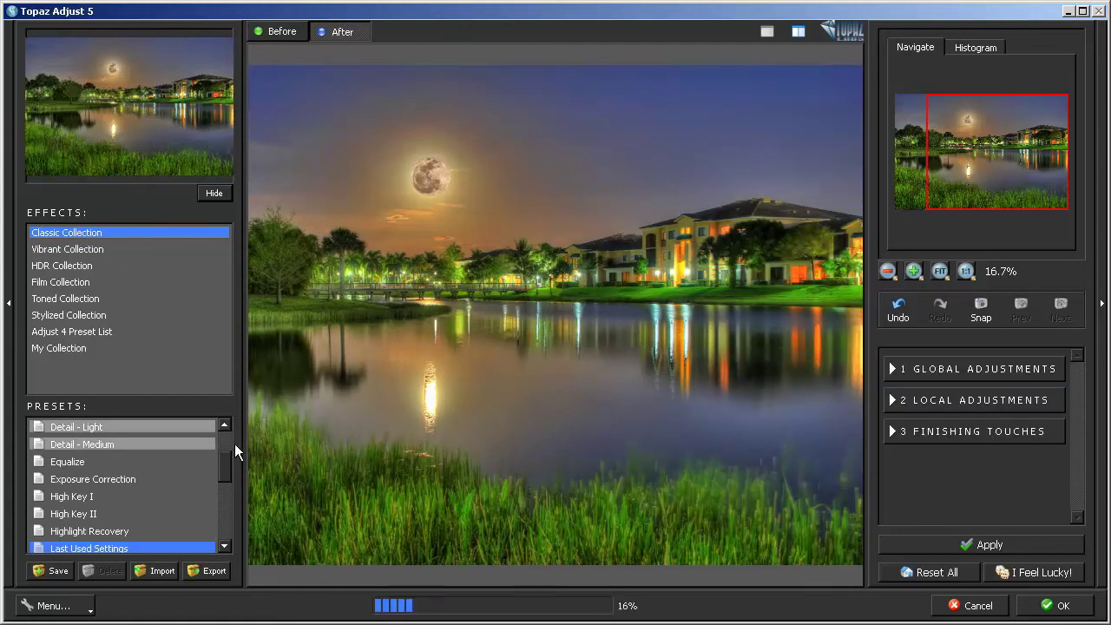
scroll(225, 453, up, 4)
click(87, 428)
click(83, 443)
click(77, 428)
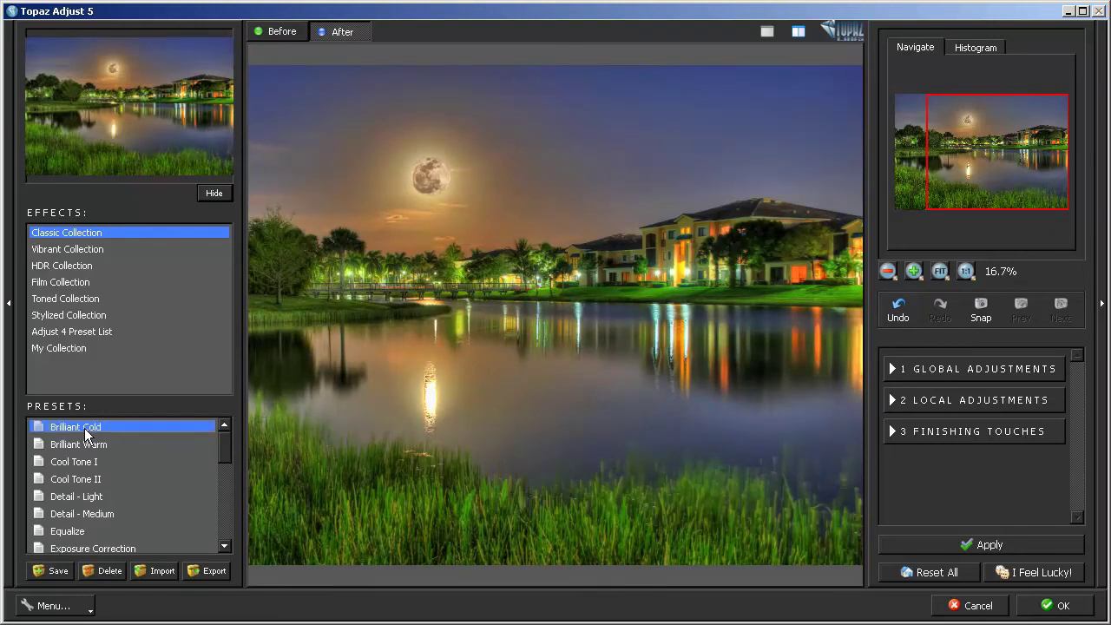
Under the global adjustments, set Adaptive Exposure to 0.11 and its Contrast to -0.99.
click(889, 368)
click(909, 396)
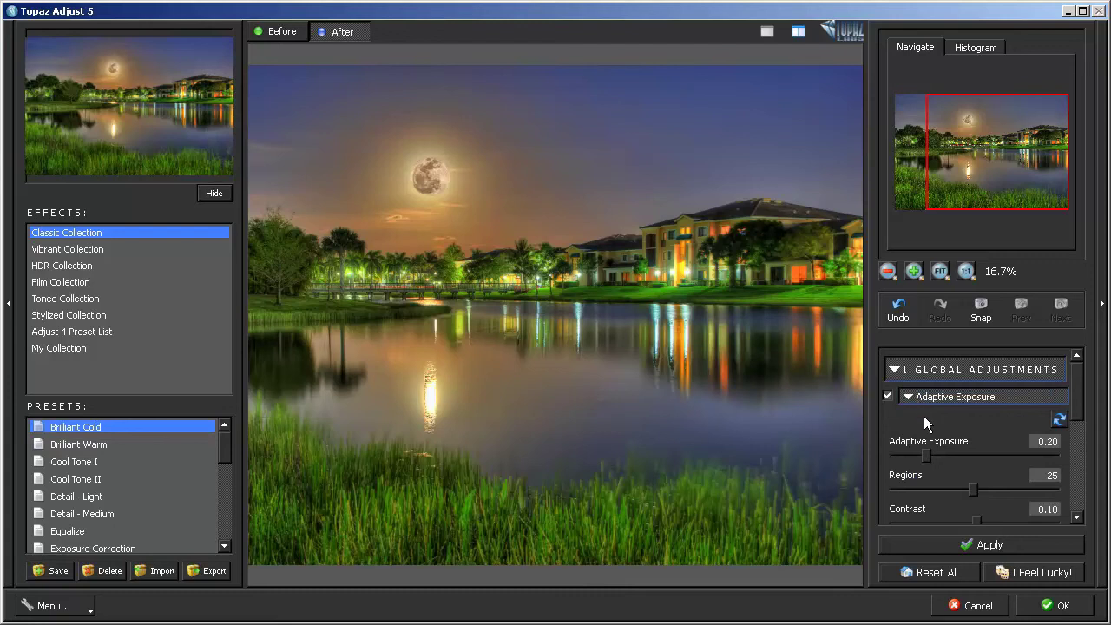
drag(926, 455, 911, 460)
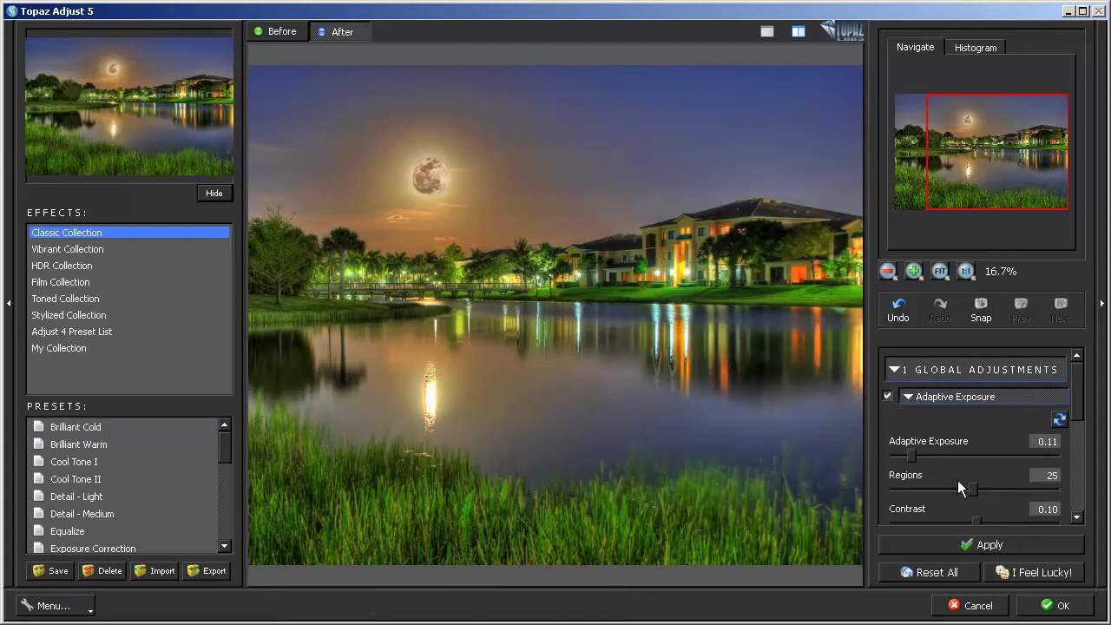
drag(975, 518, 954, 518)
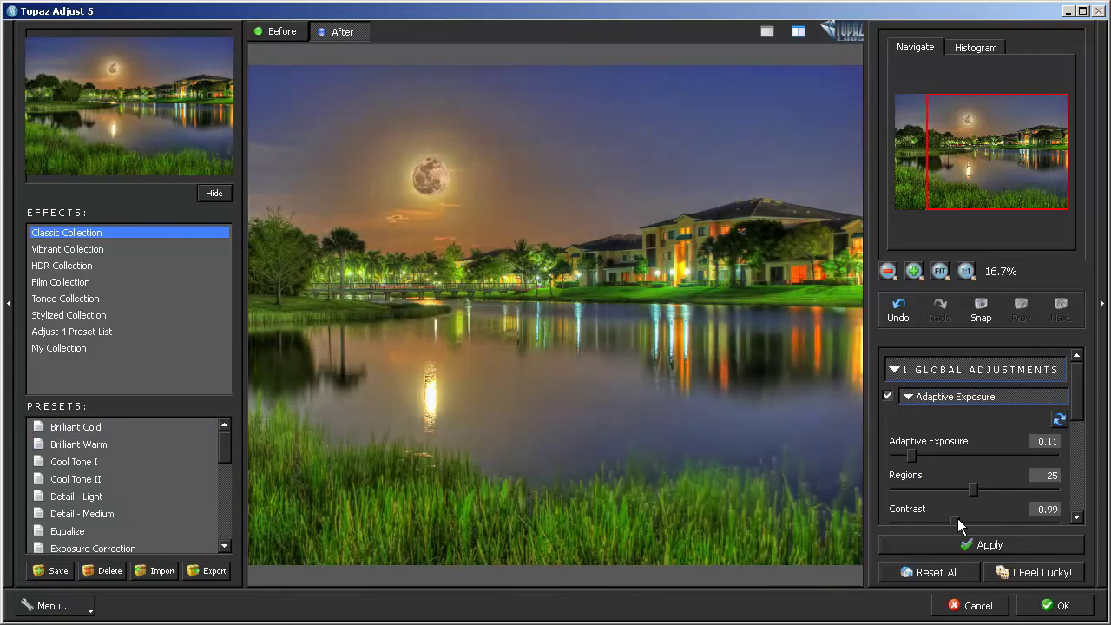
scroll(1081, 413, down, 1)
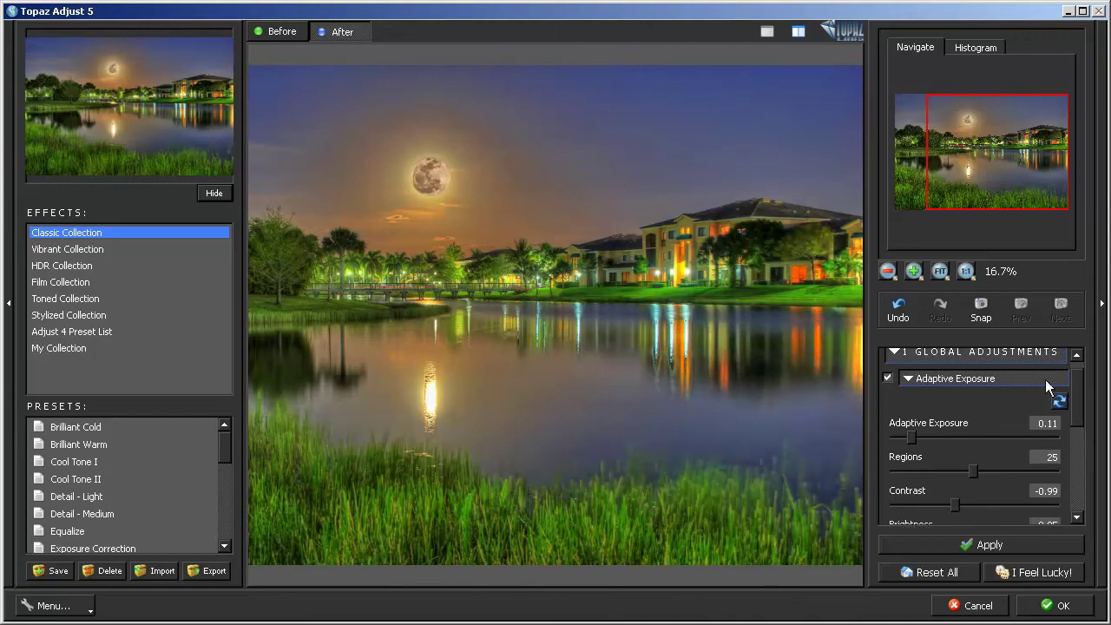
click(898, 354)
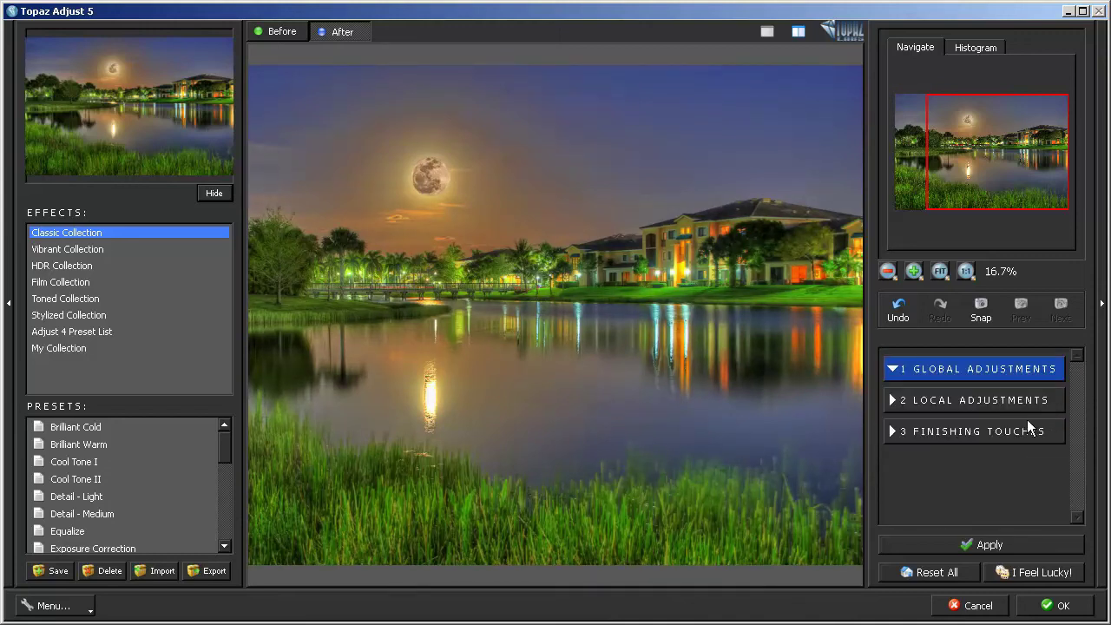
Raise the Saturation slightly in the global Color adjustments.
click(893, 376)
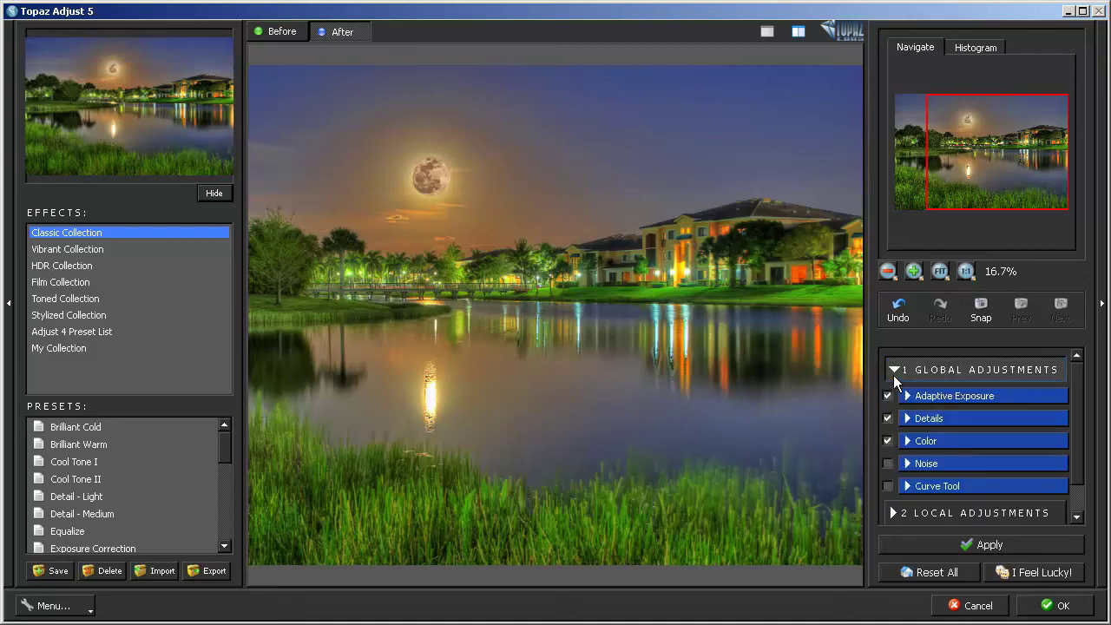
click(908, 442)
drag(1076, 392, 1079, 453)
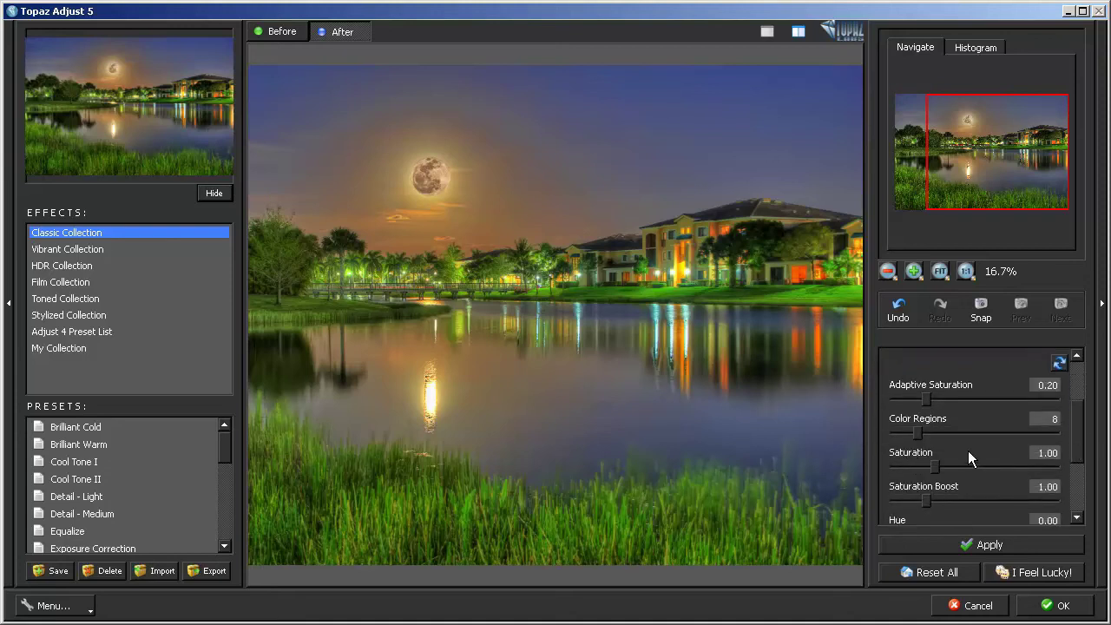
drag(933, 466, 937, 469)
Set the Details strength to 1.18 and Detail Boost to 1.10, and compare the result with the original.
drag(1075, 426, 1078, 397)
click(909, 417)
click(907, 396)
drag(936, 450, 933, 490)
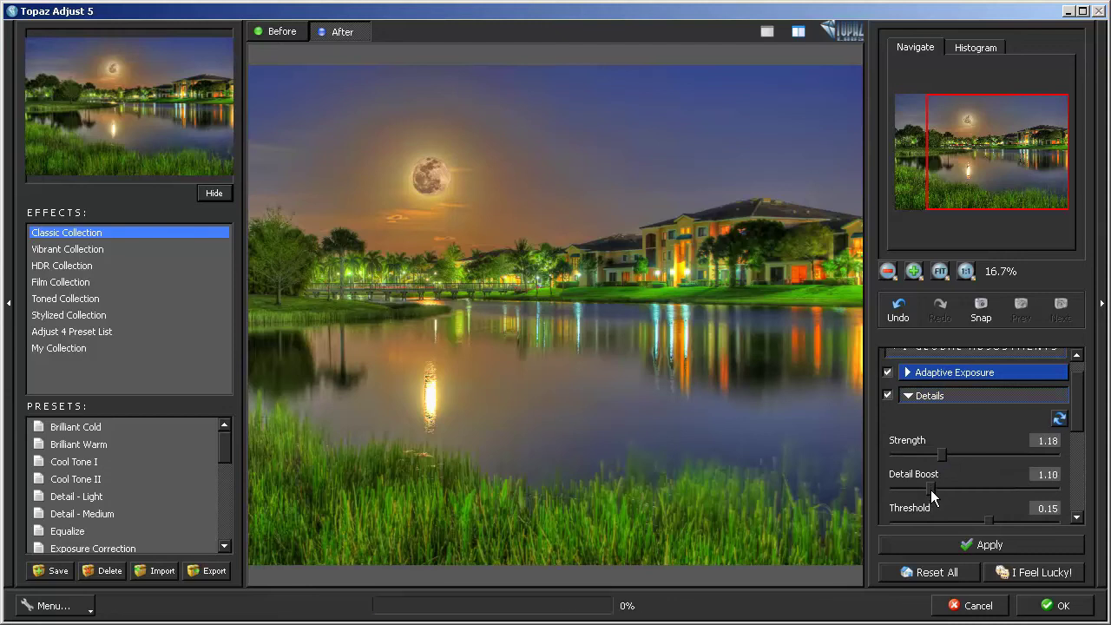
click(272, 38)
click(336, 35)
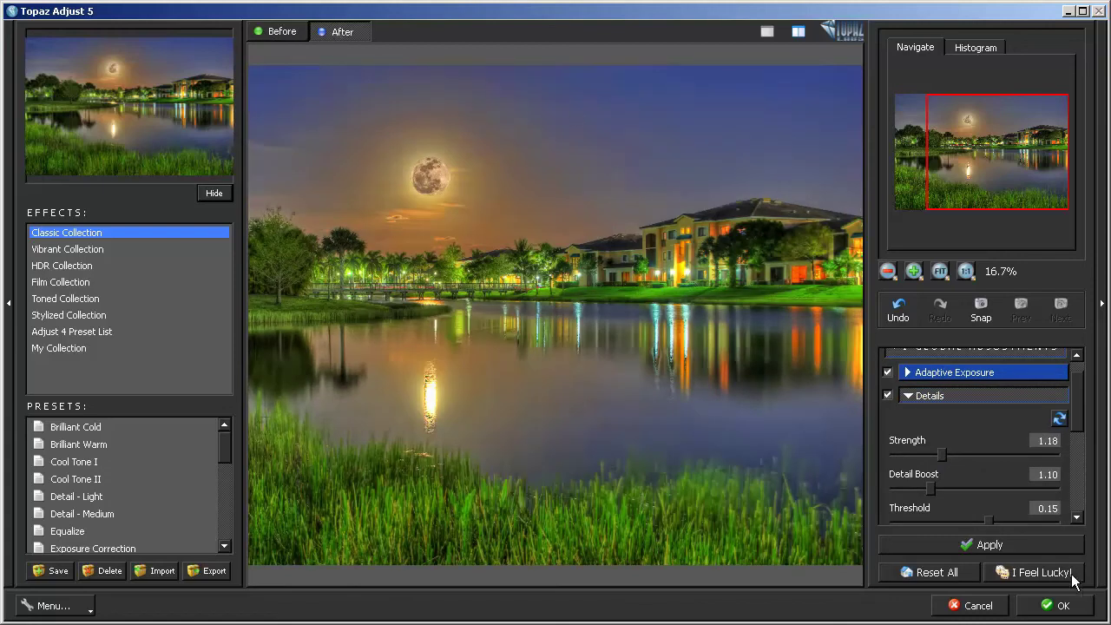
Apply the Topaz Adjust settings to Layer 2 and compare the image with and without that layer.
click(1060, 605)
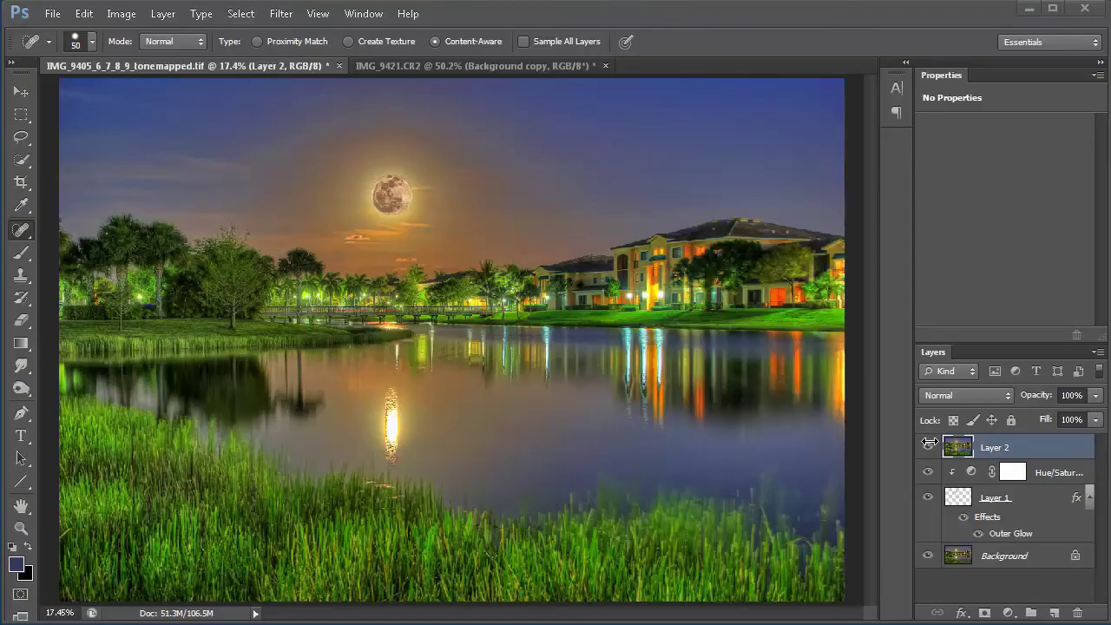
click(927, 448)
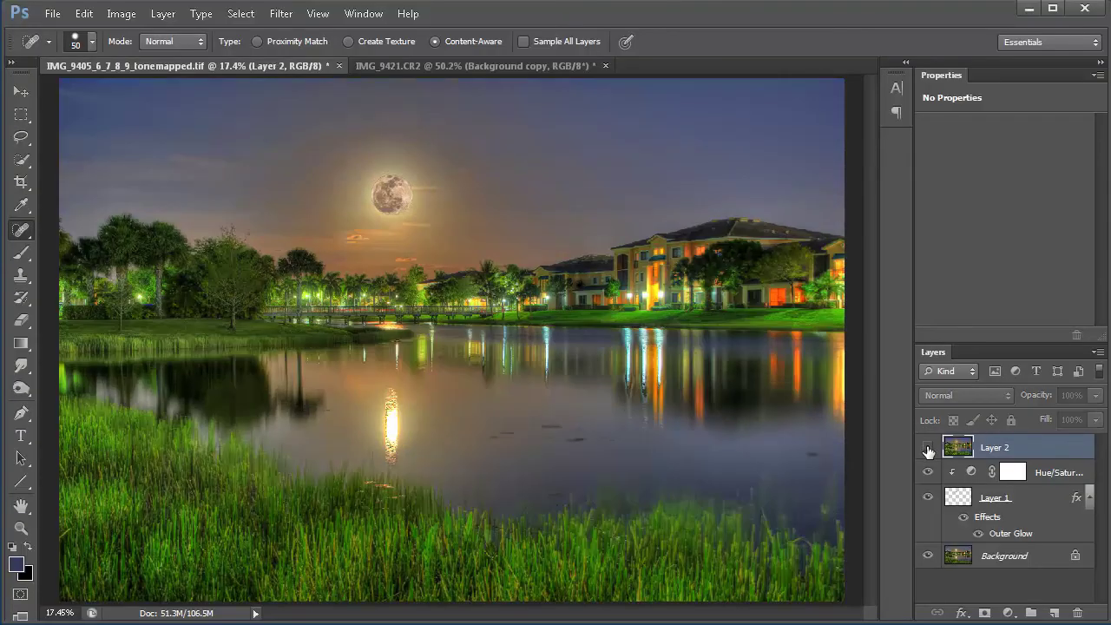
click(928, 447)
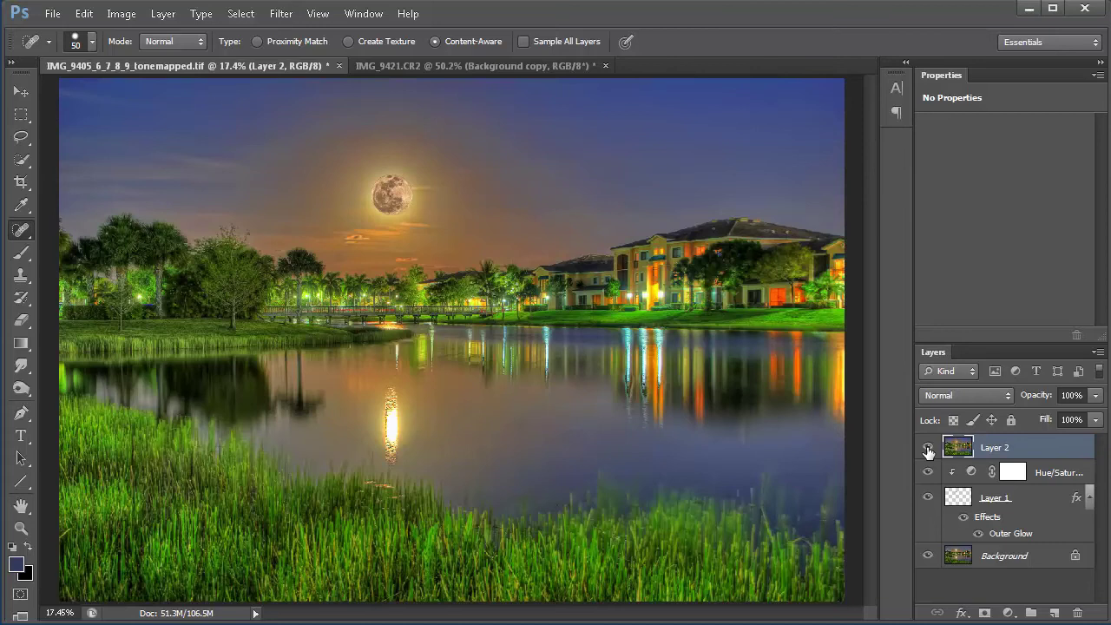
Reduce Layer 2's opacity to 55%.
click(1095, 398)
mouse_move(1094, 414)
mouse_down()
mouse_move(1008, 413)
mouse_move(1078, 425)
mouse_up()
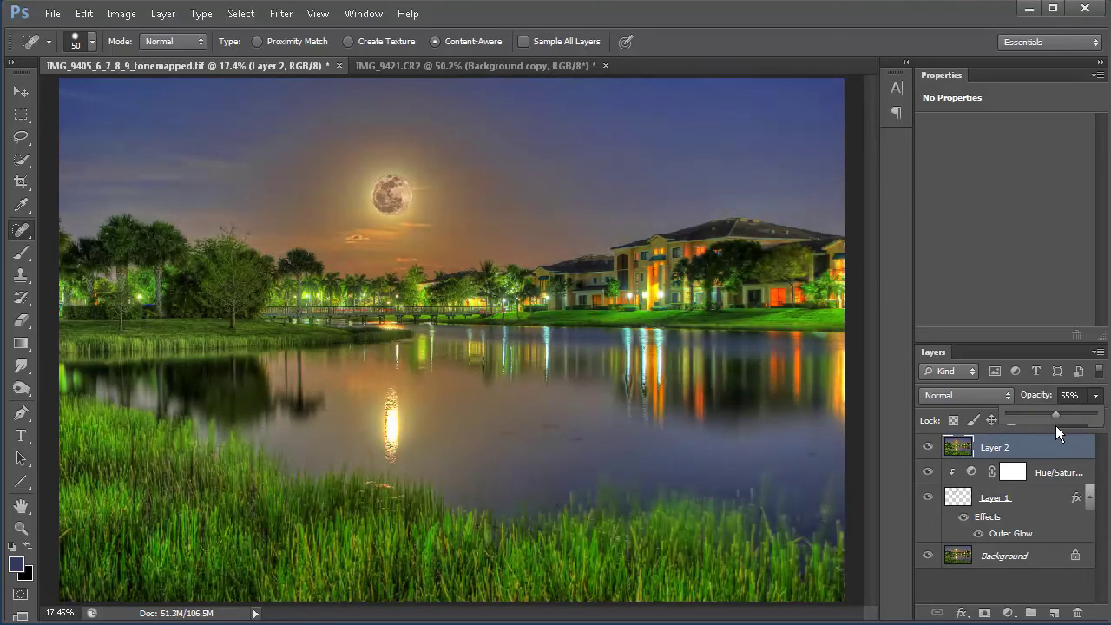
click(951, 455)
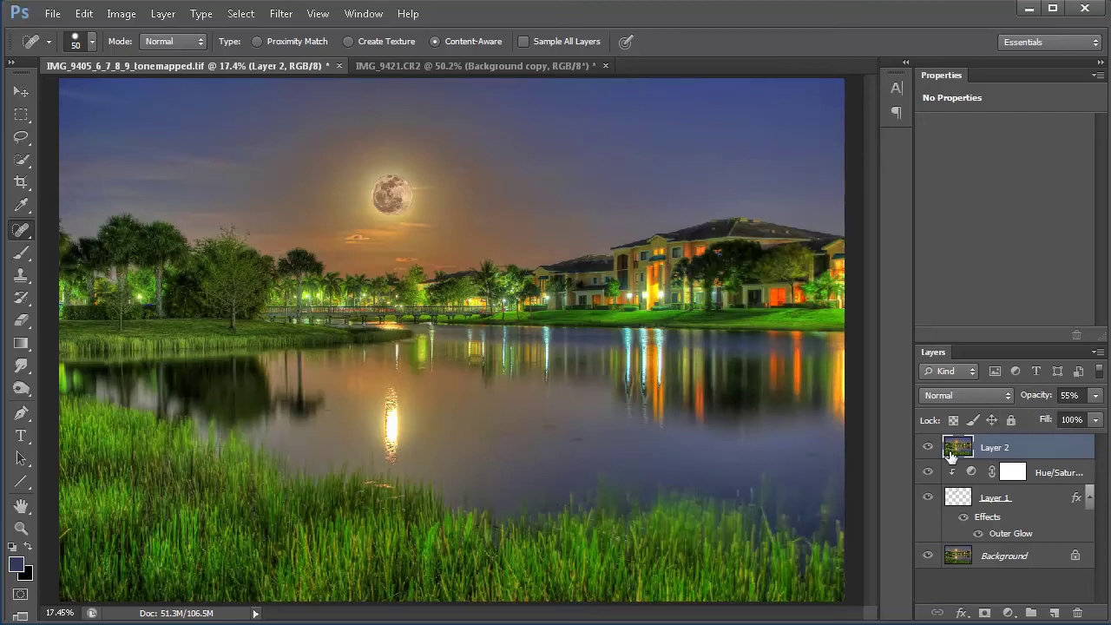
drag(951, 456, 954, 461)
Stamp all visible layers into a new top layer and apply a Gaussian Blur with a 10-pixel radius to it.
key(ctrl+alt+shift+e)
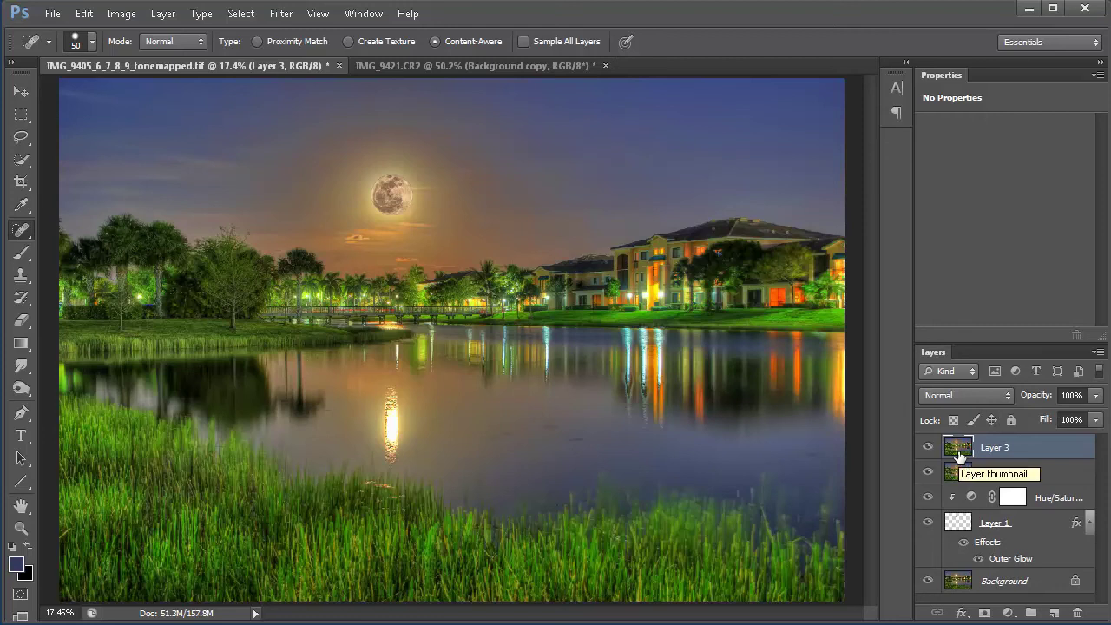
click(236, 16)
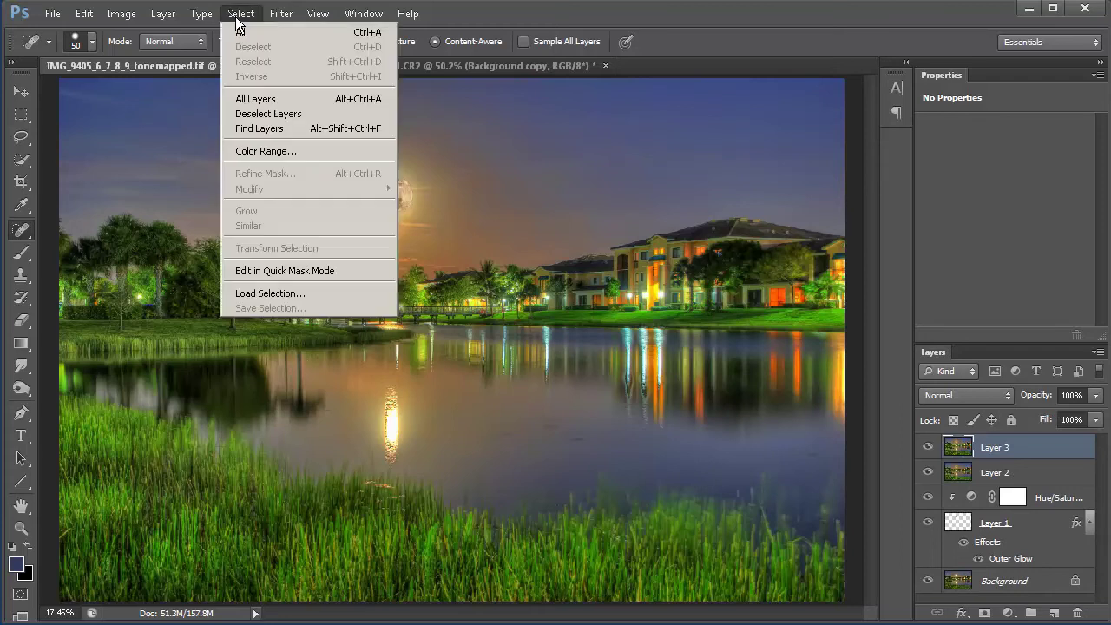
click(196, 17)
click(276, 15)
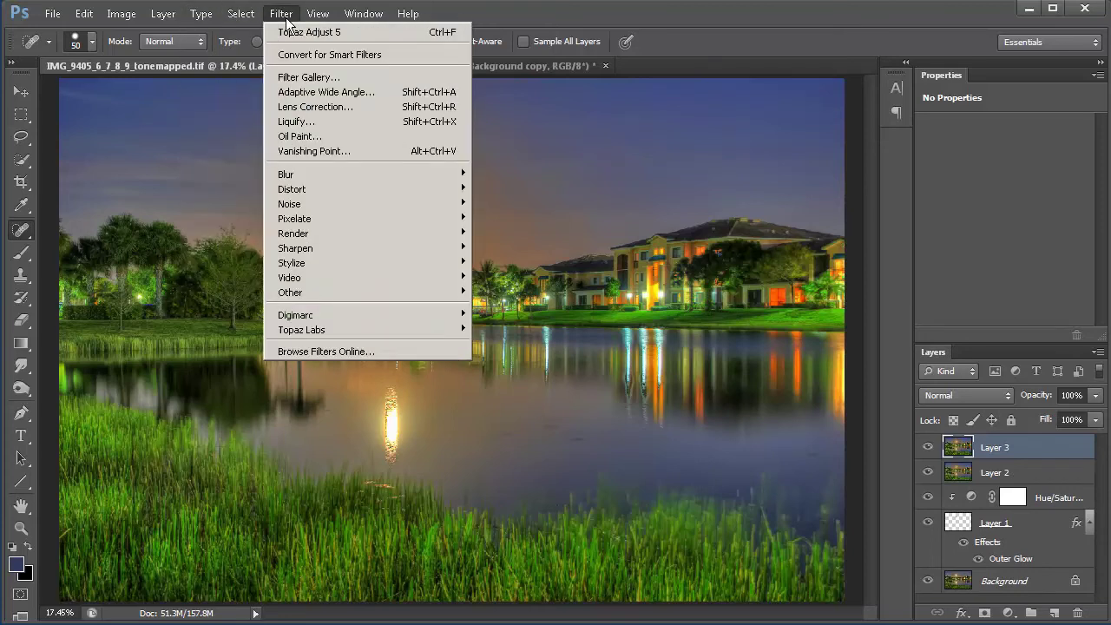
mouse_move(354, 176)
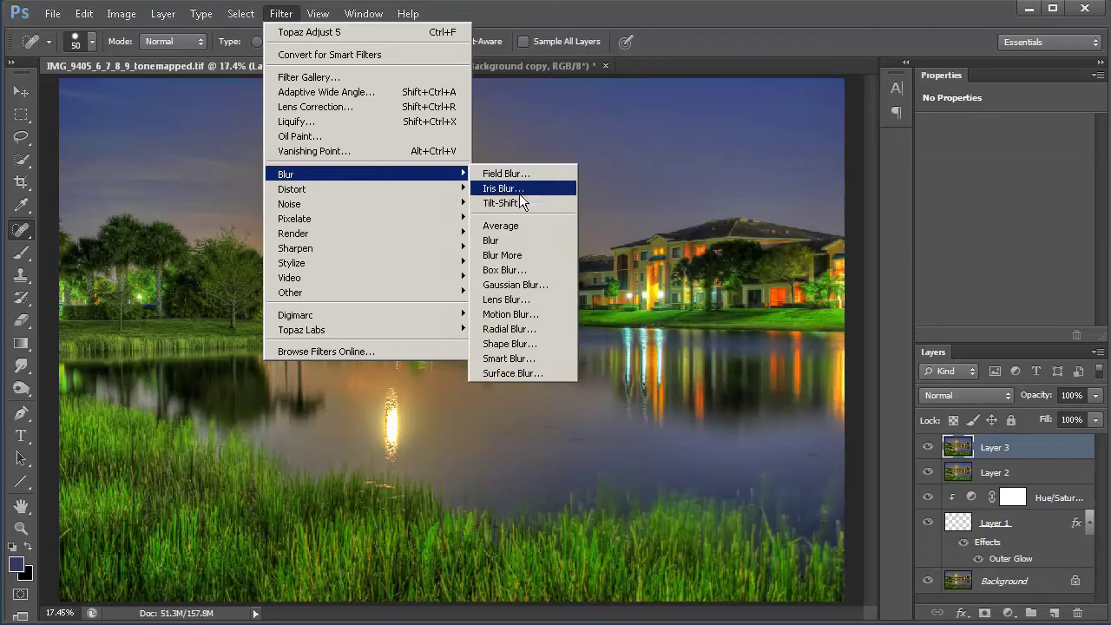
click(539, 287)
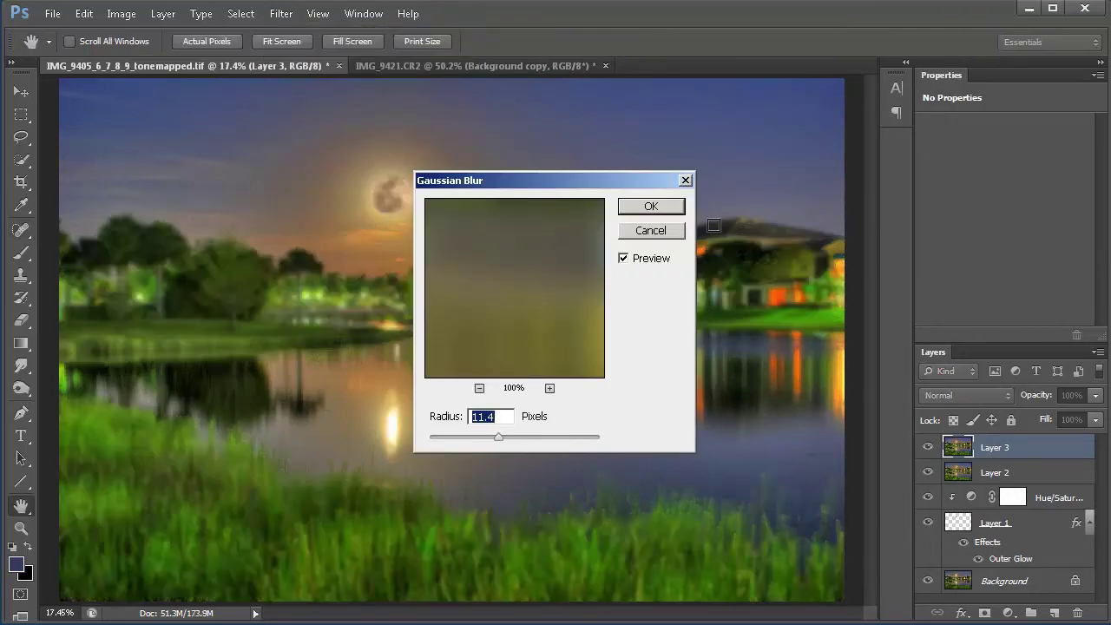
drag(588, 181, 722, 172)
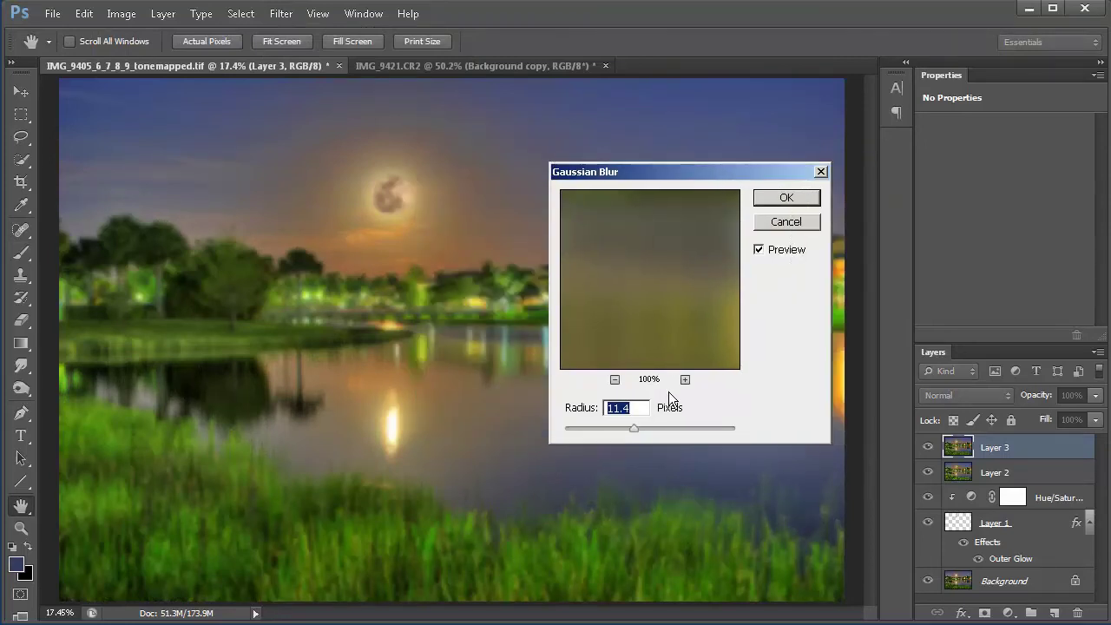
text(10)
click(786, 197)
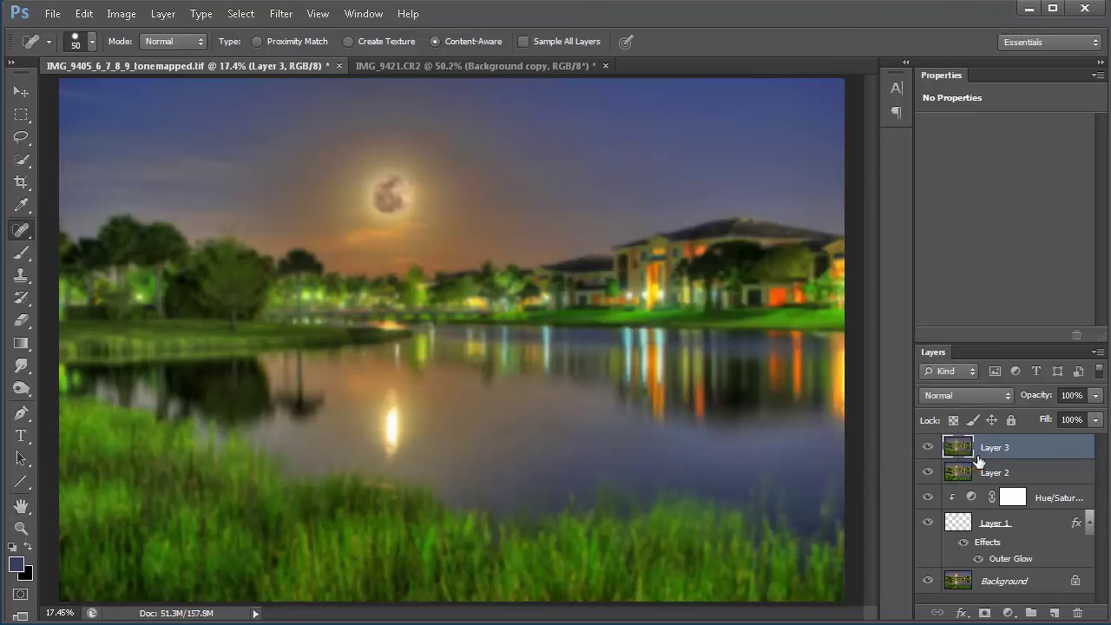
Add a layer mask to the blurred Layer 3 and invert the mask to black.
click(984, 613)
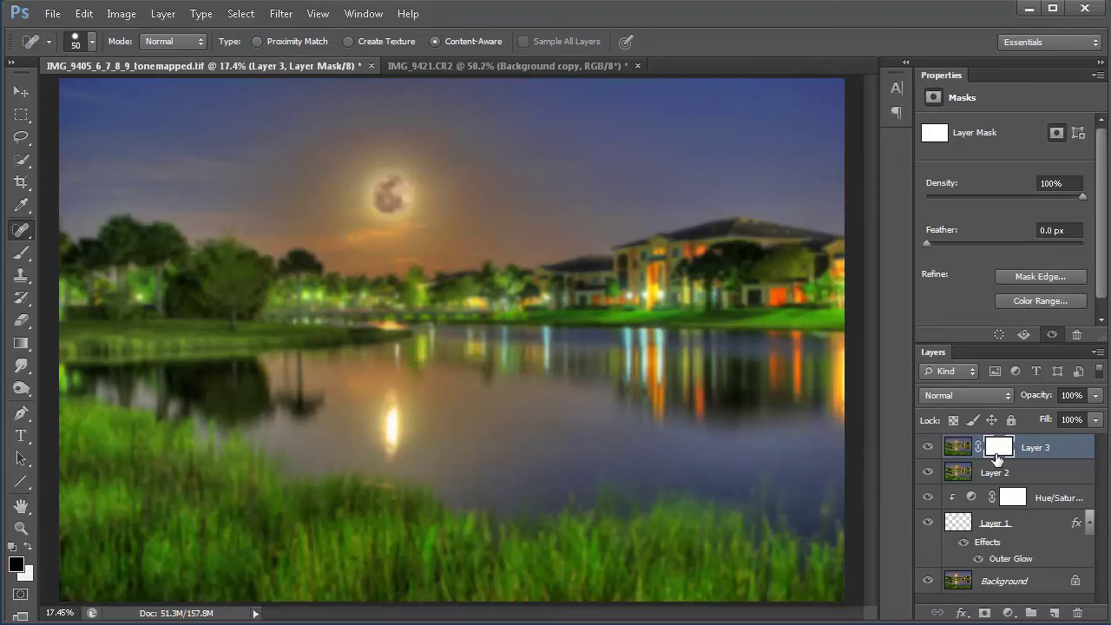
key(ctrl+i)
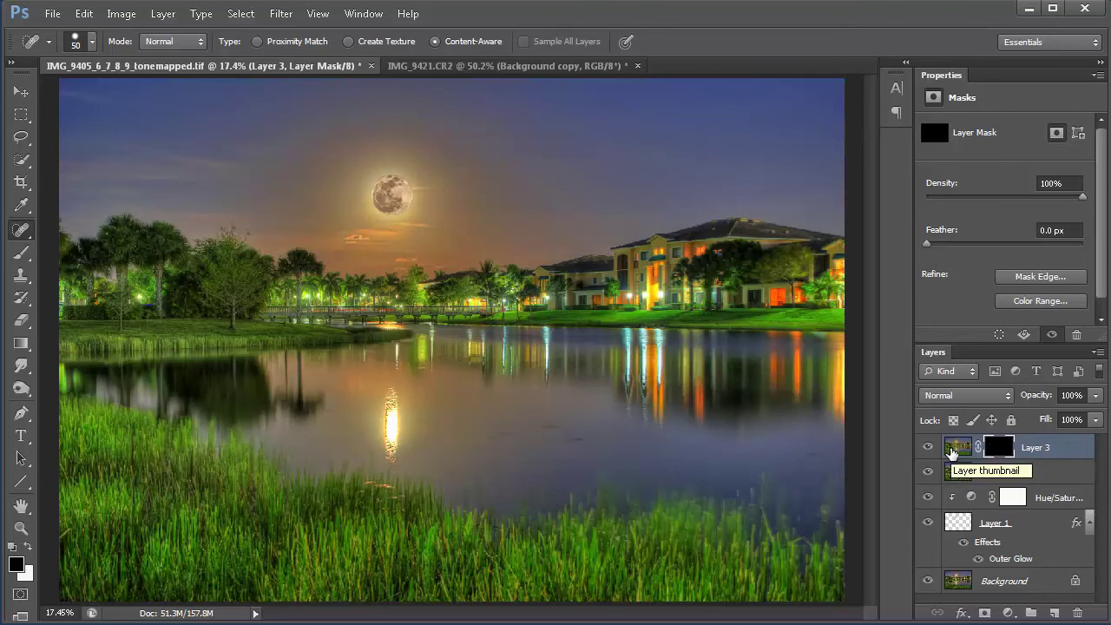
Paint the mask white over the lake water with the Brush at 100% opacity, using sizes 600 and 300, to reveal the blur.
click(27, 546)
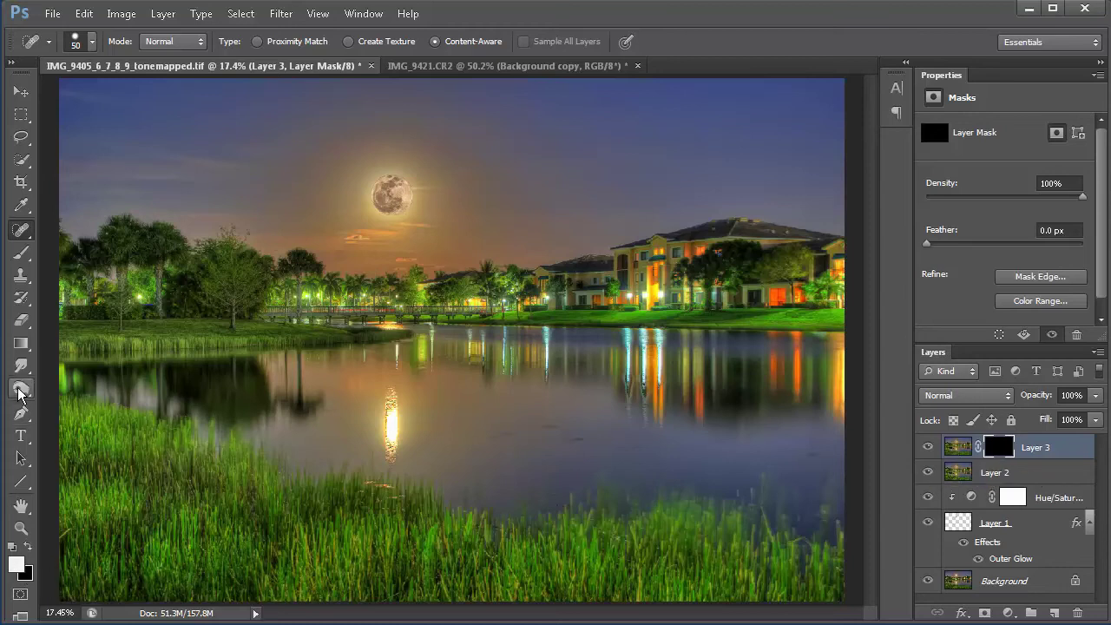
click(22, 252)
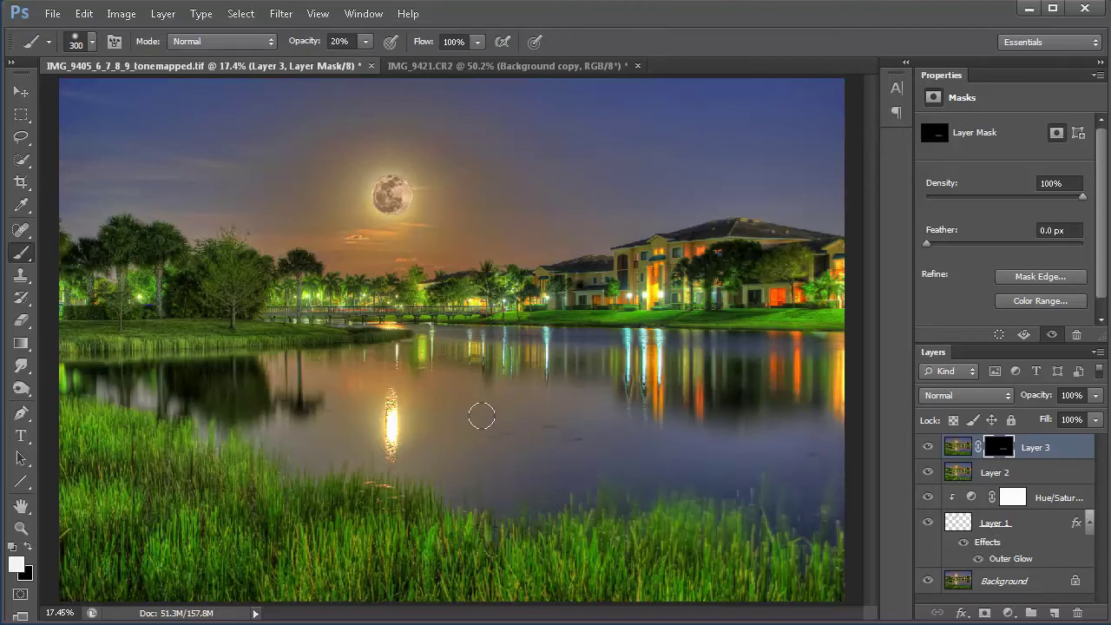
key(bracketright)
key(bracketright)
key(bracketright)
click(304, 41)
text(100)
key(Return)
mouse_move(464, 408)
mouse_down()
mouse_move(353, 365)
mouse_move(639, 382)
mouse_move(625, 360)
mouse_move(509, 341)
mouse_move(647, 337)
mouse_move(655, 392)
mouse_up()
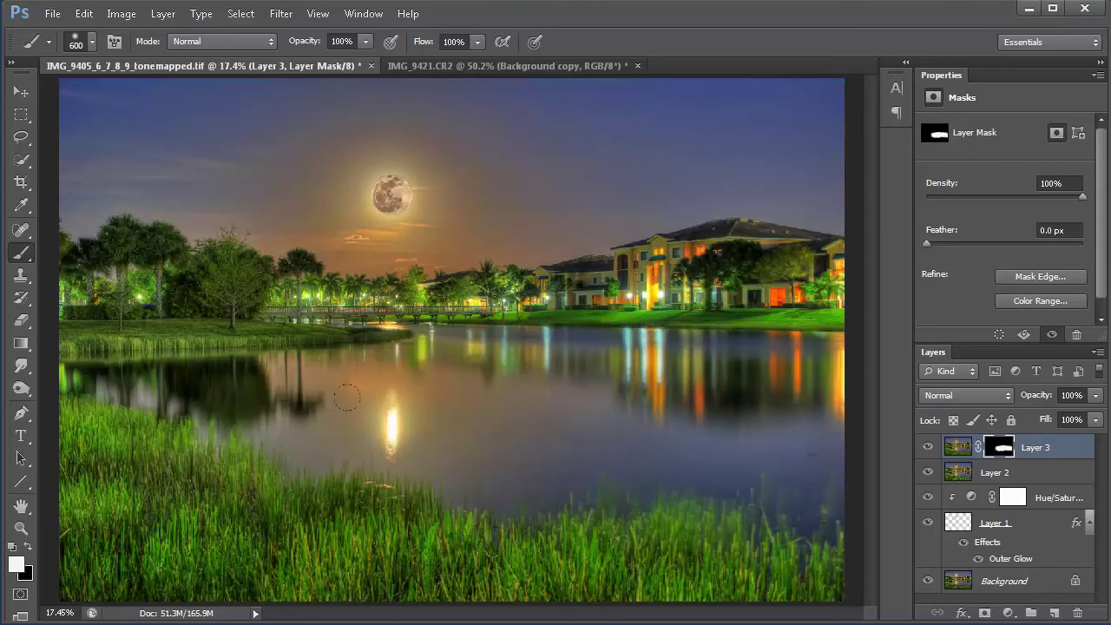
key(bracketleft)
key(bracketleft)
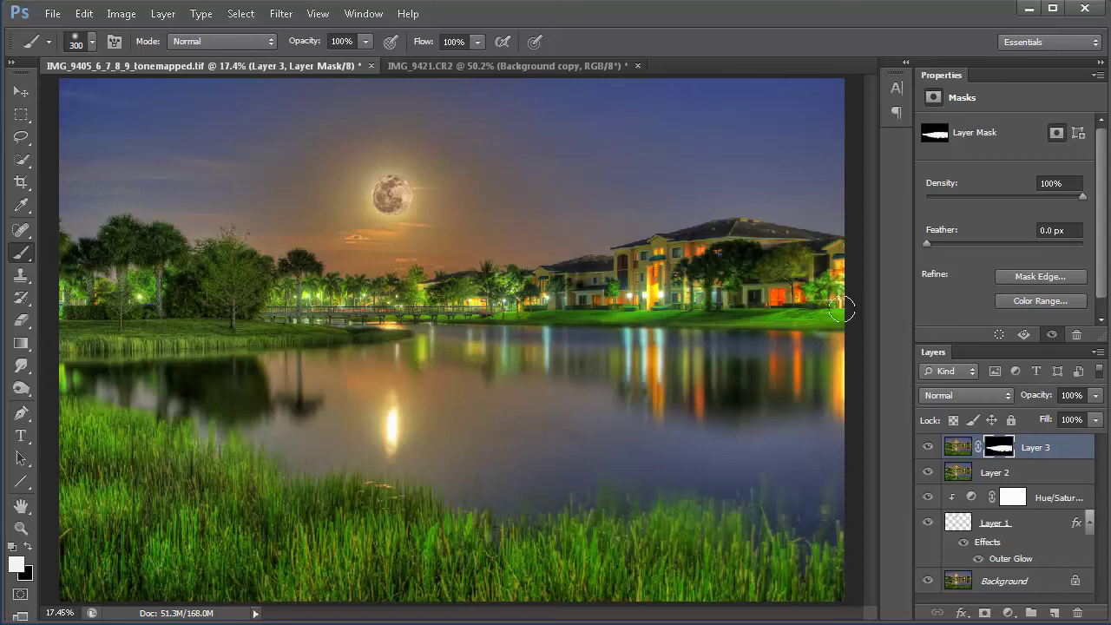
key(x)
Stamp the visible layers into a new top layer and heal the remaining spots on the water with a size 150 Spot Healing Brush.
click(955, 448)
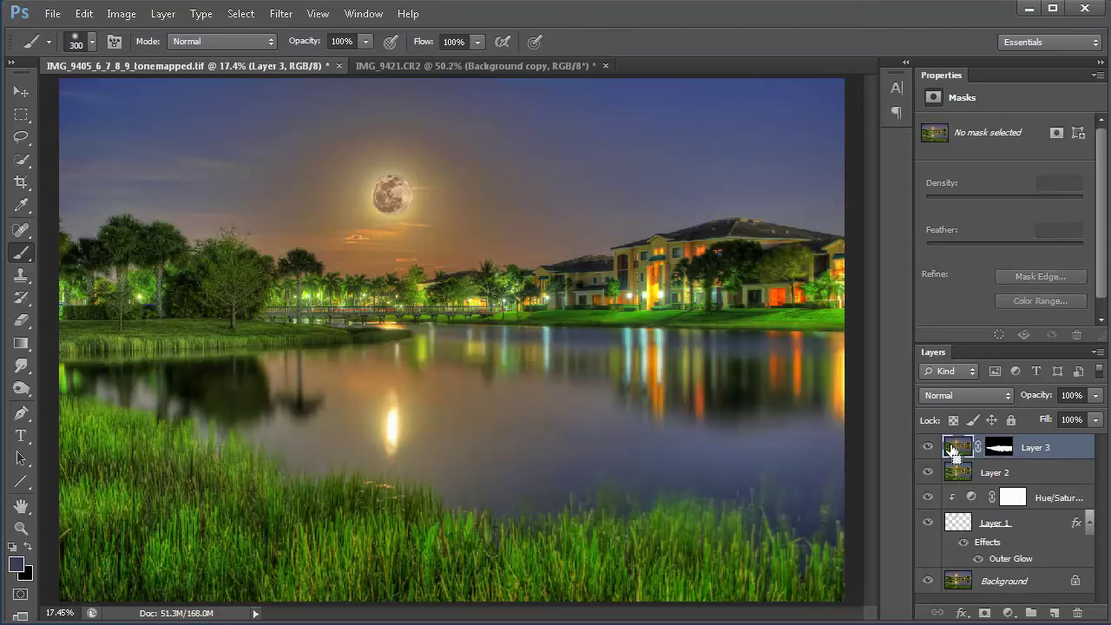
key(ctrl+alt+shift+e)
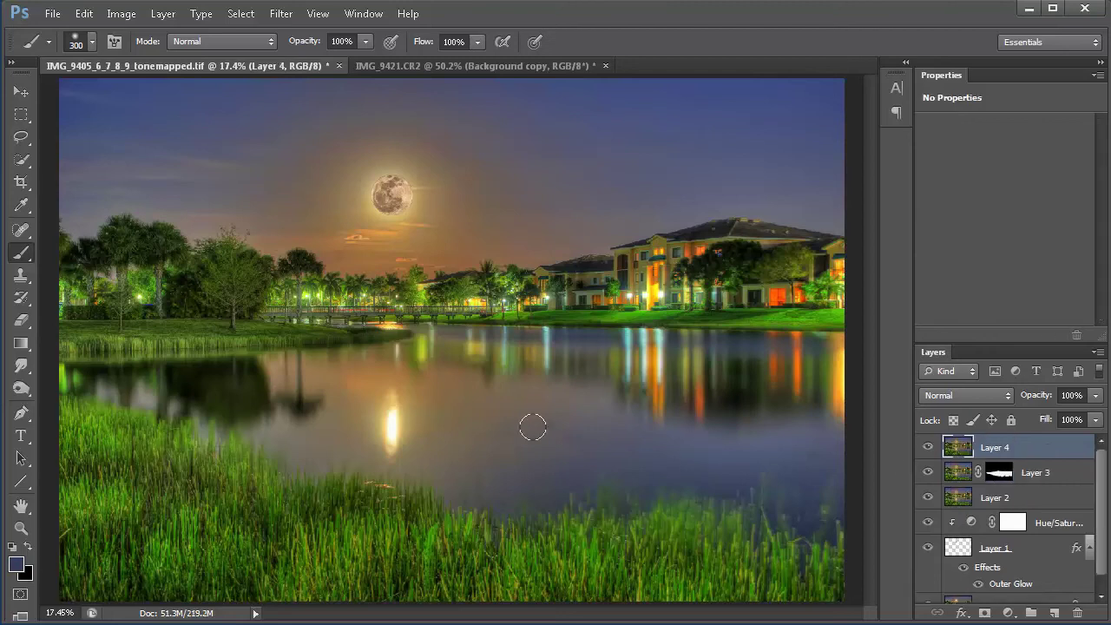
key(j)
key(bracketright)
key(bracketright)
key(bracketright)
key(bracketright)
key(bracketright)
key(bracketright)
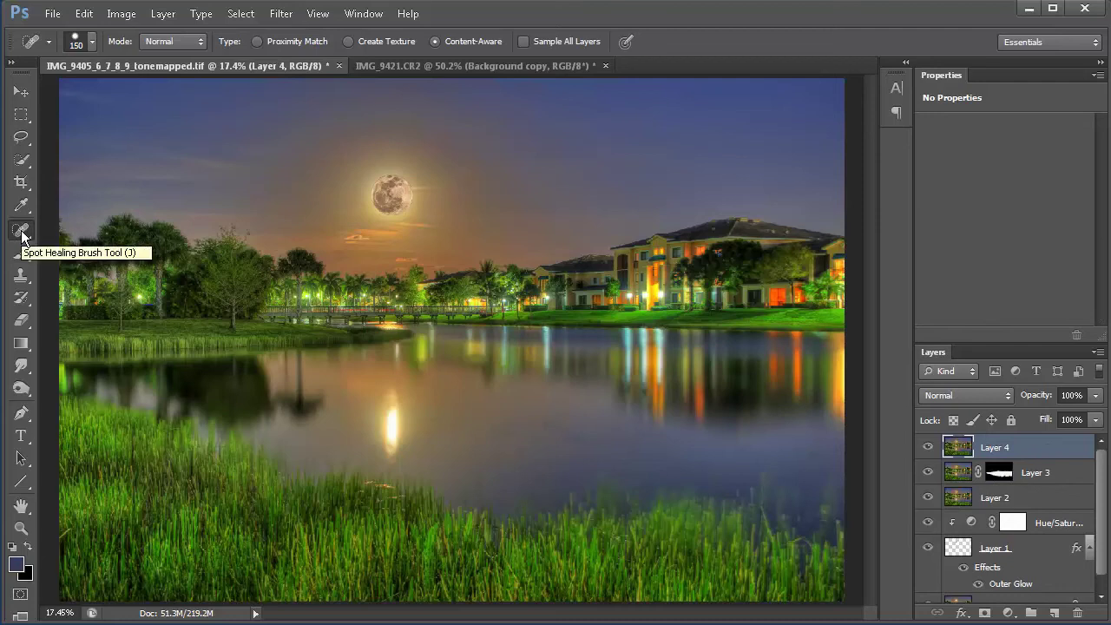
mouse_move(497, 434)
mouse_down()
mouse_move(551, 424)
mouse_move(573, 434)
mouse_up()
click(581, 438)
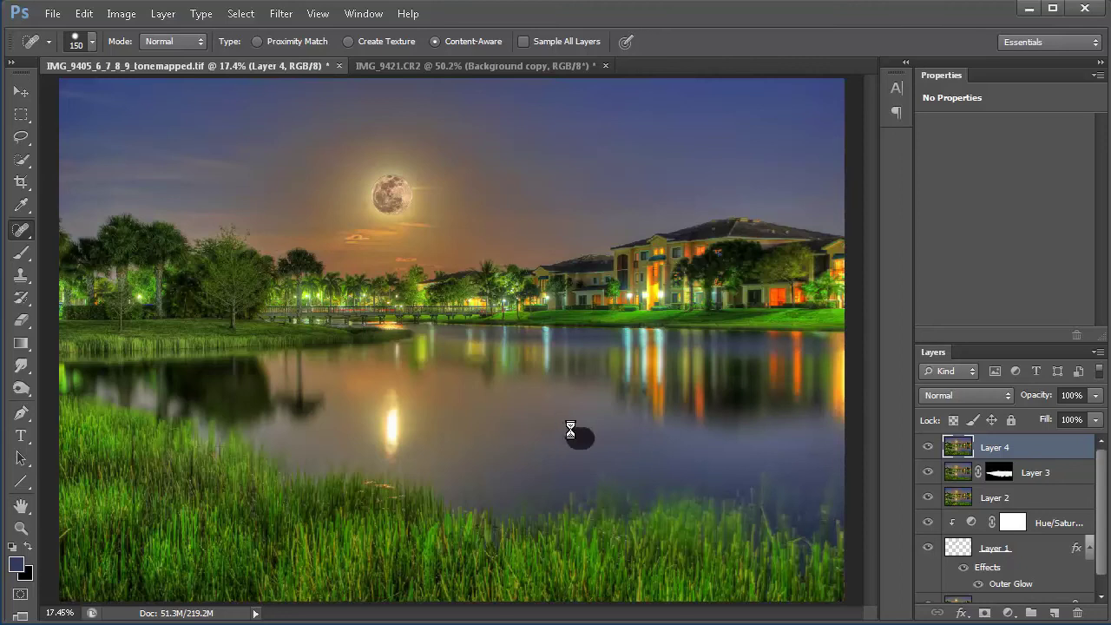
click(607, 443)
click(579, 434)
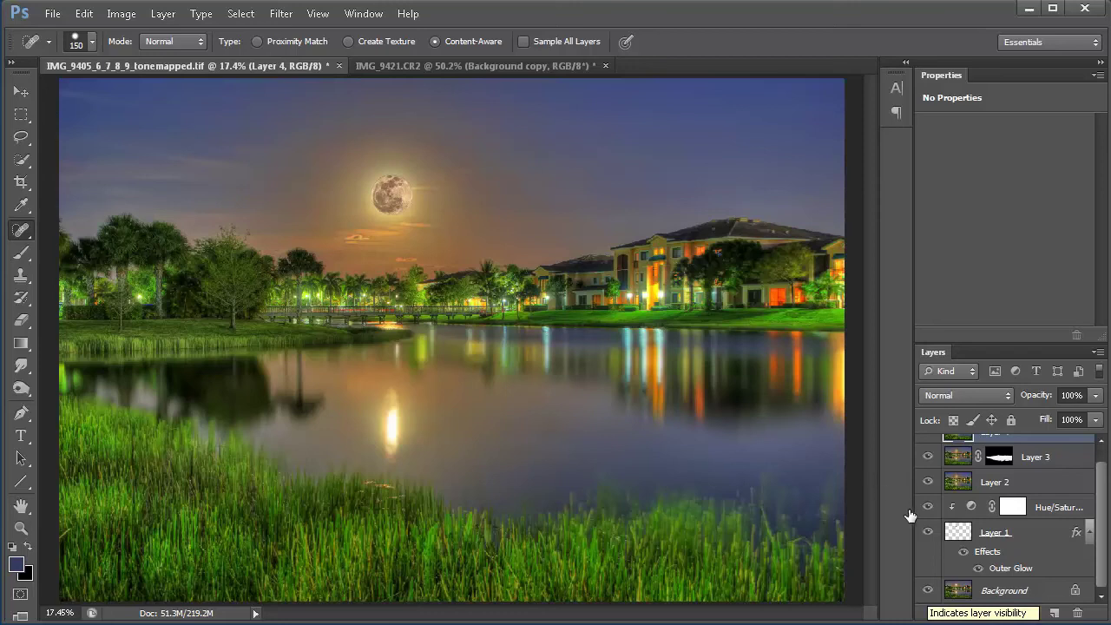
Compare the edited image with the original Background layer by isolating it and restoring the other layers.
key(alt)
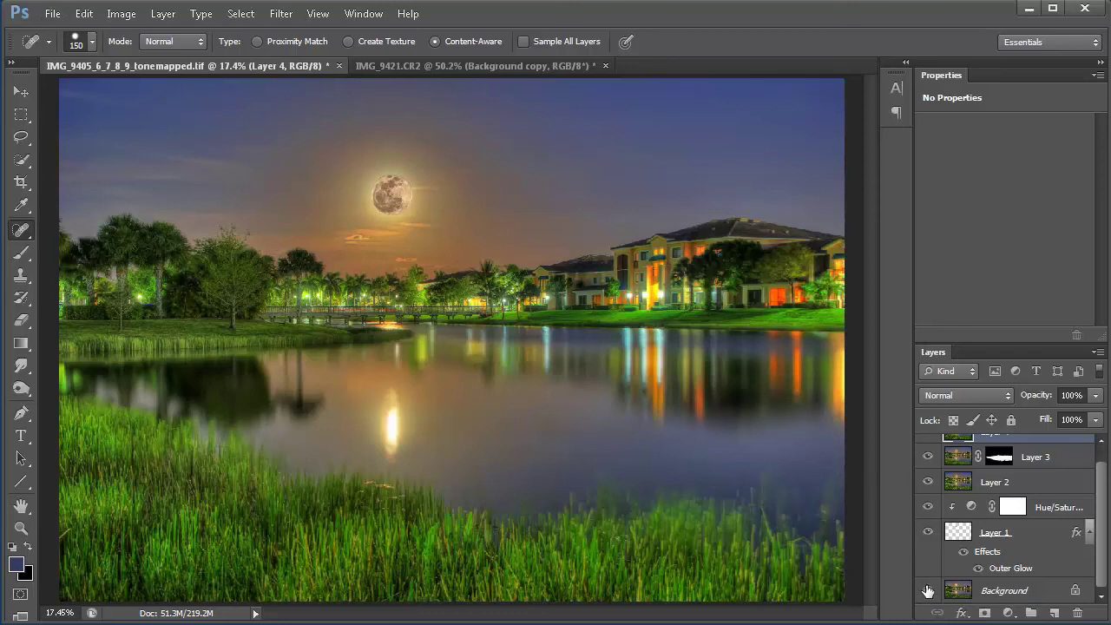
alt+click(927, 590)
alt+click(927, 590)
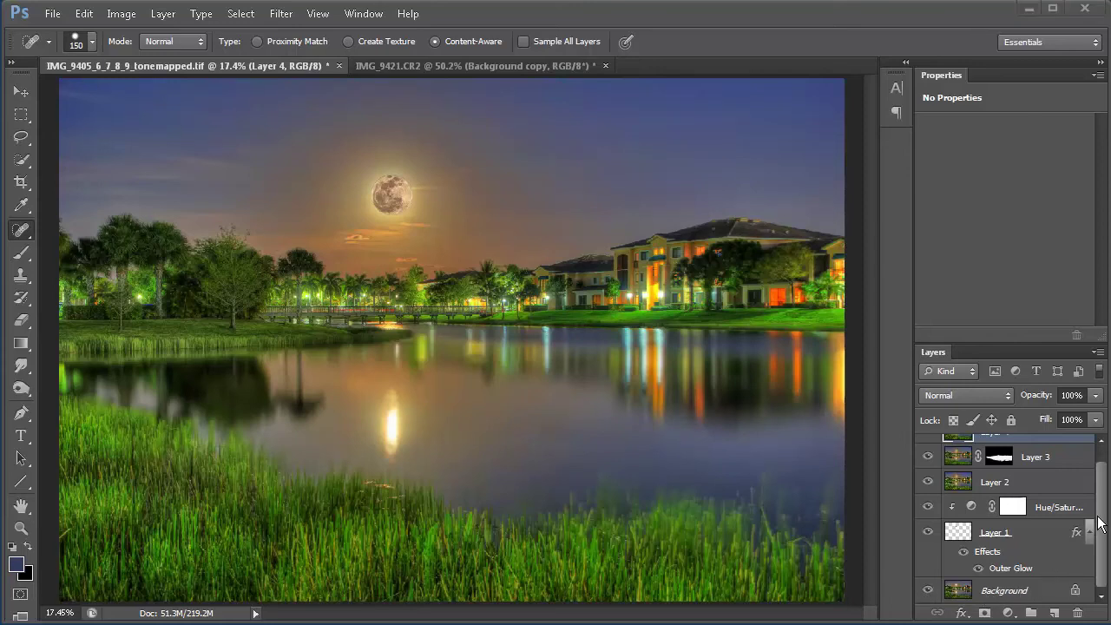
Stamp the visible layers into a new layer above Layer 4, set its blend mode to Screen, and check the brightening.
scroll(1101, 477, up, 1)
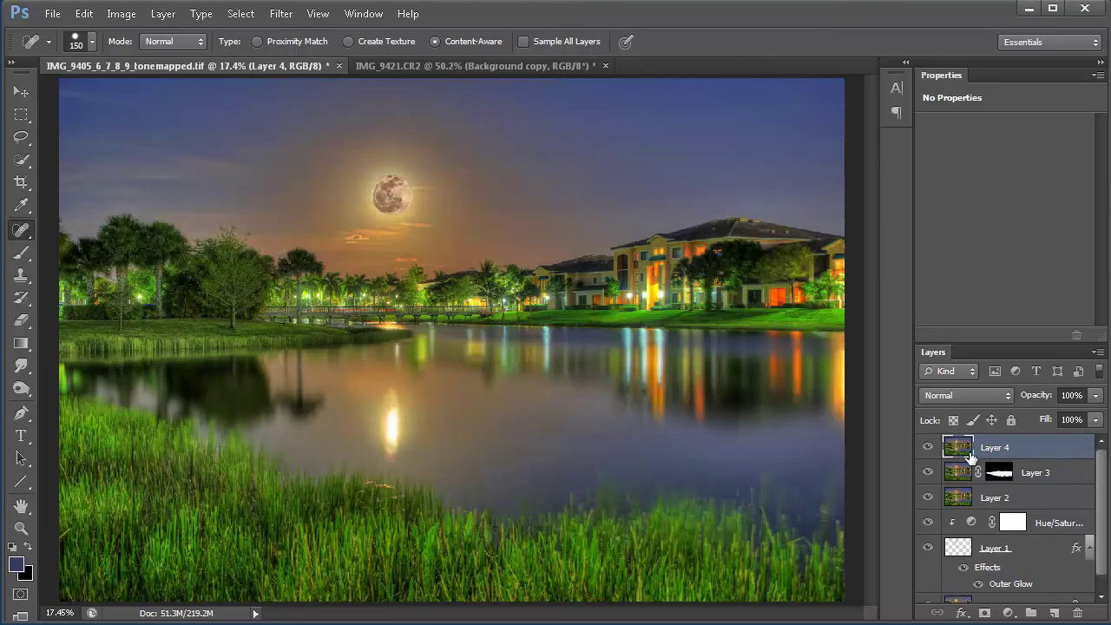
key(ctrl+alt+shift+e)
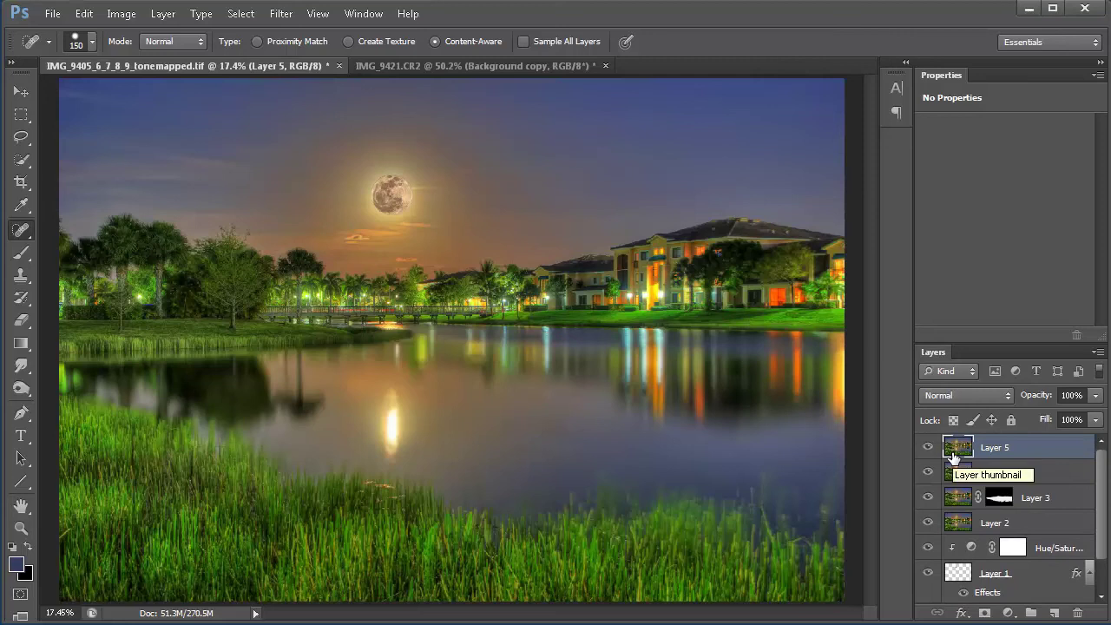
click(952, 393)
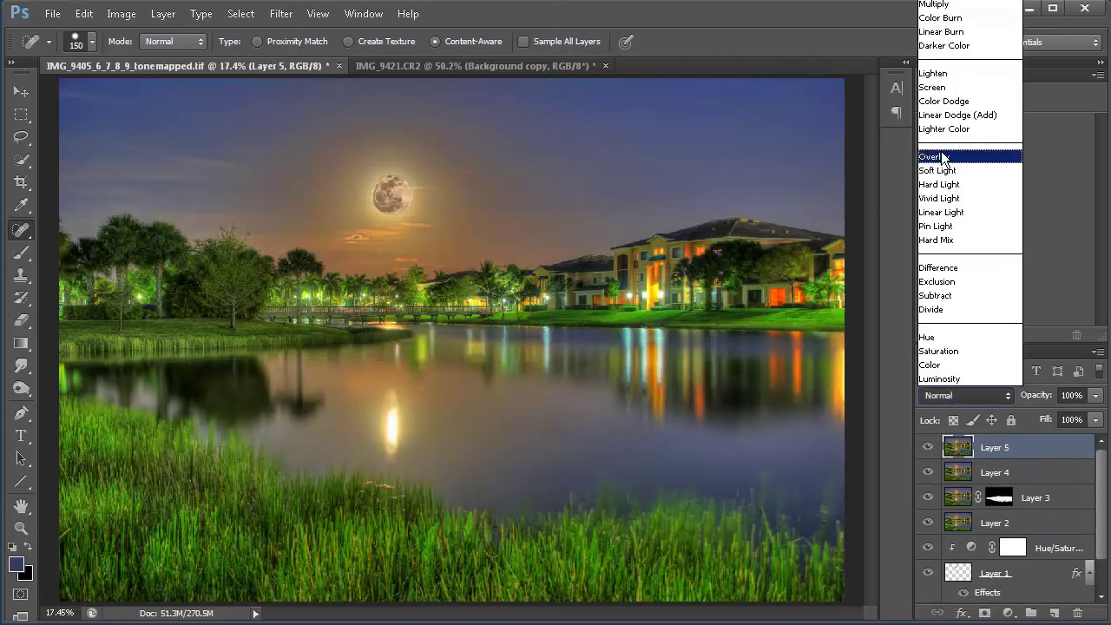
click(946, 88)
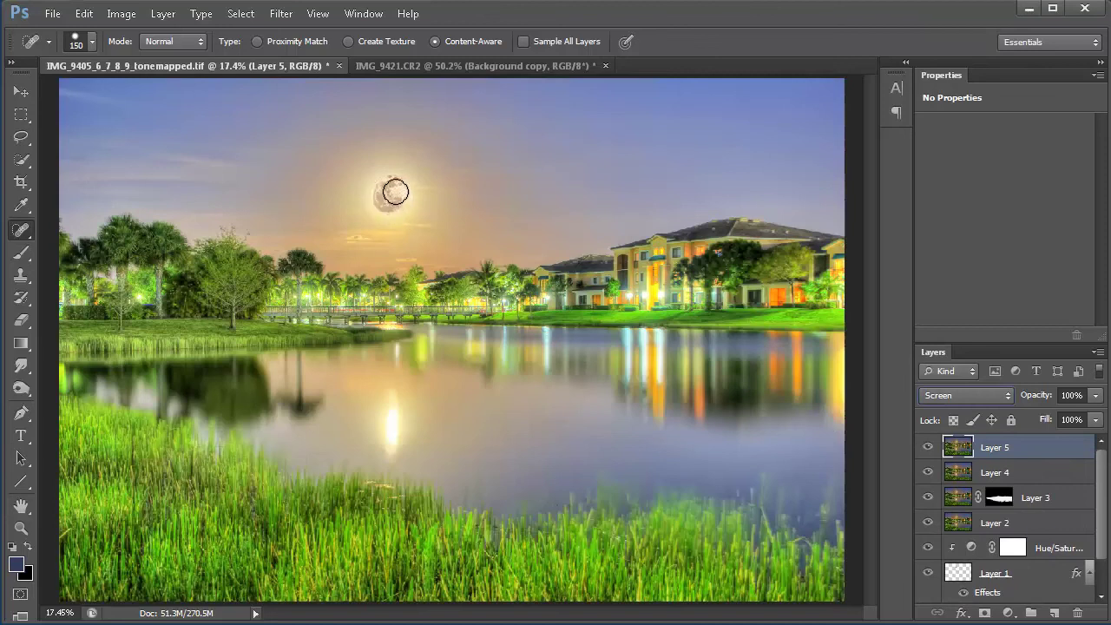
click(927, 447)
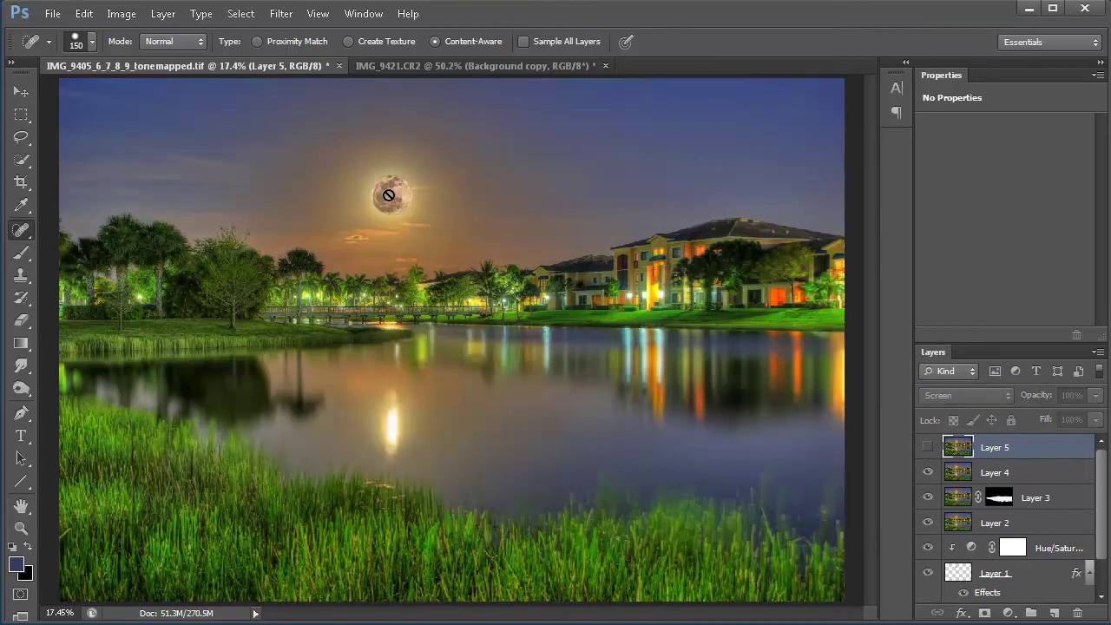
click(928, 447)
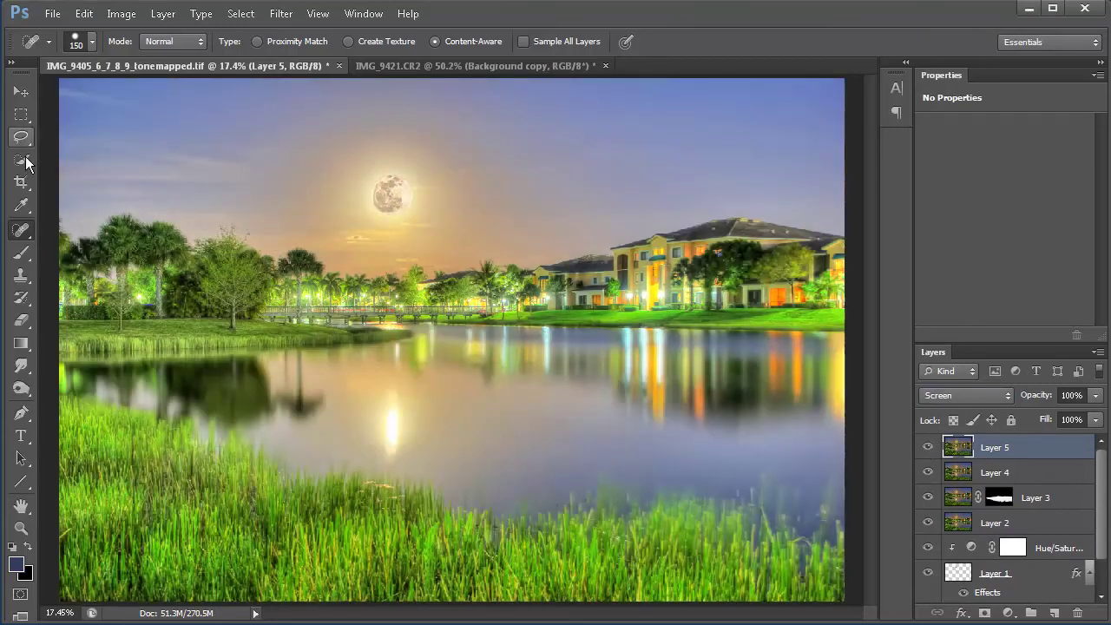
Add a layer mask to Layer 5 and set up the Gradient tool with a radial Foreground to Background gradient.
click(20, 344)
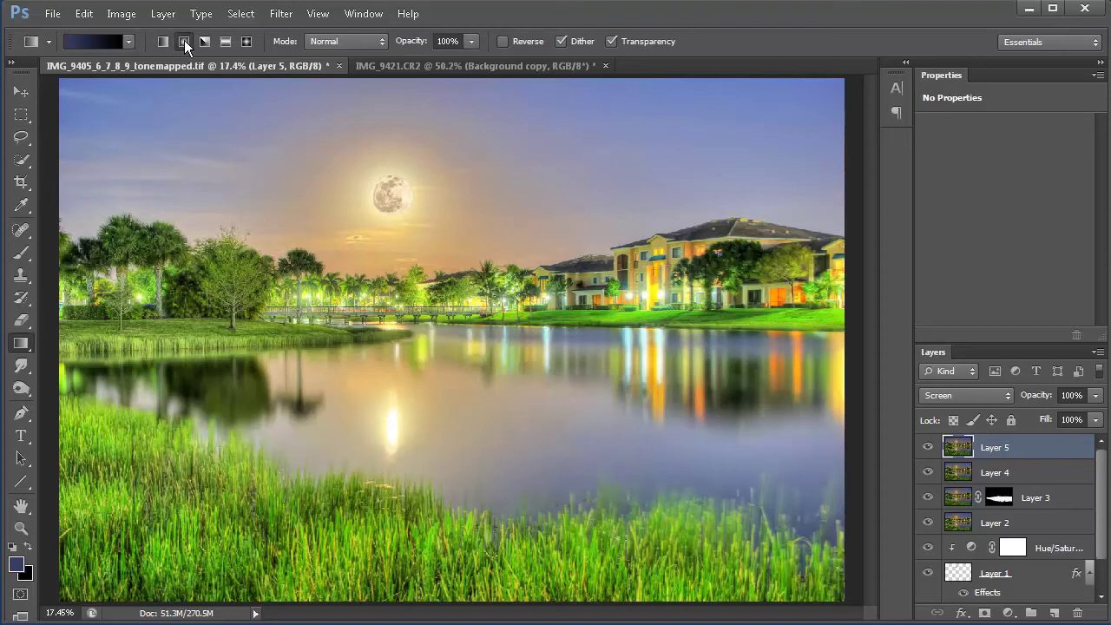
click(183, 40)
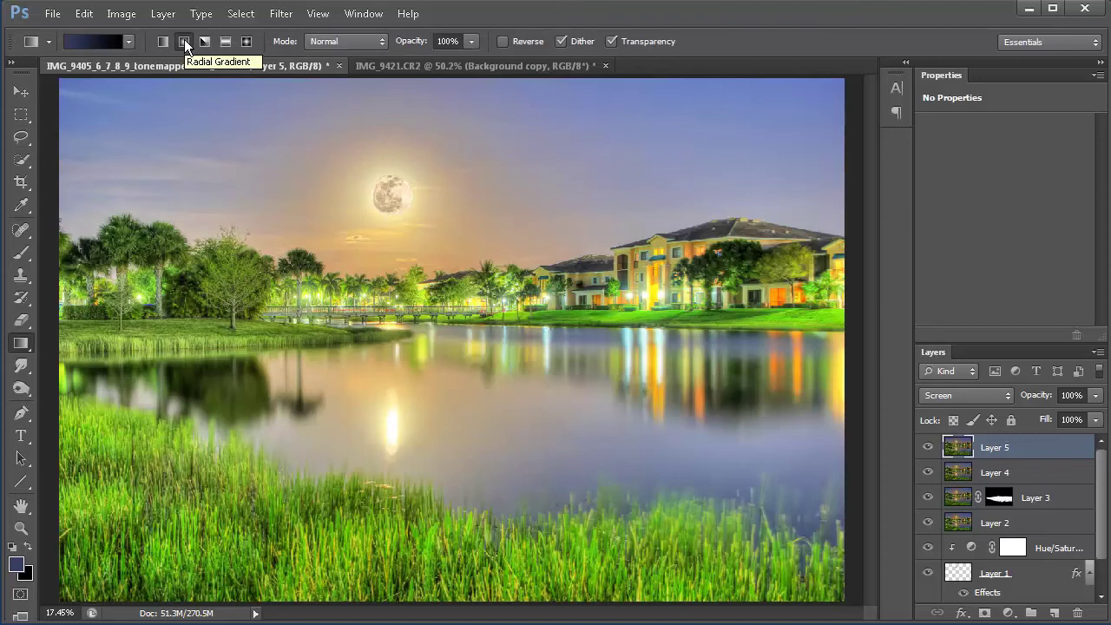
click(984, 613)
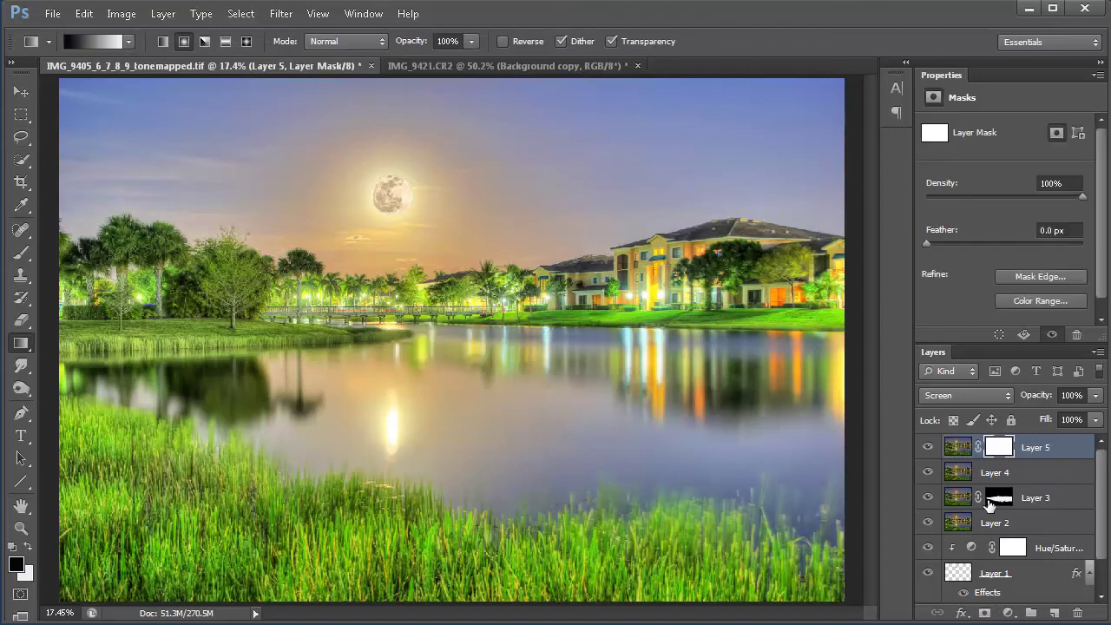
click(87, 41)
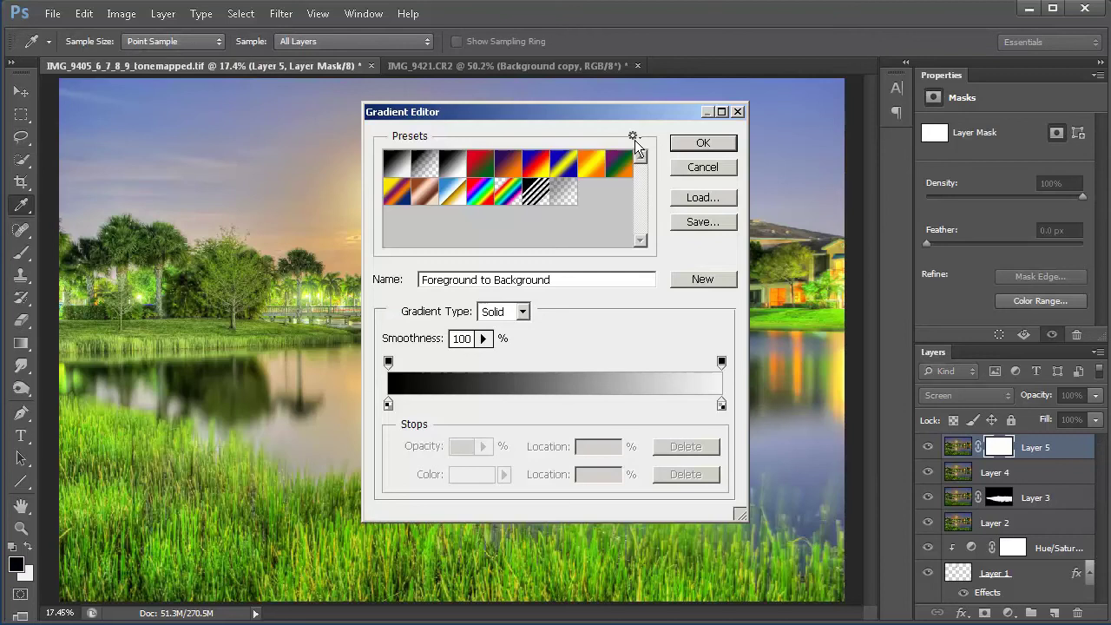
click(703, 143)
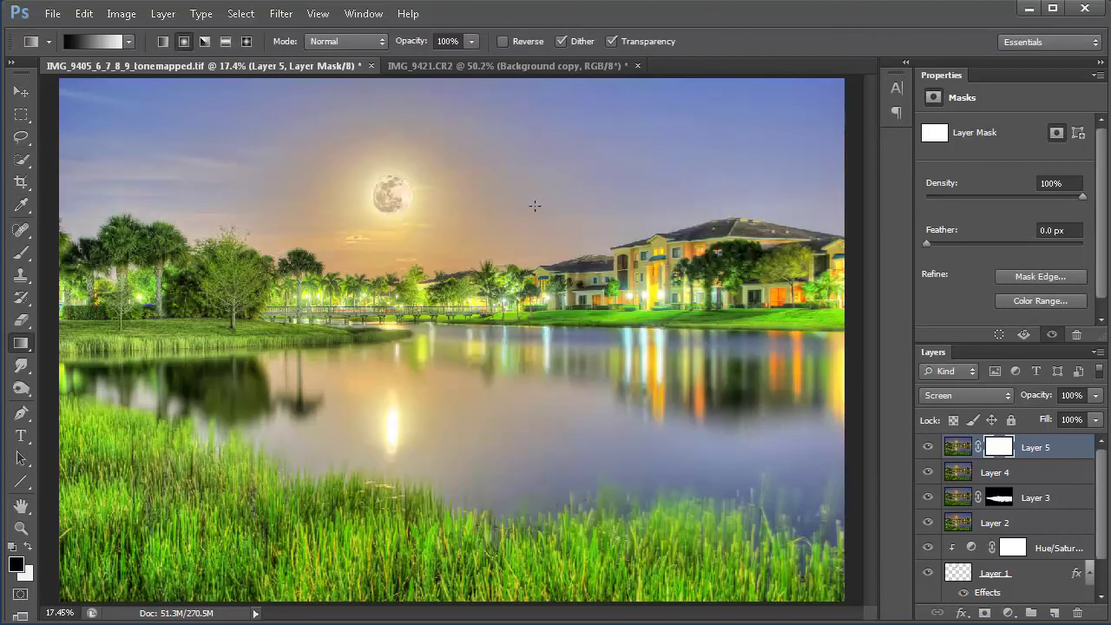
Try a black-to-white radial gradient around the moon on the Layer 5 mask and check the gradient's settings.
drag(390, 194, 469, 216)
click(93, 41)
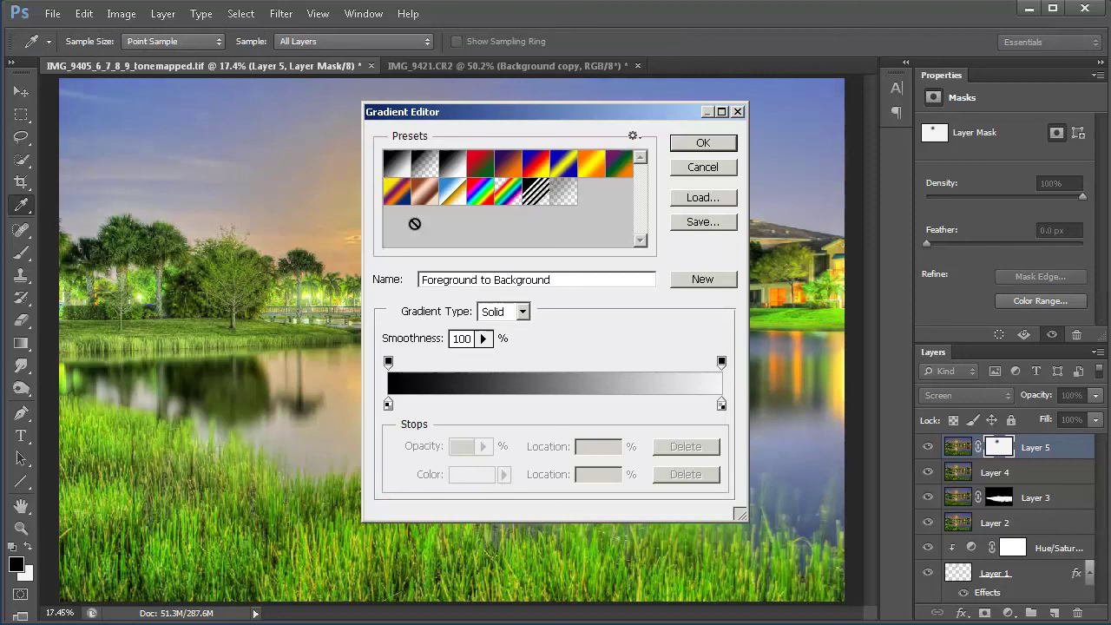
click(710, 147)
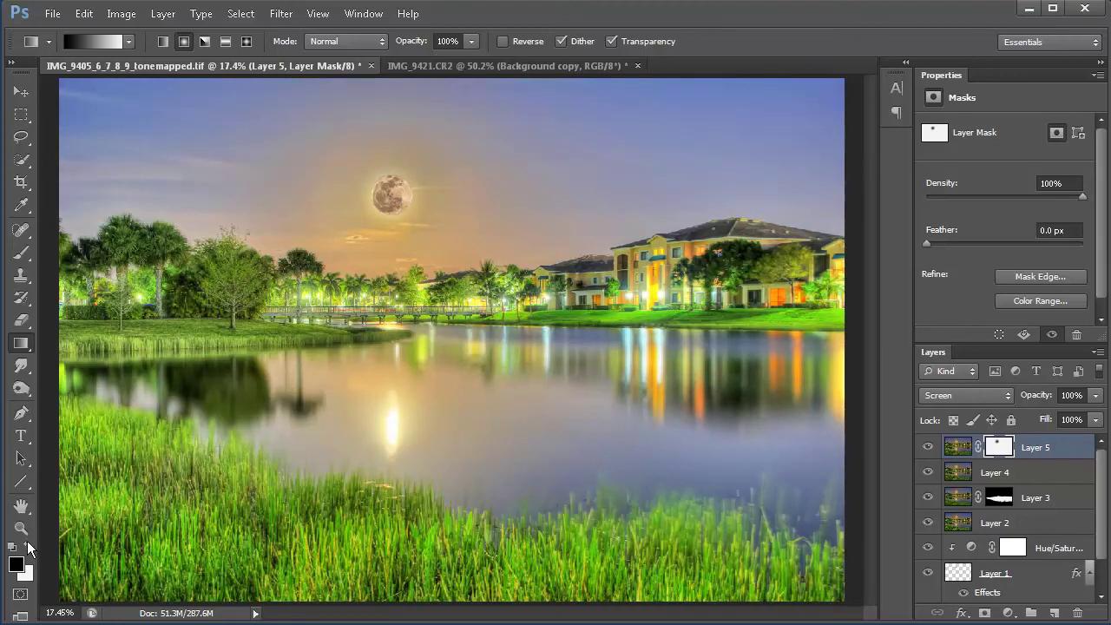
Swap the colors, invert the Layer 5 mask, and draw a white-to-black radial gradient outward from the moon.
click(29, 544)
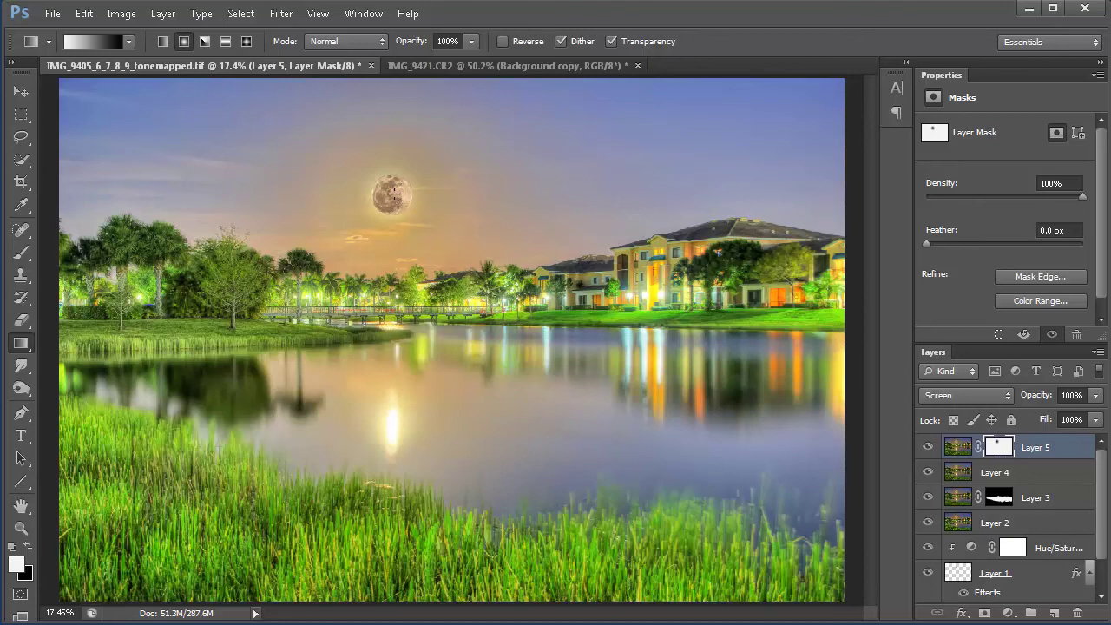
key(ctrl+i)
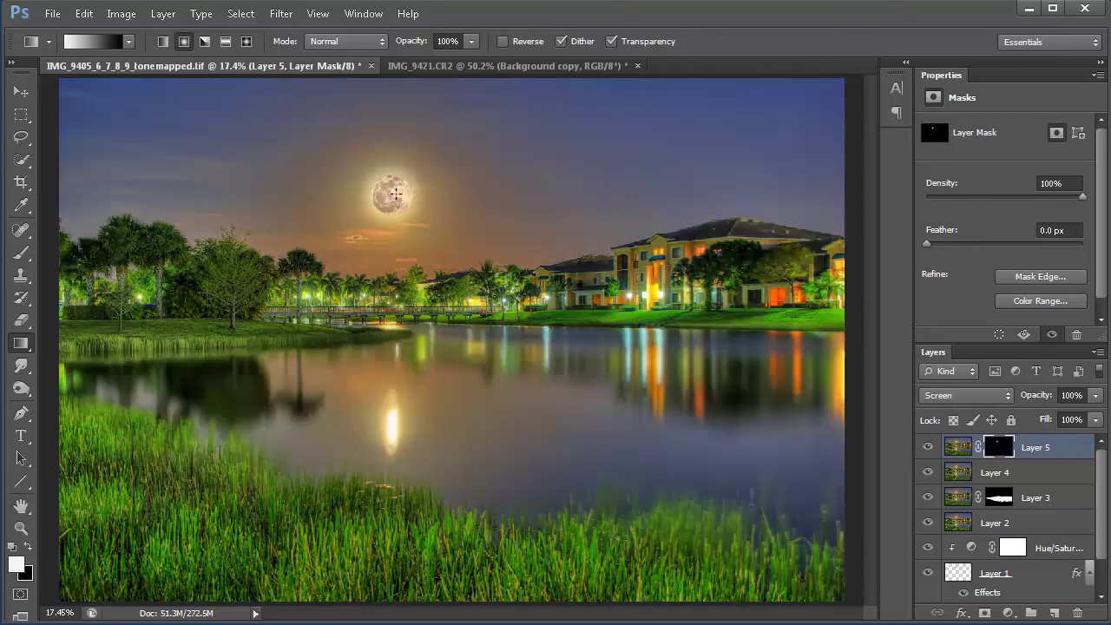
drag(444, 201, 529, 195)
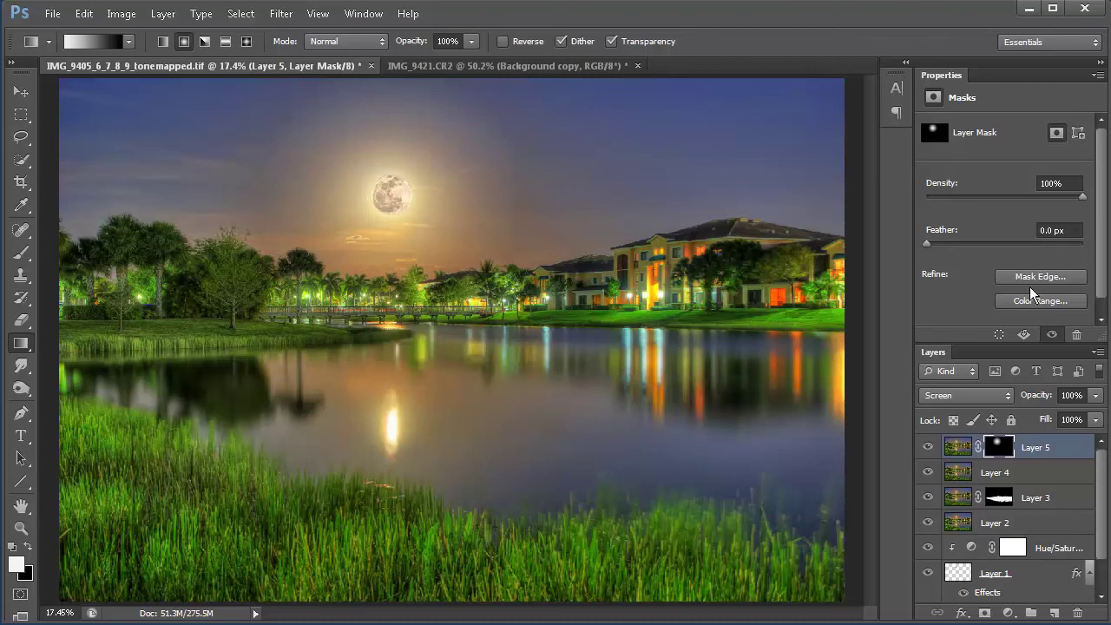
Compare the moon glow with Layer 5 hidden and shown, and lower that layer's opacity to 69%.
click(927, 446)
click(928, 447)
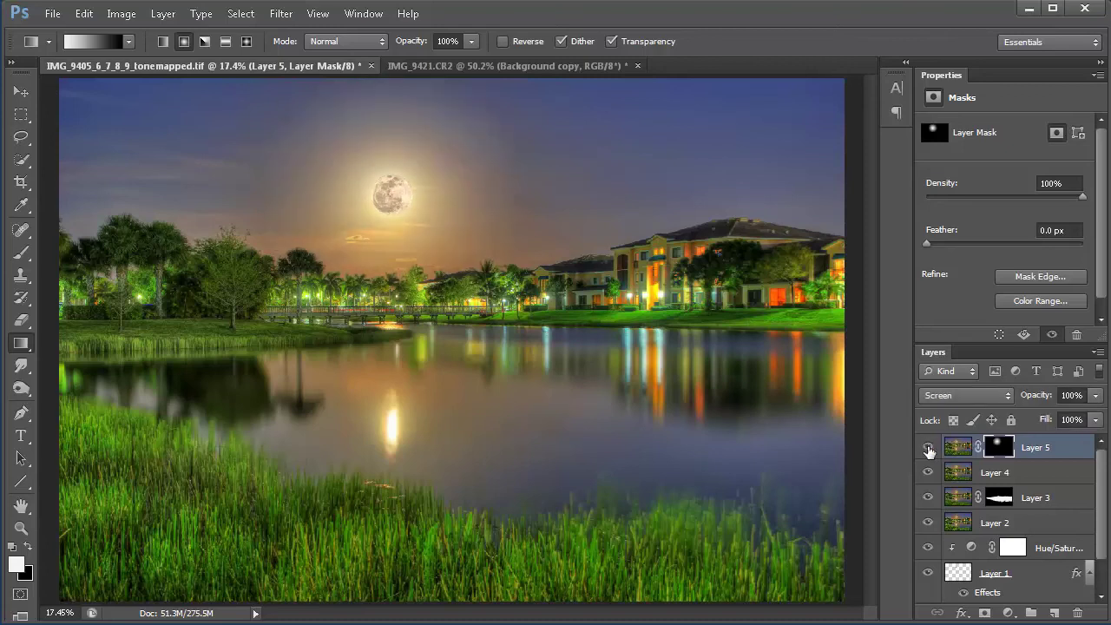
click(1097, 398)
drag(1097, 415, 1068, 426)
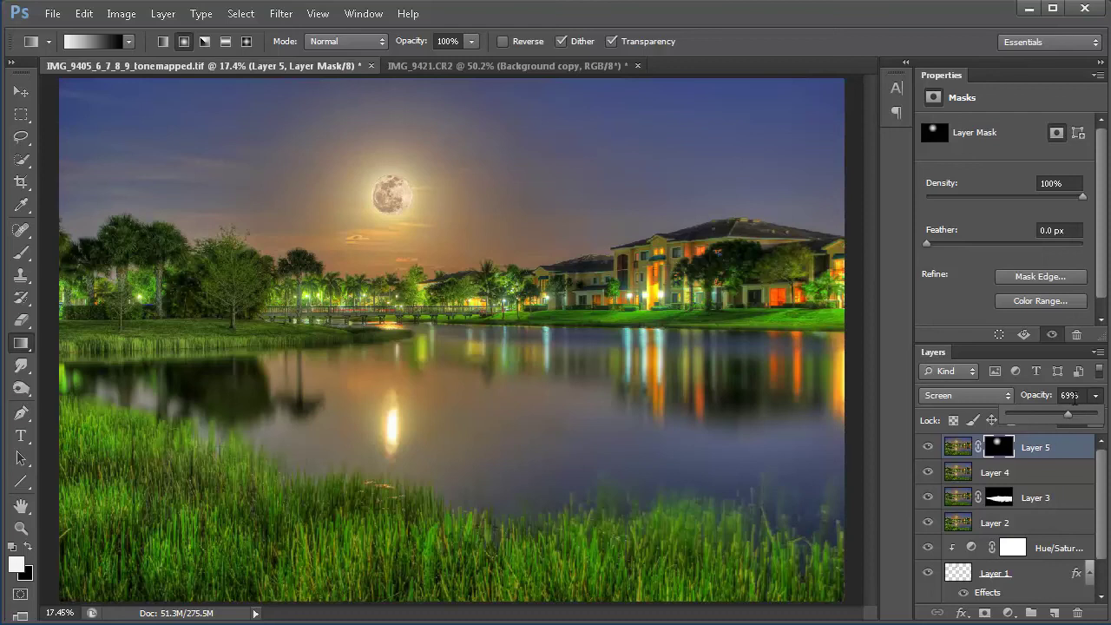
Stamp the visible layers into a new layer above Layer 5 and apply Topaz Lens Effects with Bokeh - SLR Lens, Canon 135mm f2.
click(955, 448)
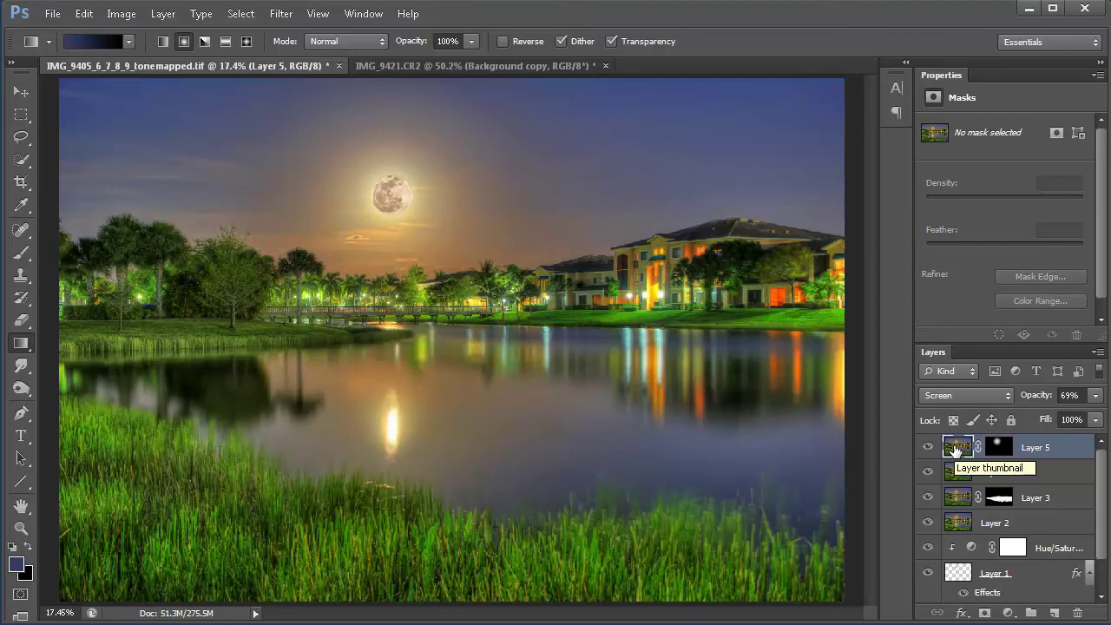
key(ctrl+shift+alt+e)
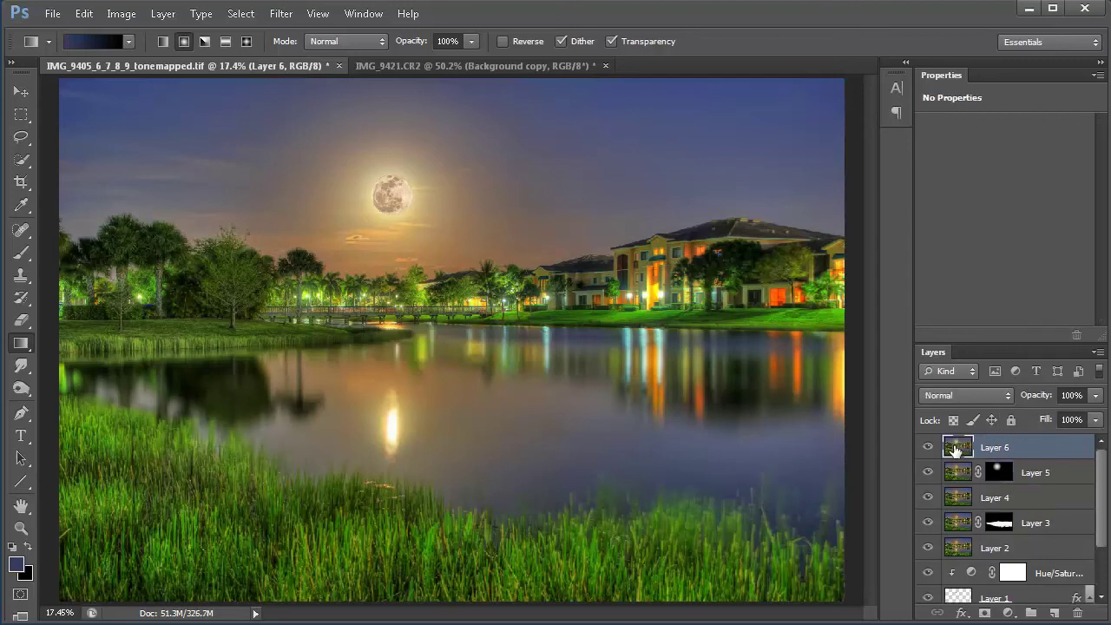
click(280, 13)
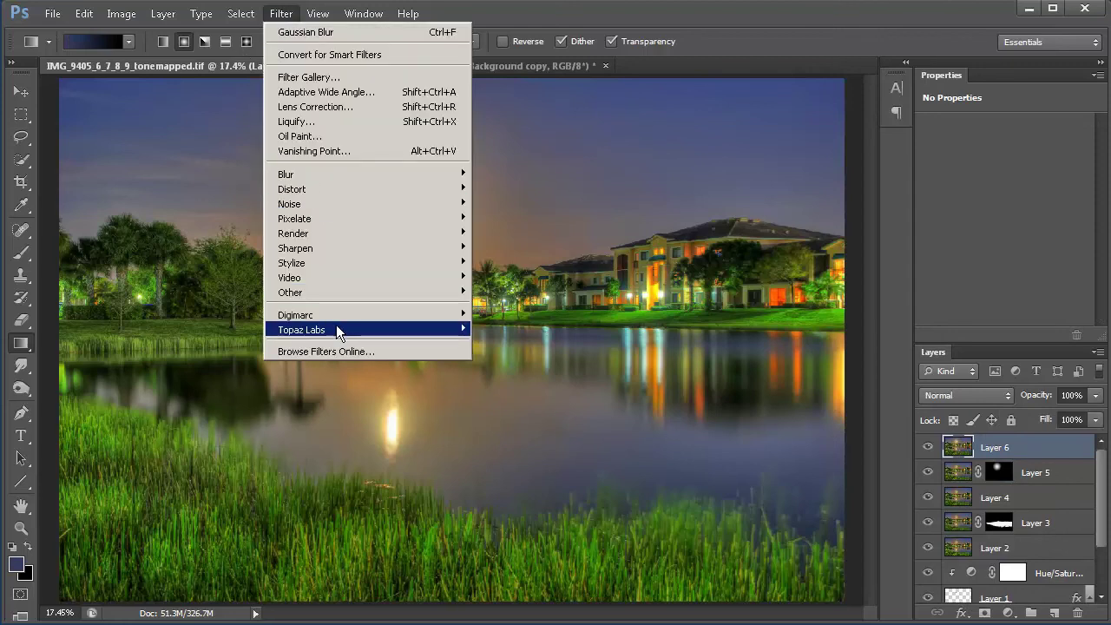
mouse_move(336, 324)
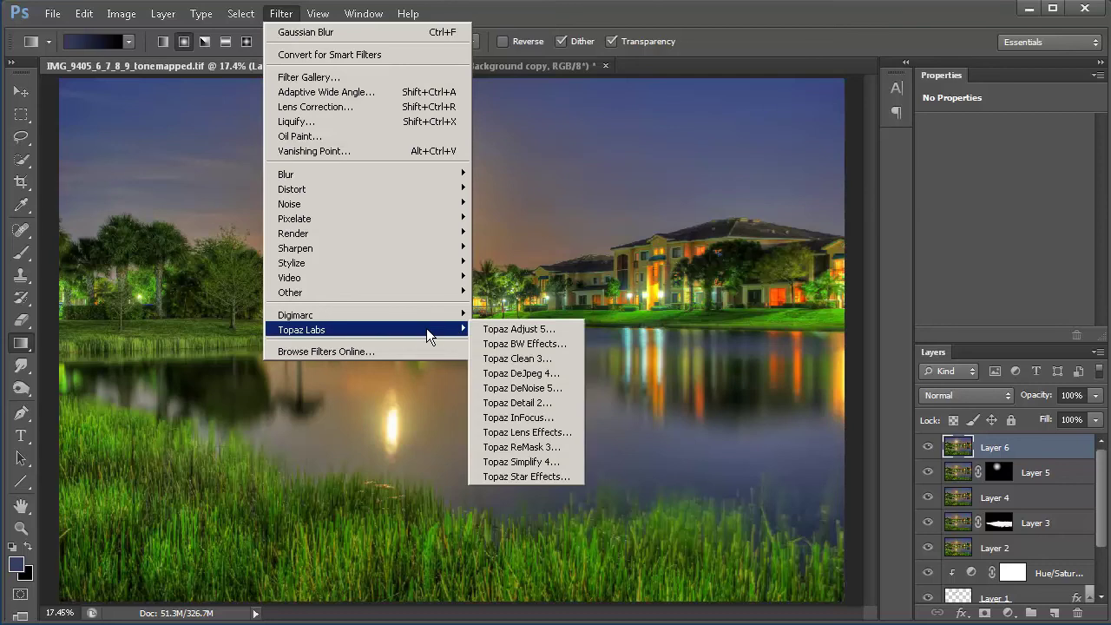
click(524, 432)
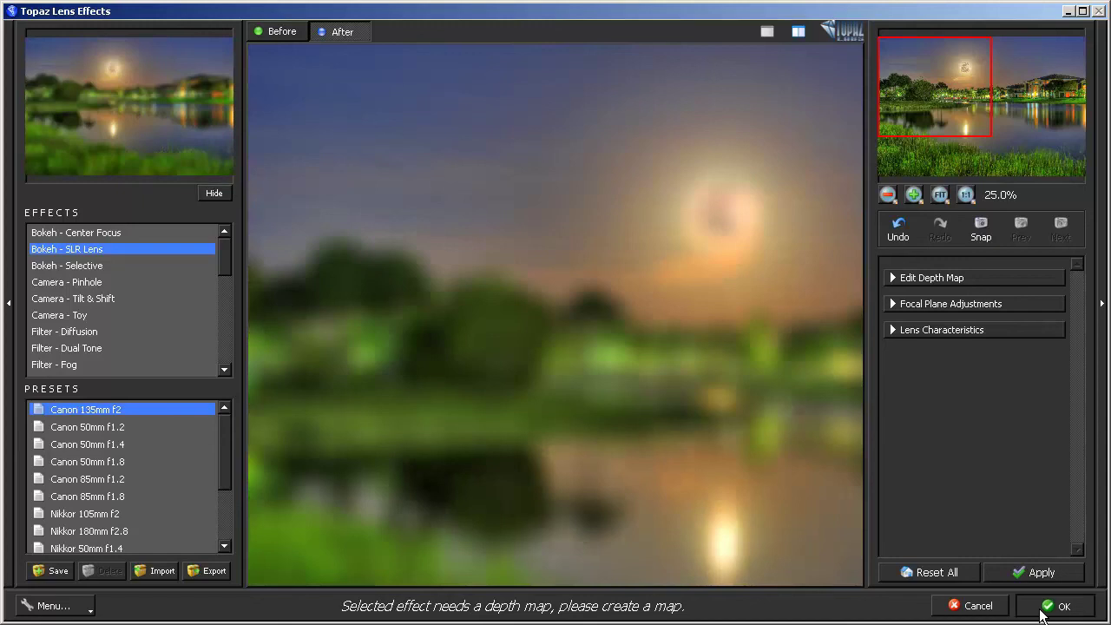
key(Return)
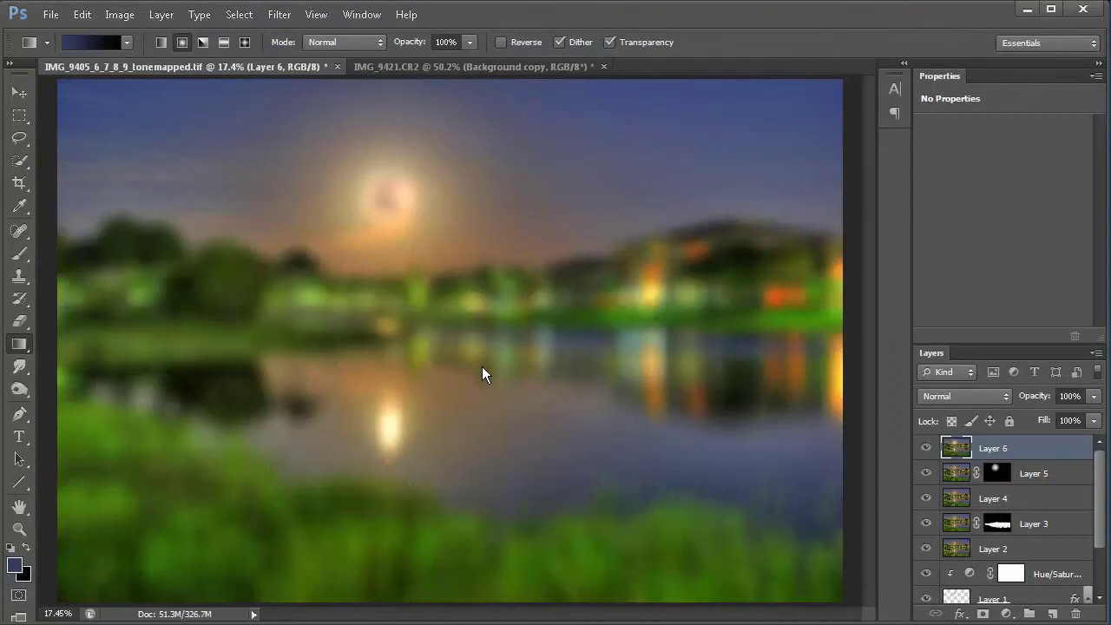
Set the blurred Layer 6 to the Soft Light blend mode at 70% opacity.
click(956, 394)
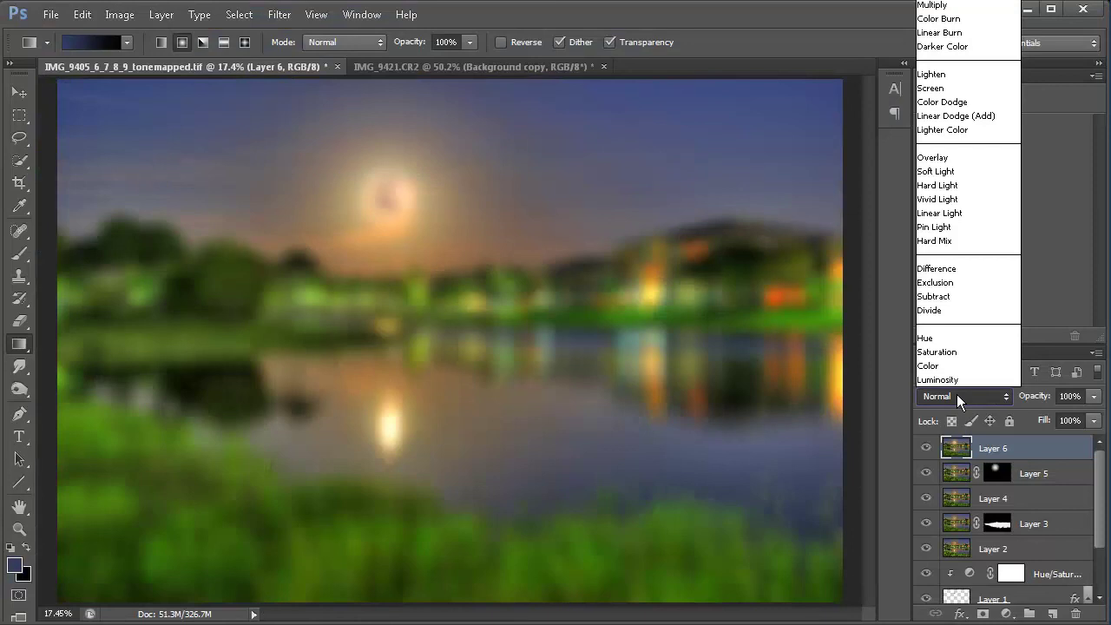
click(937, 171)
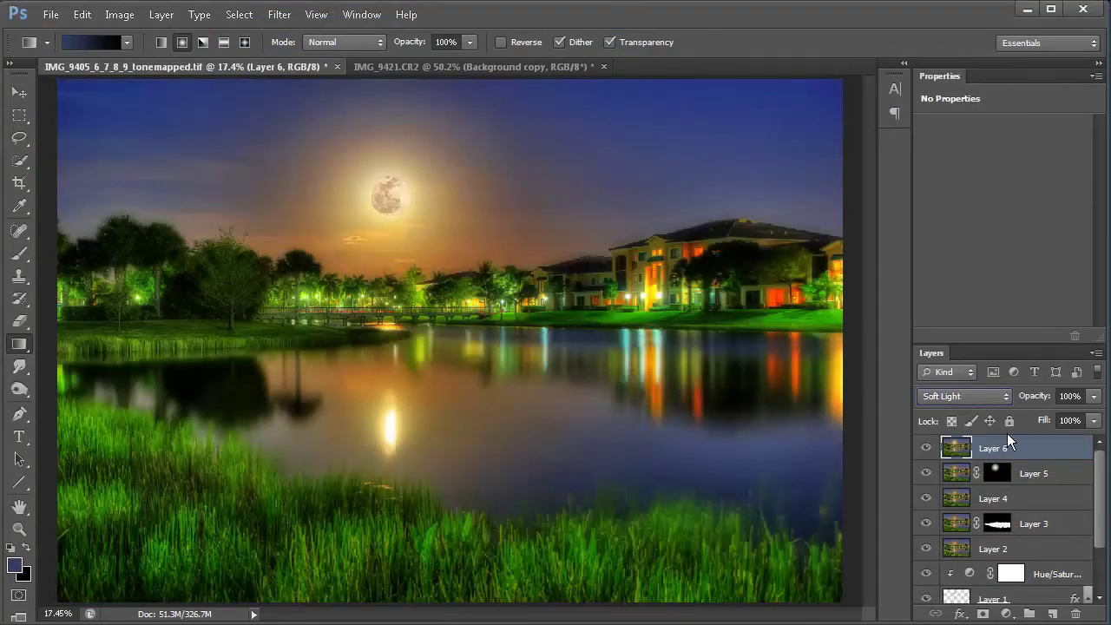
click(1093, 396)
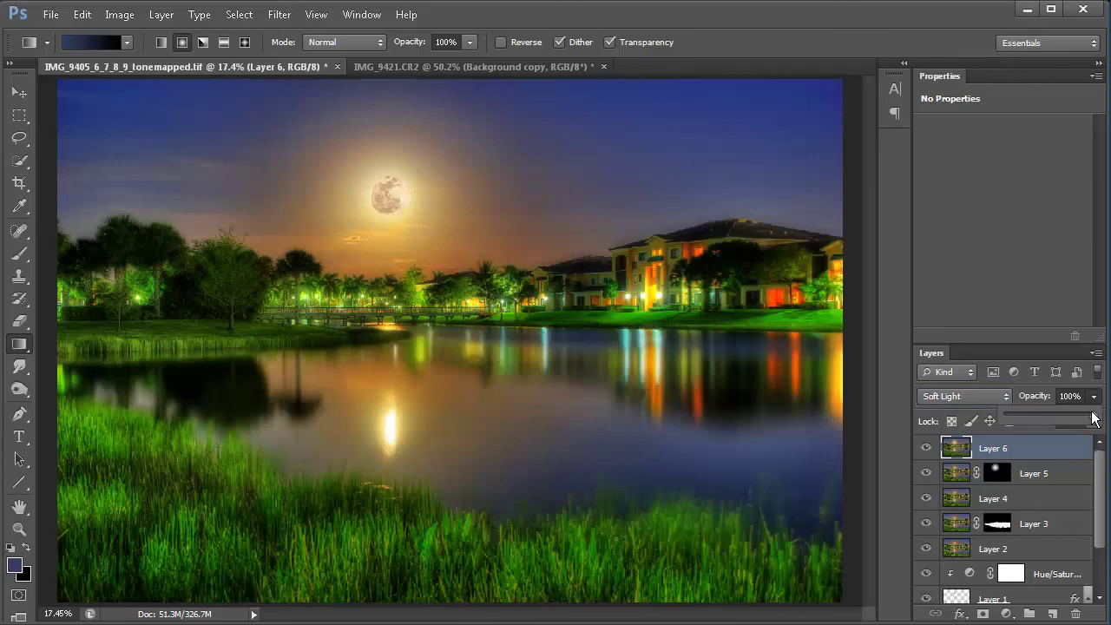
drag(1094, 420, 1060, 433)
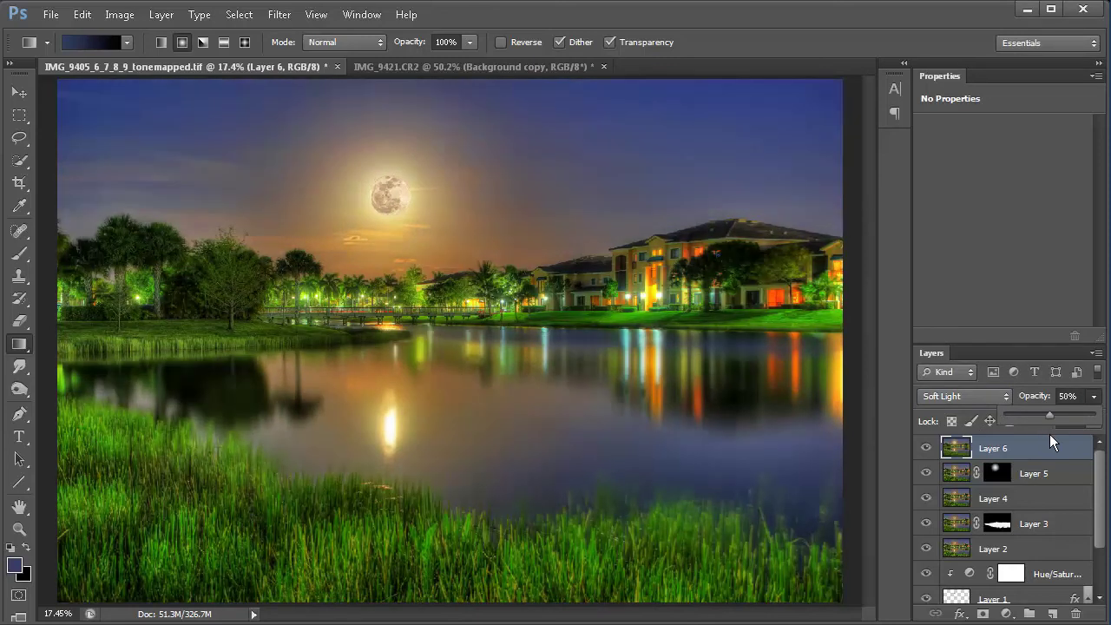
drag(1064, 439, 1062, 396)
text(70)
key(Return)
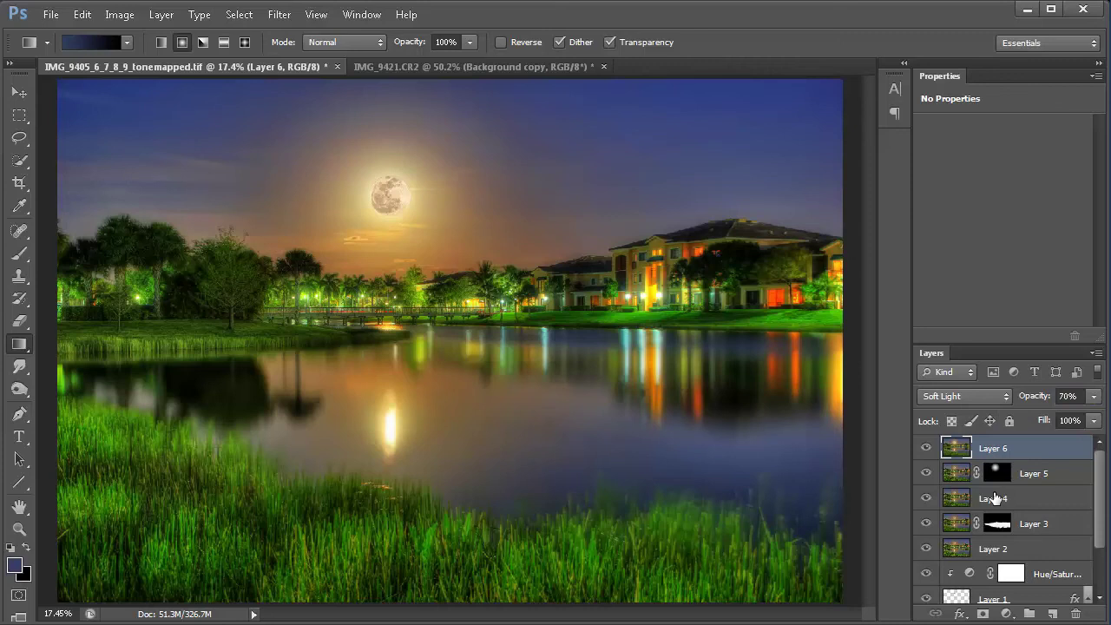
Stamp the visible layers into a new layer above Layer 6 and open the Shadows/Highlights adjustment for it.
key(ctrl+shift+alt+e)
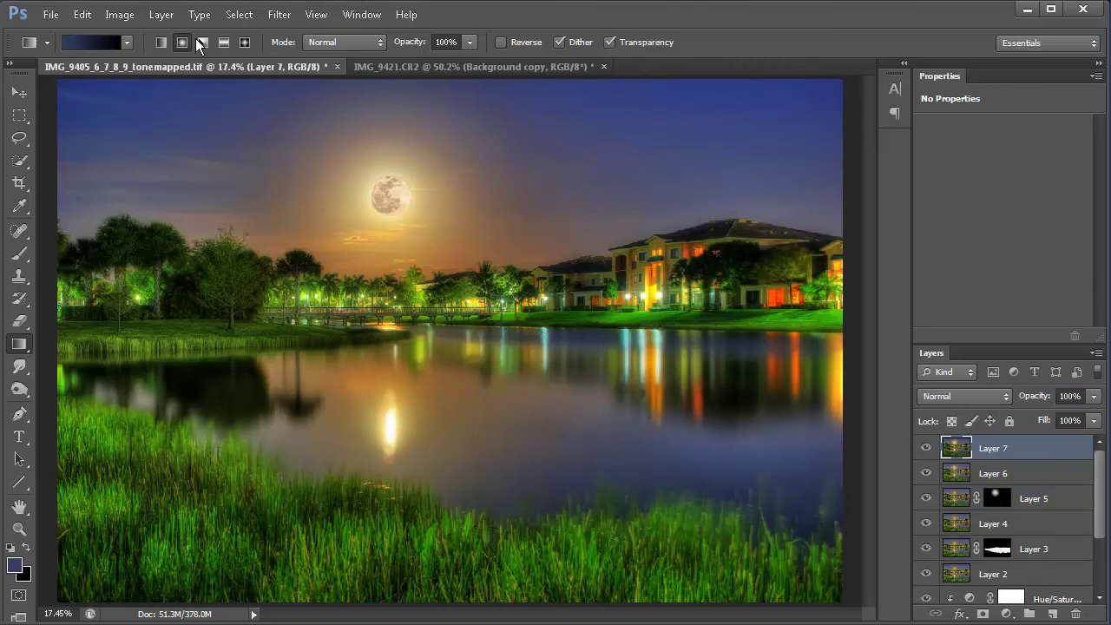
click(154, 19)
mouse_move(124, 19)
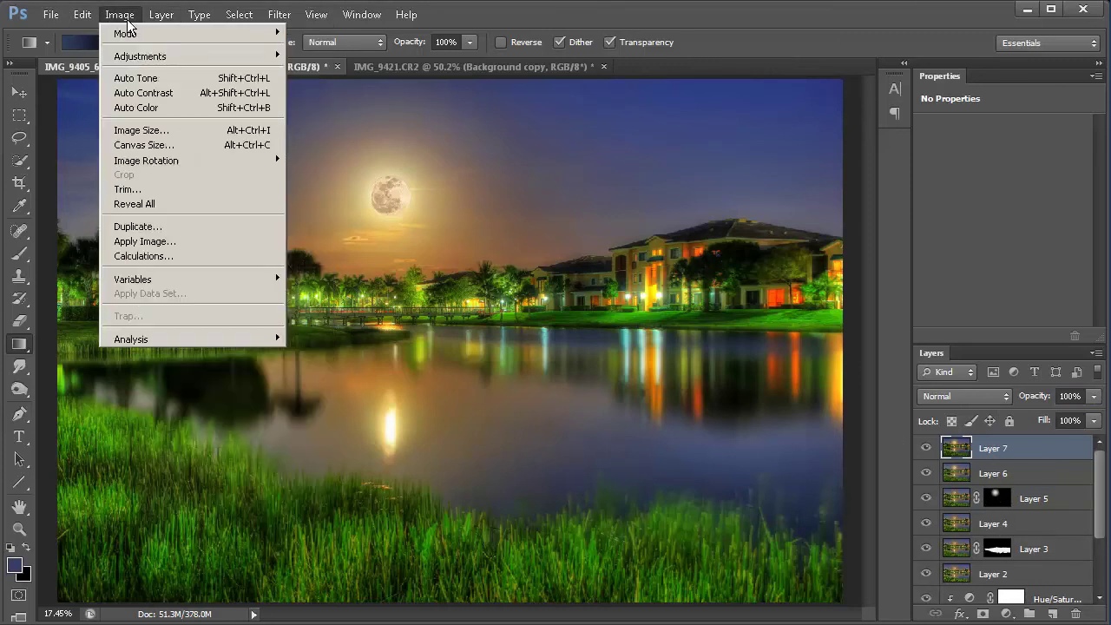
mouse_move(149, 56)
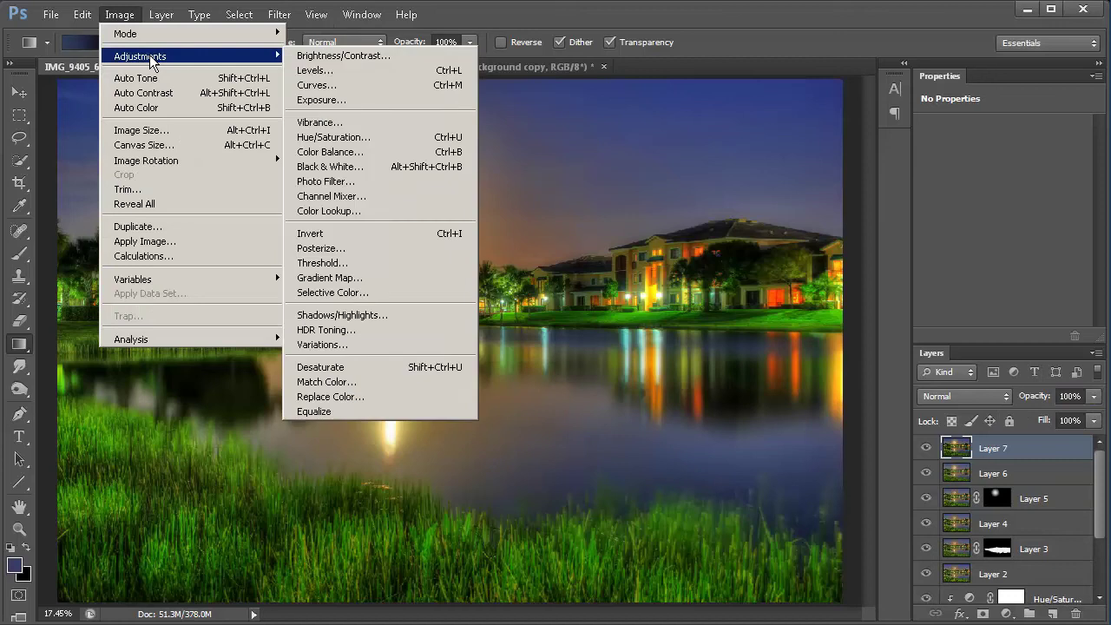
click(389, 317)
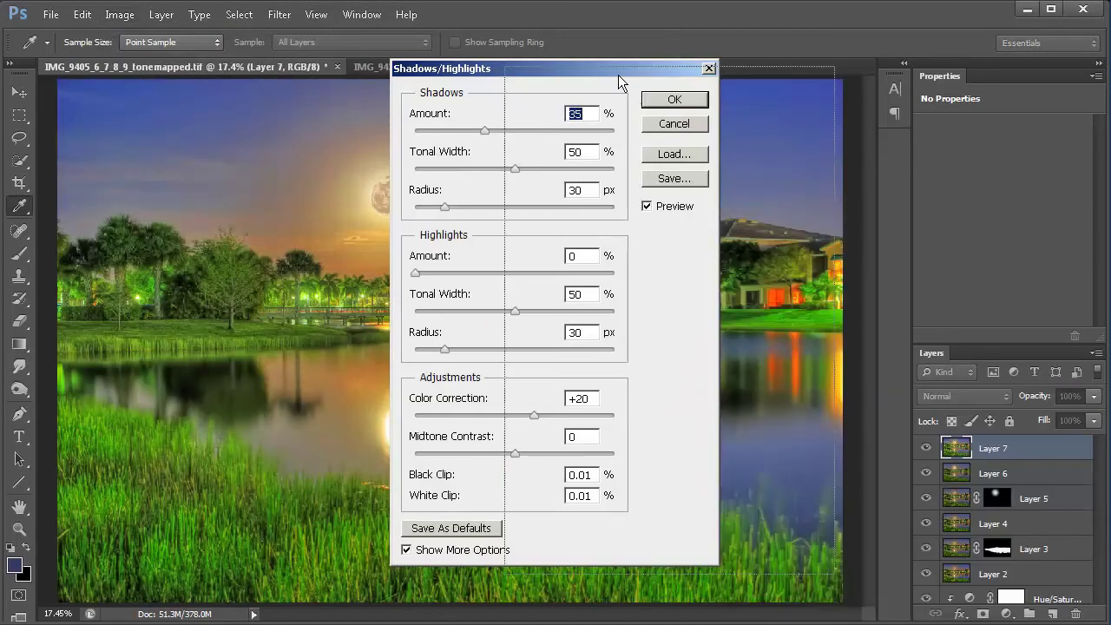
drag(590, 72, 705, 80)
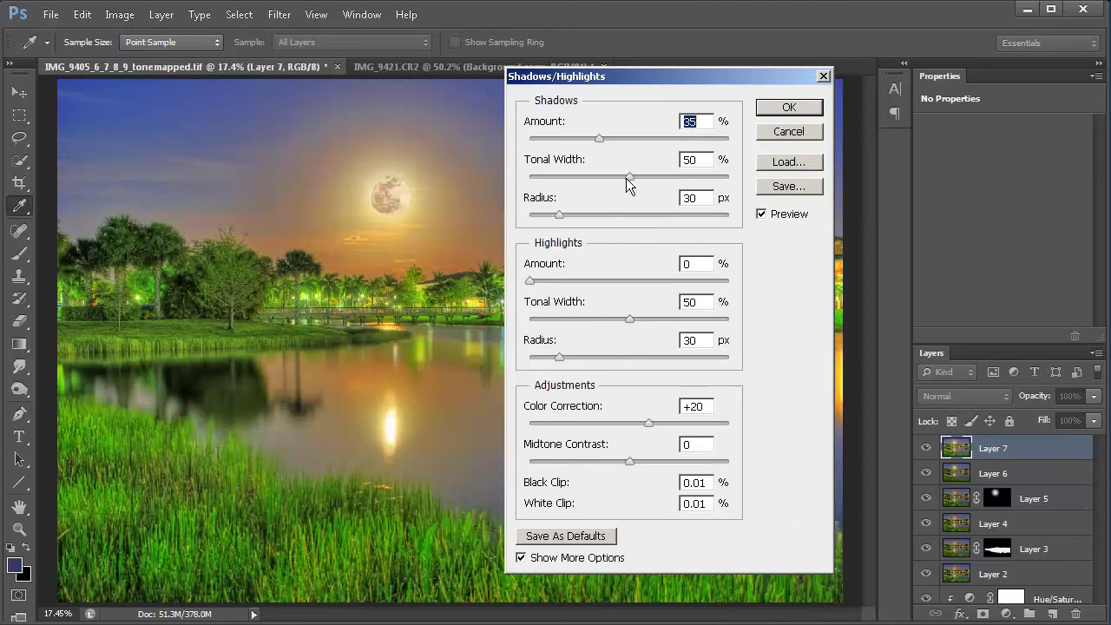
Set the shadows' tonal width to 19%, fine-tune their amount, apply Shadows/Highlights, and compare with Layer 7 hidden and shown.
drag(627, 176, 561, 175)
click(596, 141)
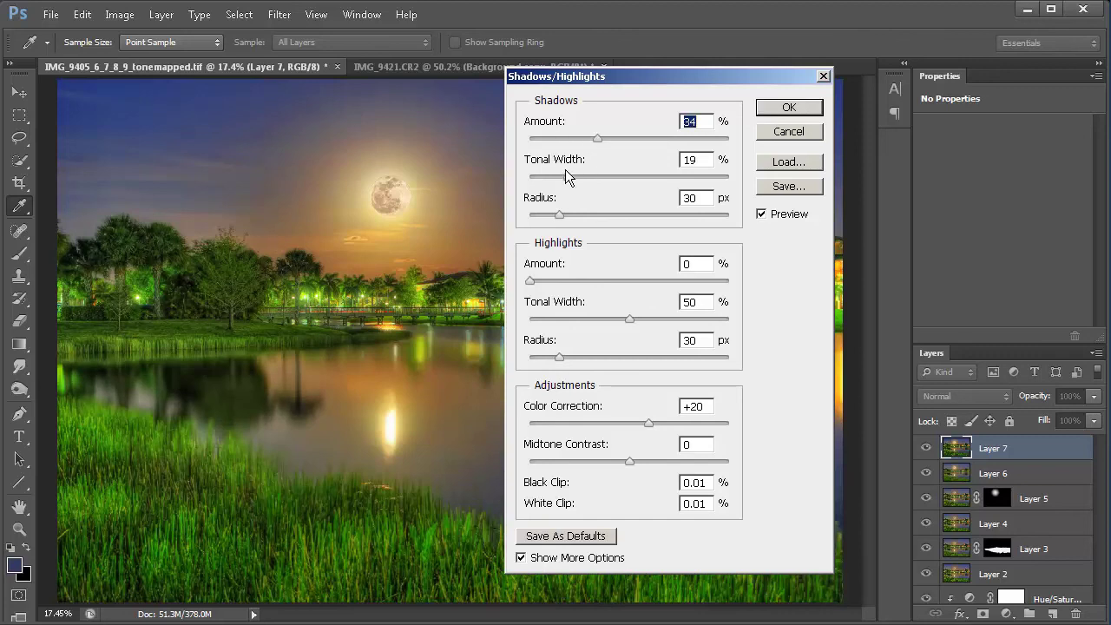
drag(614, 138, 603, 142)
key(Up)
key(Up)
key(Up)
click(776, 113)
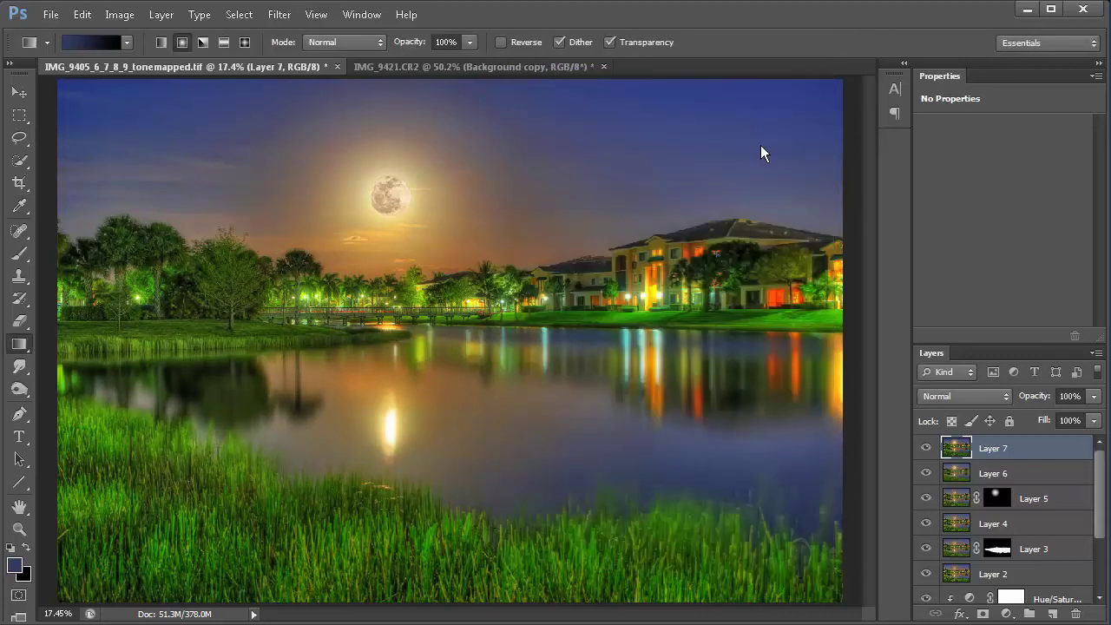
click(925, 448)
click(923, 449)
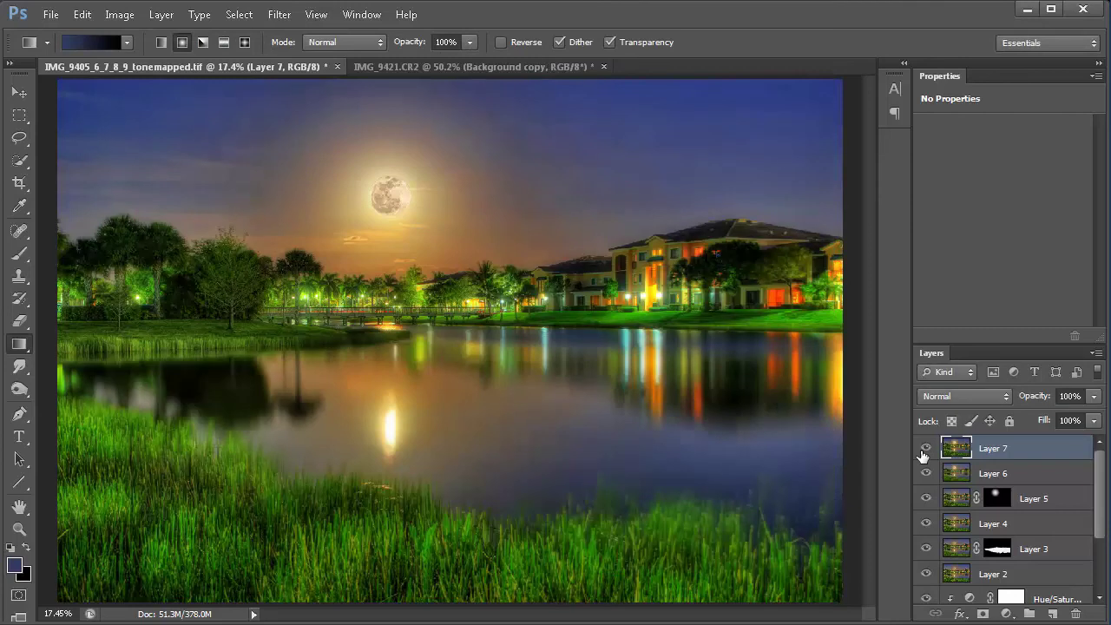
Add a black mask to Layer 7 and paint it white over the trees on the left bank with a size 500 Brush.
click(982, 614)
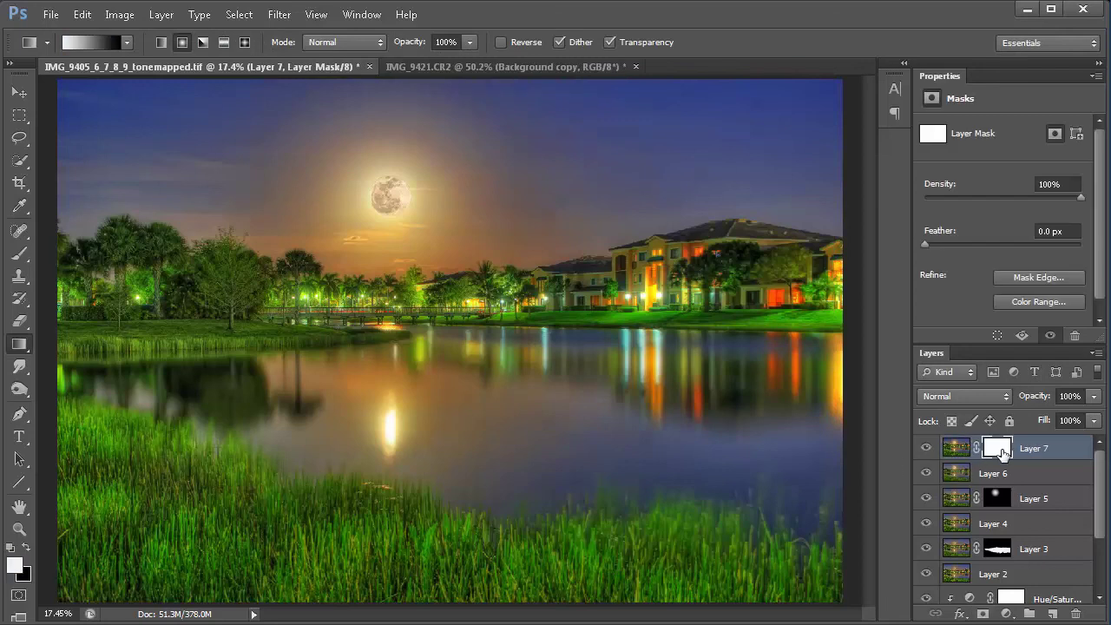
key(ctrl+i)
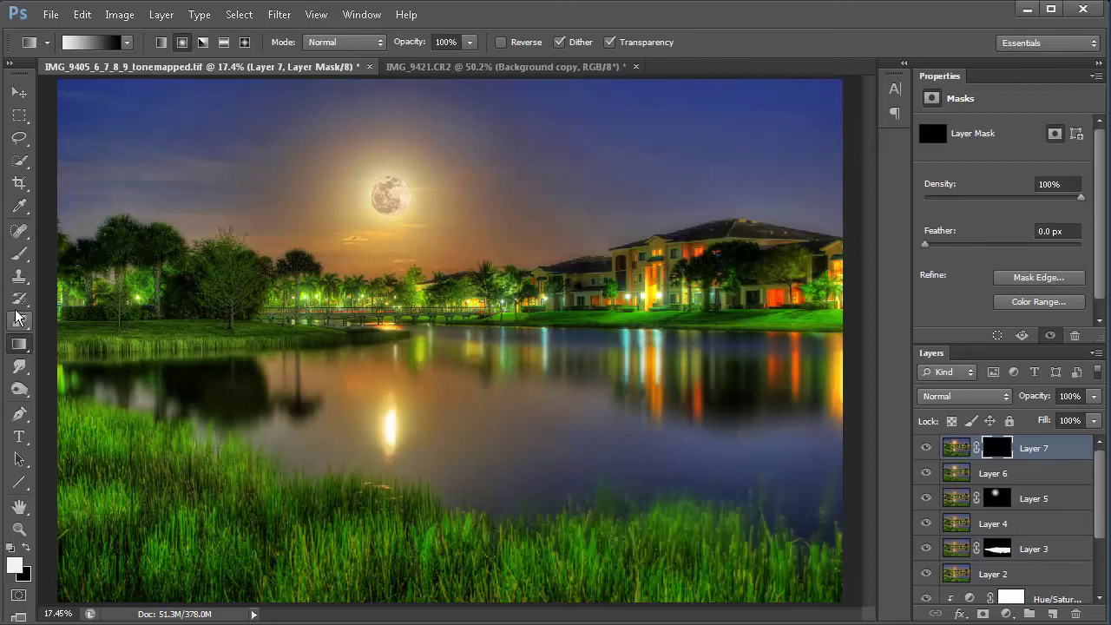
click(19, 253)
key(bracketright)
key(bracketright)
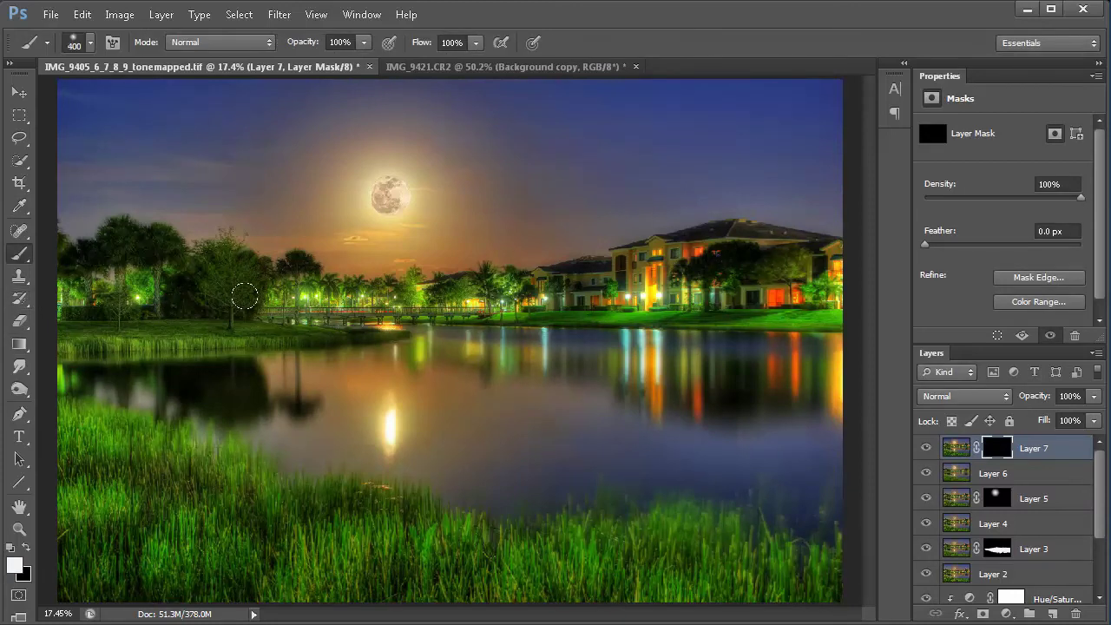
drag(273, 294, 78, 279)
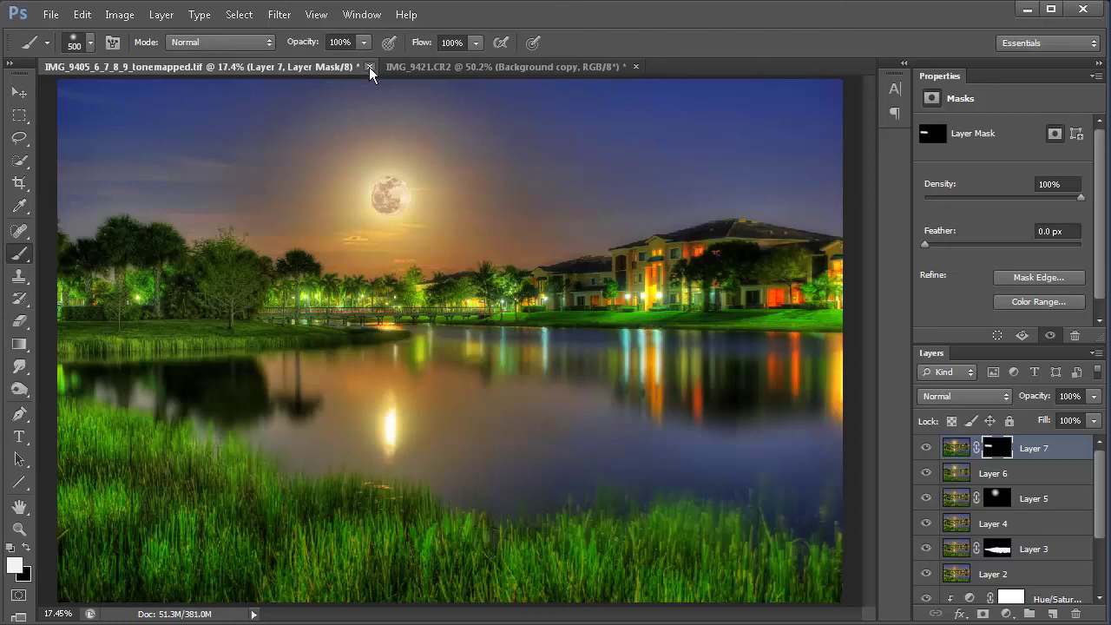
Paint Layer 7's mask white across the far-shore trees and buildings with a smaller Brush at 50% opacity, and compare with the layer hidden and shown.
key(Return)
text(50)
key(Return)
key(bracketleft)
key(bracketleft)
key(bracketleft)
mouse_move(288, 311)
mouse_down()
mouse_move(516, 299)
mouse_move(588, 322)
mouse_move(432, 301)
mouse_move(545, 291)
mouse_move(615, 278)
mouse_move(517, 285)
mouse_move(687, 254)
mouse_move(617, 265)
mouse_move(654, 251)
mouse_move(750, 241)
mouse_move(677, 266)
mouse_move(791, 311)
mouse_move(640, 303)
mouse_move(733, 241)
mouse_move(715, 303)
mouse_up()
key(bracketright)
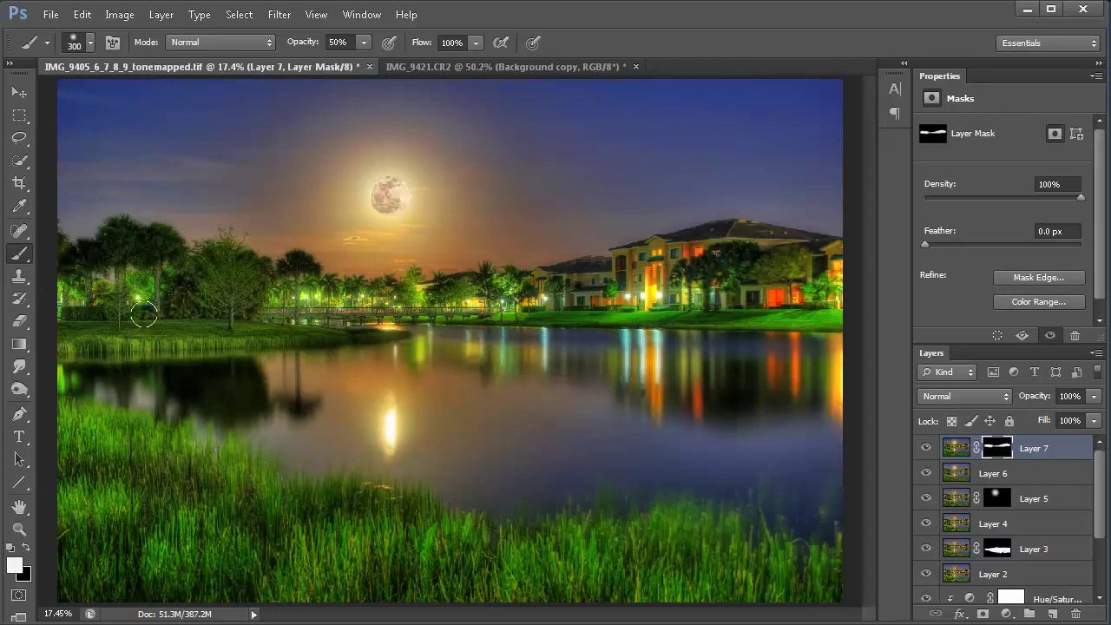
click(923, 448)
click(924, 448)
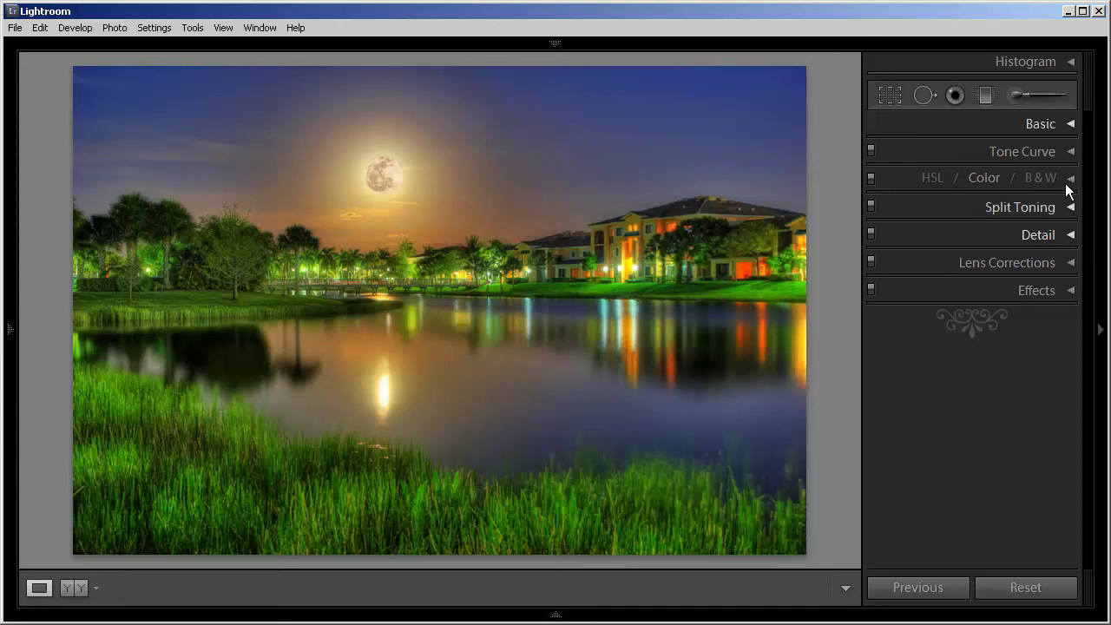
Switch to Lightroom and set the lake image's white balance to Temp -11 and Tint +16.
click(1070, 124)
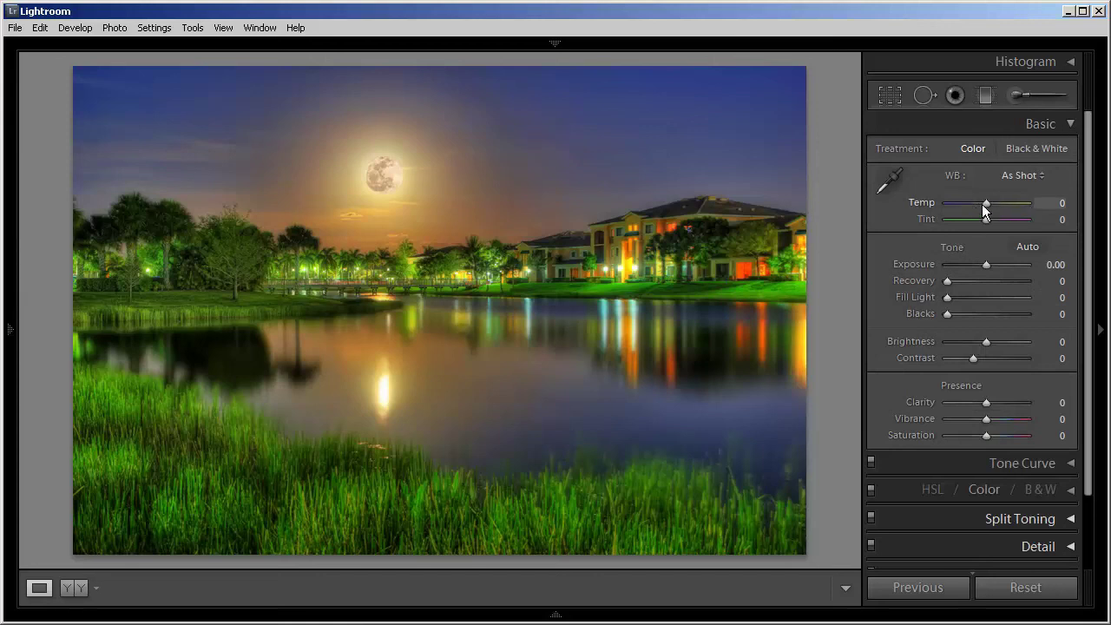
drag(984, 202, 991, 229)
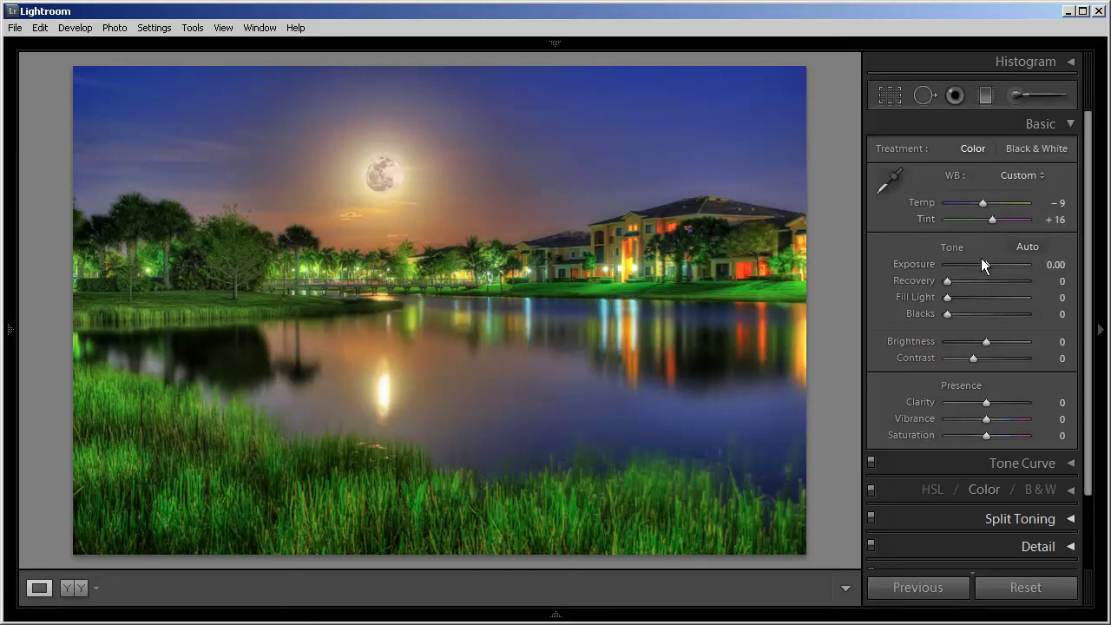
drag(988, 221, 992, 224)
key(Down)
key(Down)
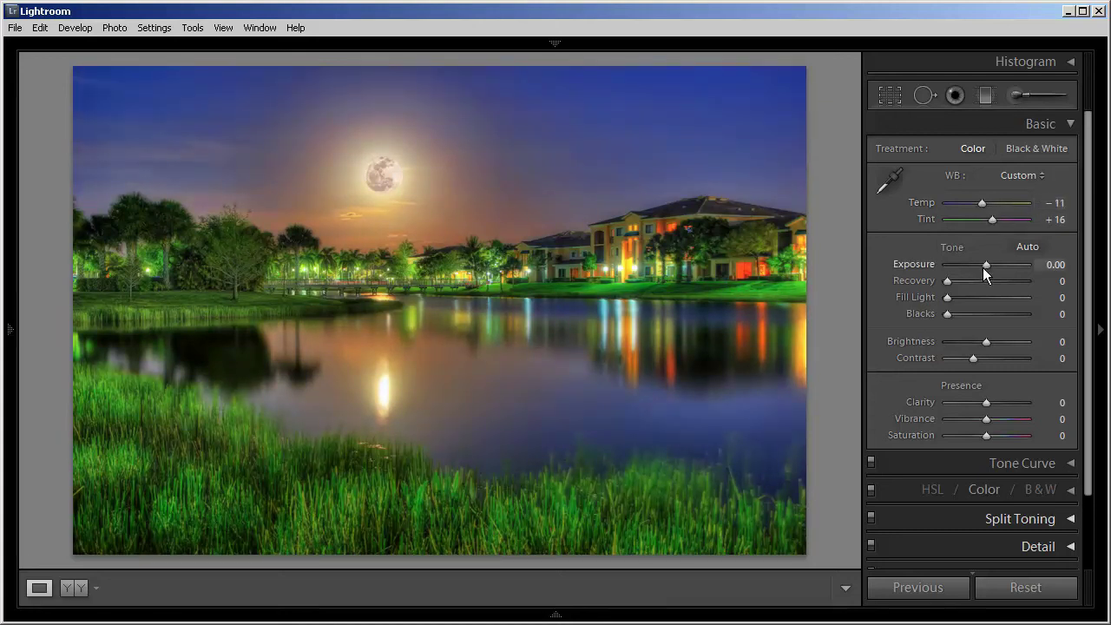
Adjust the basic tones to Exposure +0.09, Recovery 28, Fill Light 2 and Contrast +23.
drag(984, 266, 986, 273)
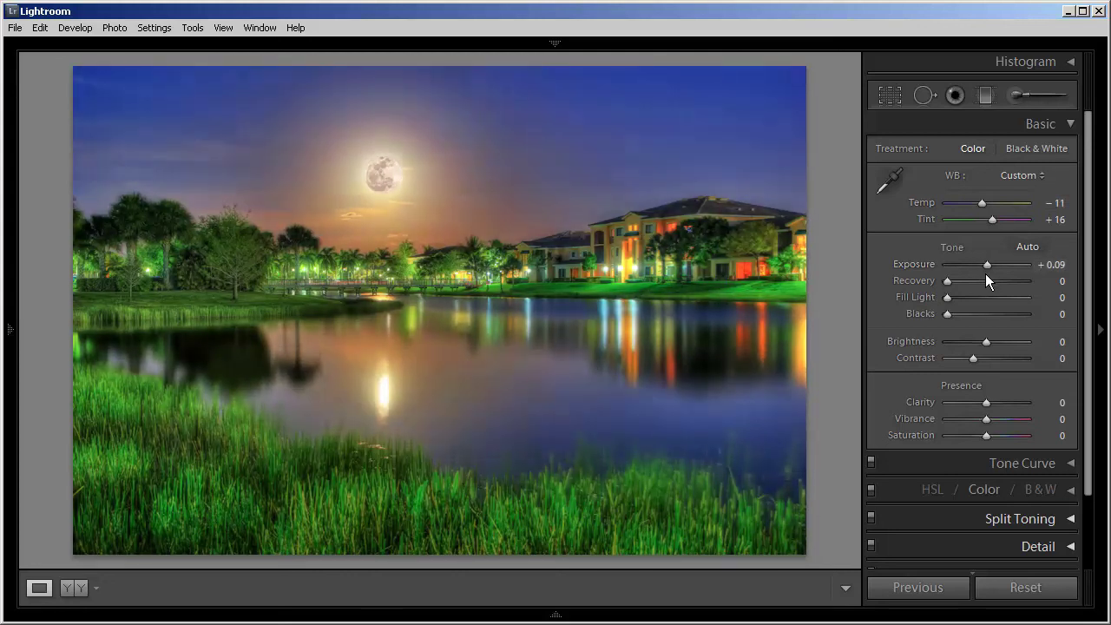
mouse_move(948, 283)
mouse_down()
mouse_move(985, 287)
mouse_move(956, 286)
mouse_move(981, 291)
mouse_move(947, 303)
mouse_up()
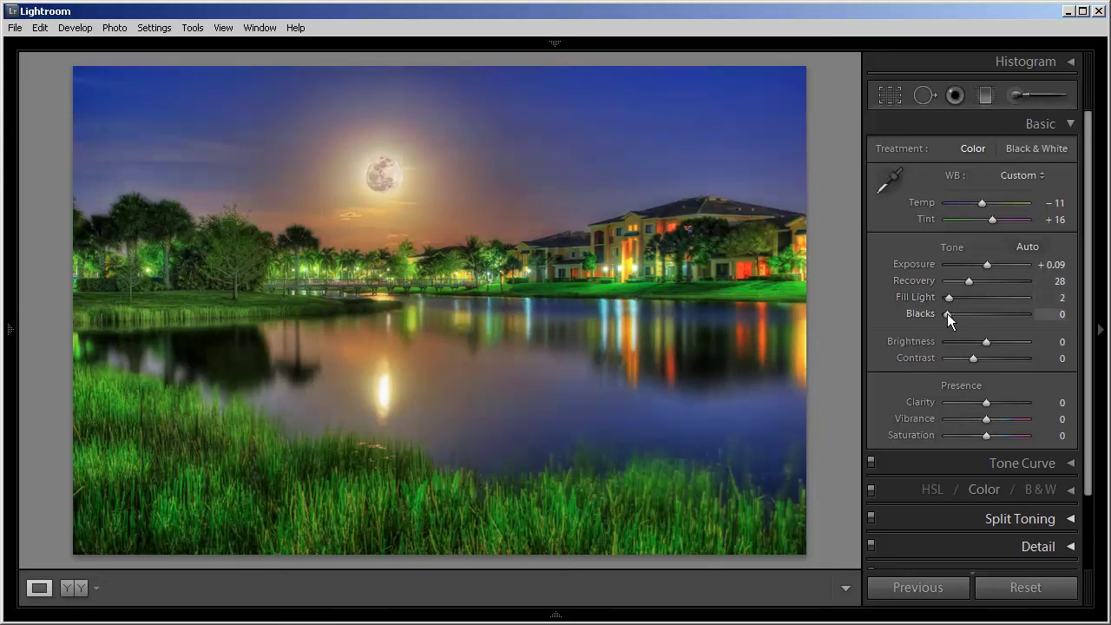
drag(946, 313, 947, 315)
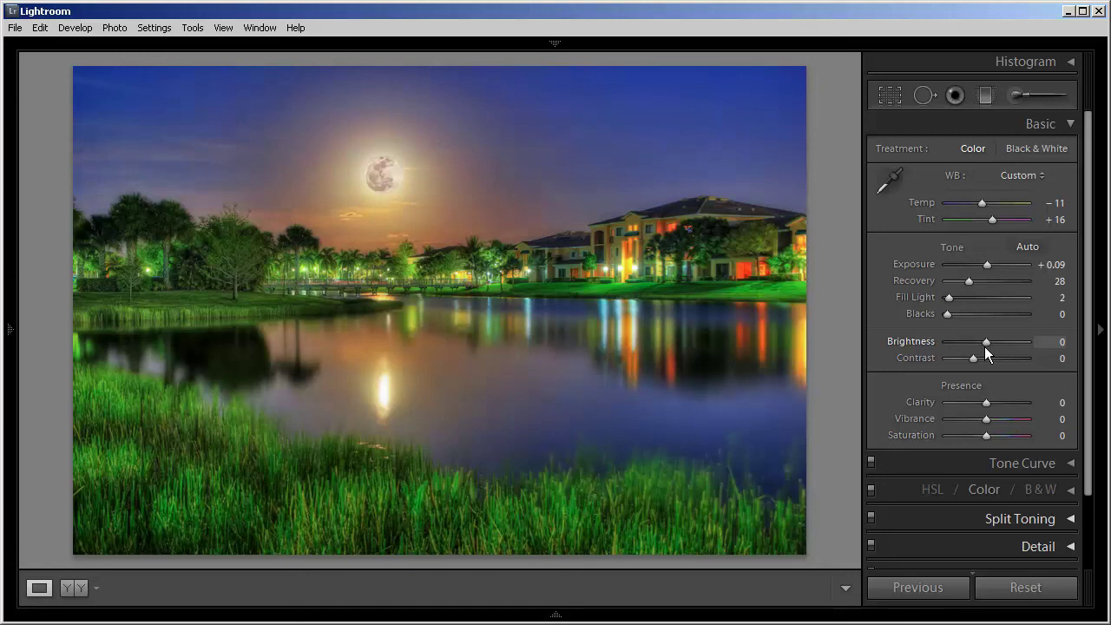
drag(972, 359, 984, 362)
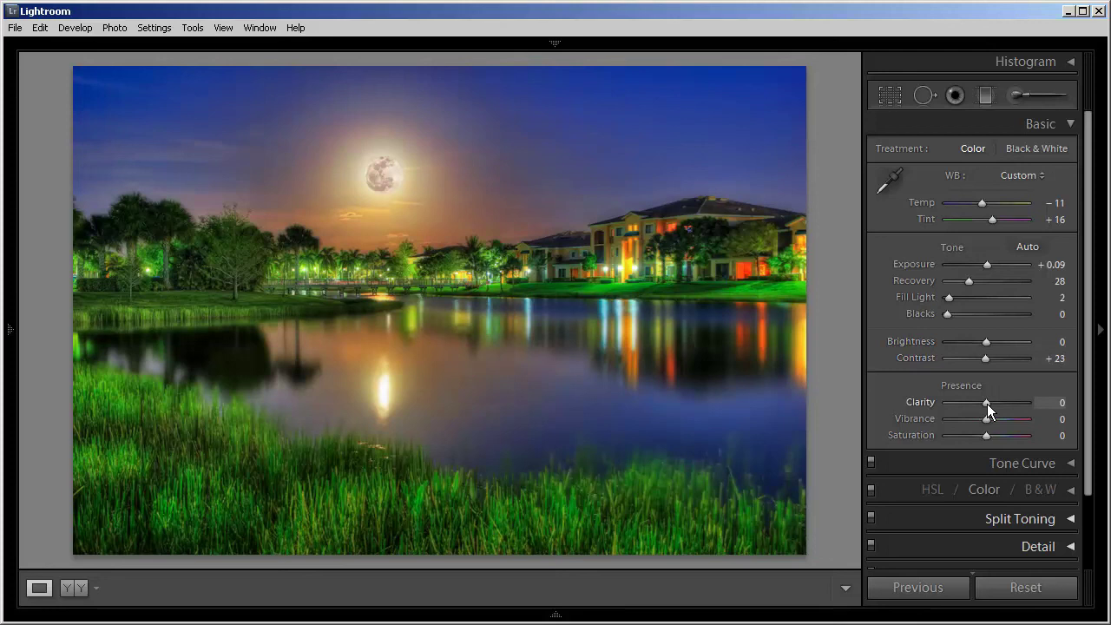
Set both Clarity and Vibrance to +16 in the basic adjustments.
drag(990, 405, 992, 407)
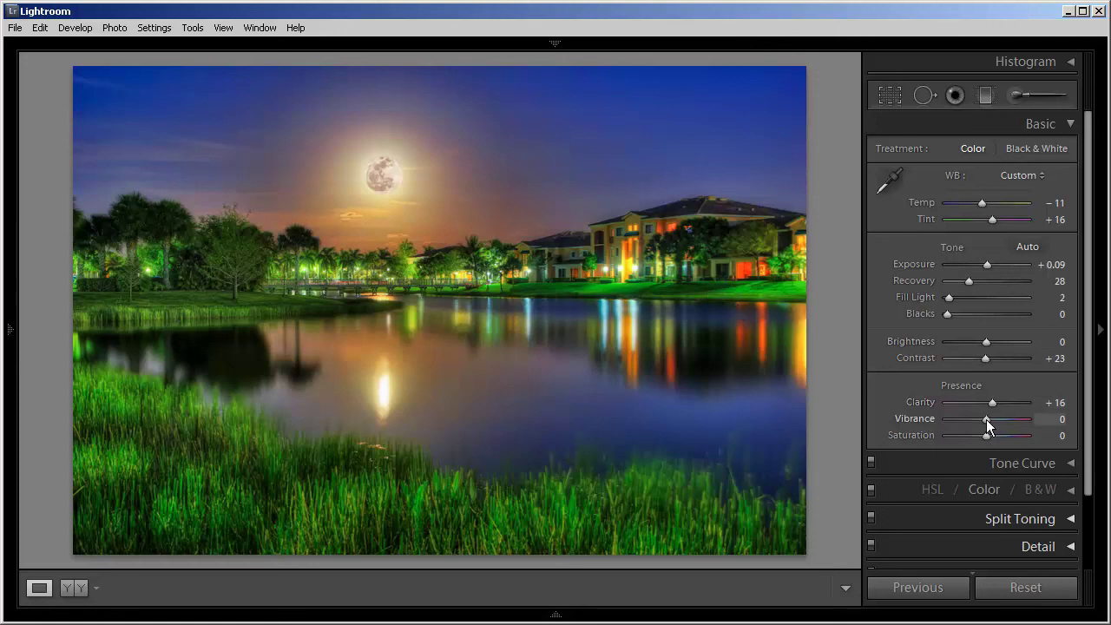
drag(986, 419, 991, 427)
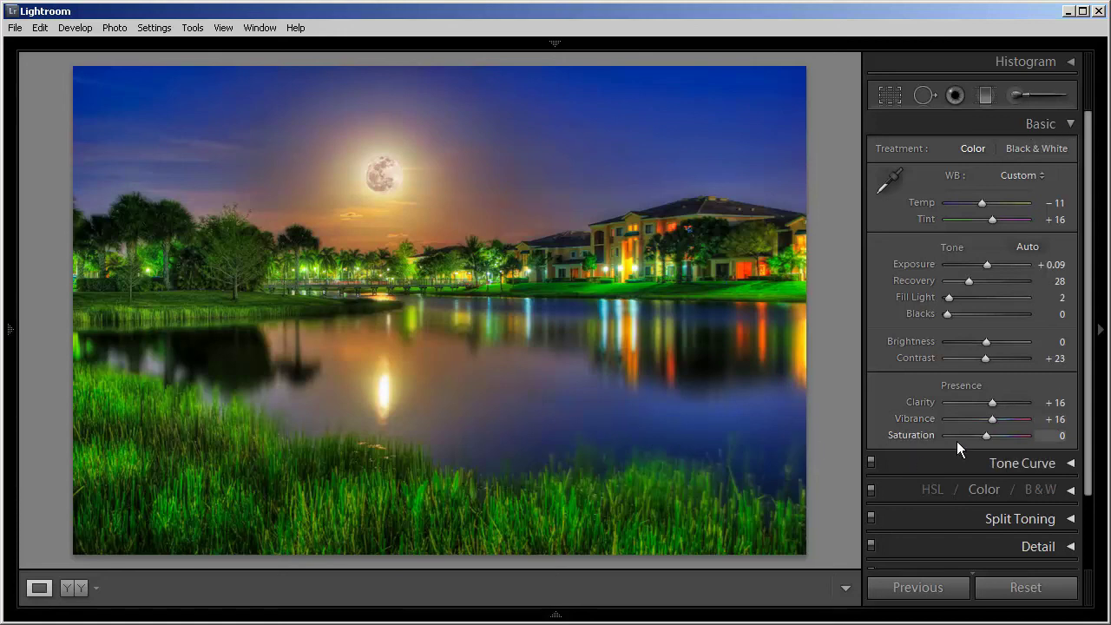
click(1071, 126)
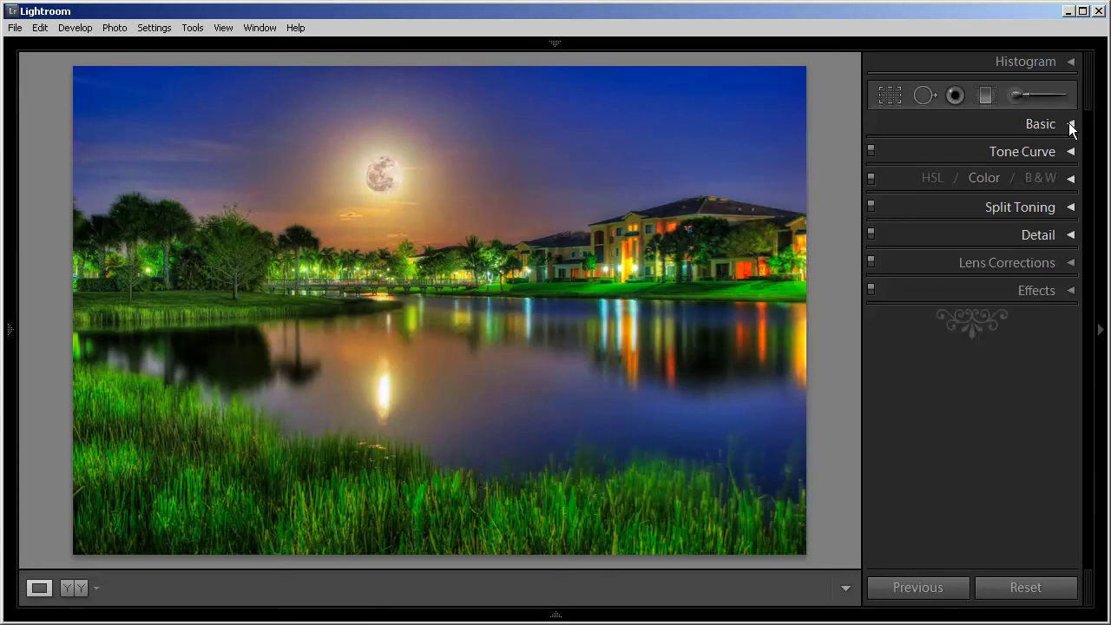
Set the tone curve regions to Highlights +2, Lights +10 and Darks +2.
click(1071, 151)
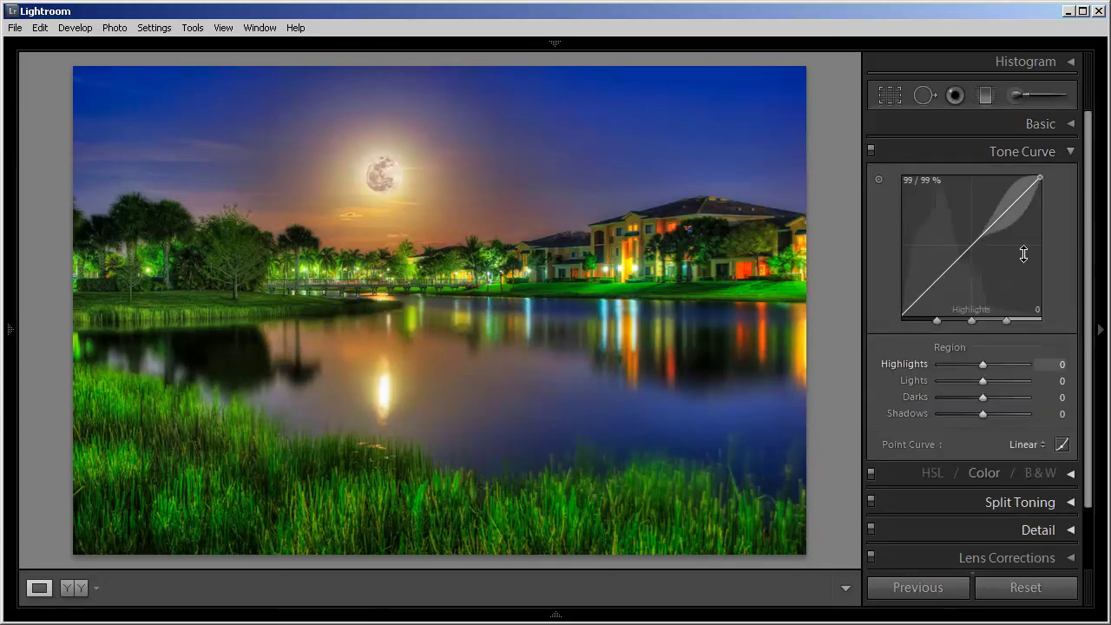
mouse_move(981, 363)
mouse_down()
mouse_move(971, 364)
mouse_move(989, 375)
mouse_move(978, 376)
mouse_move(981, 421)
mouse_up()
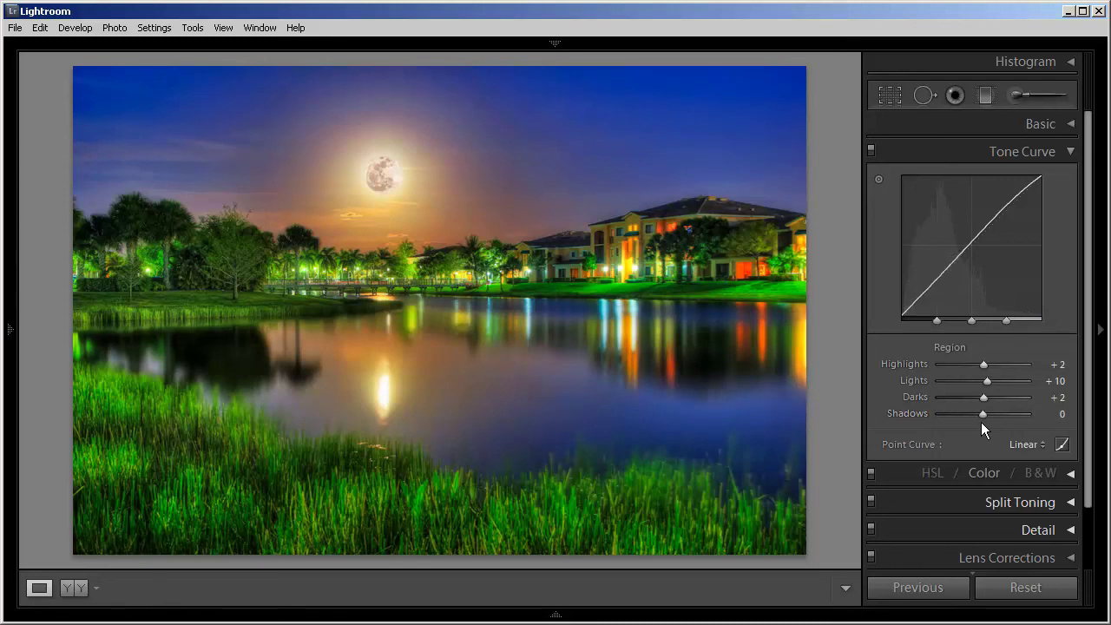
click(1072, 154)
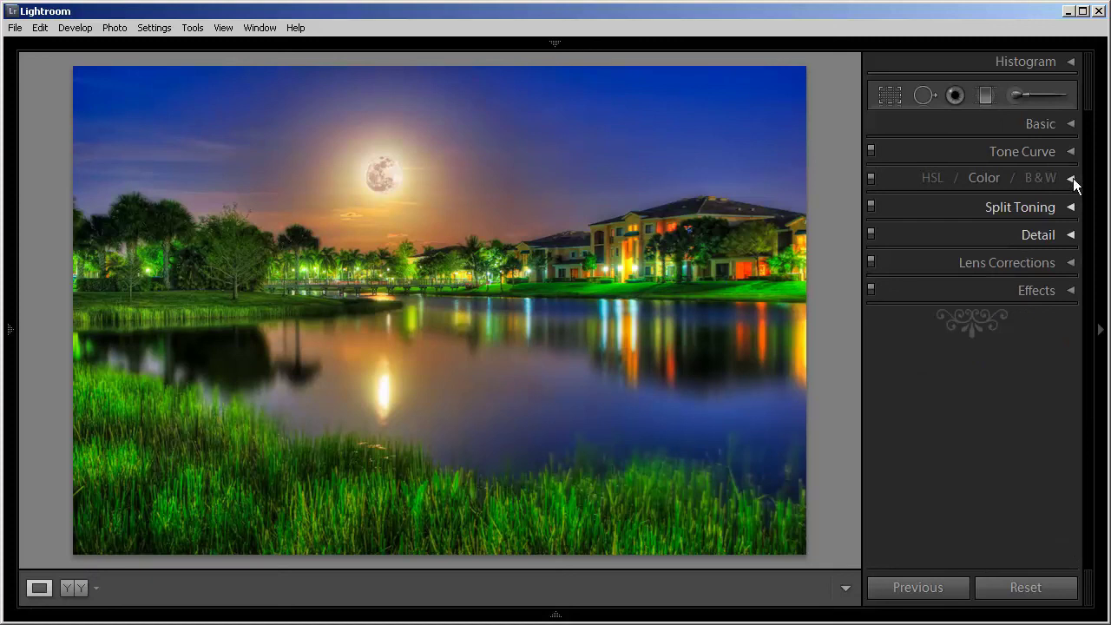
Darken the blues in the HSL adjustments by setting their luminance to -23.
click(1071, 179)
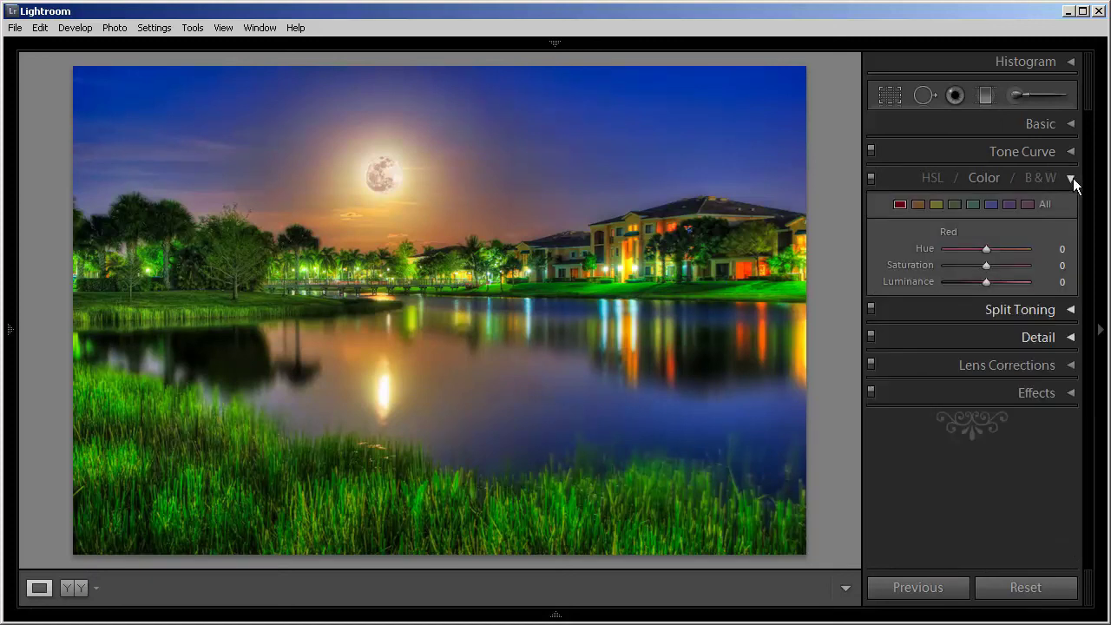
click(941, 180)
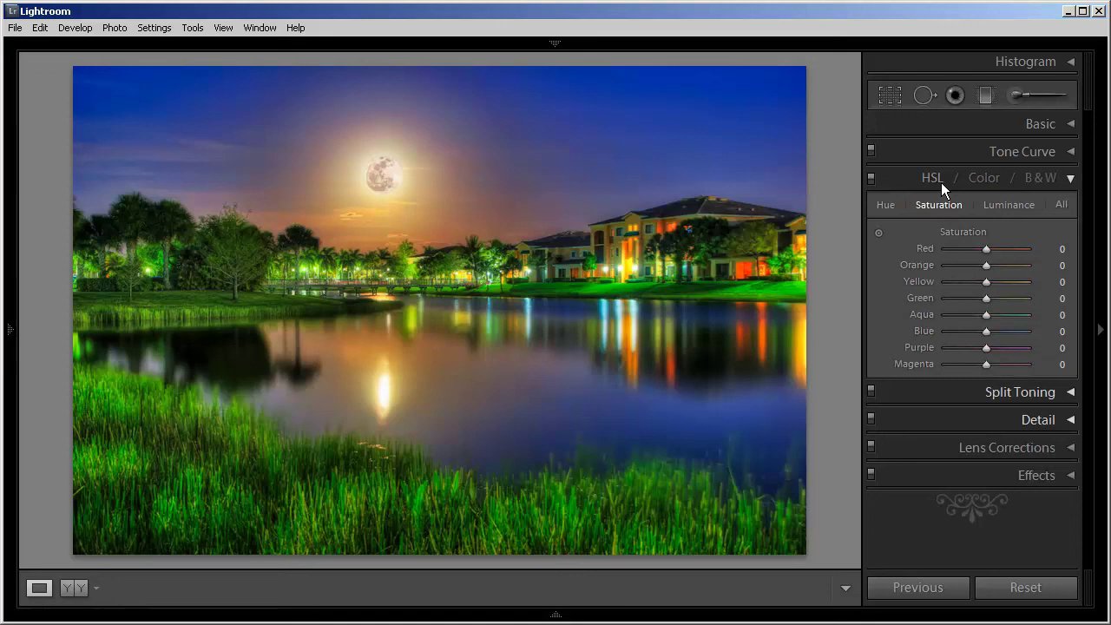
click(993, 205)
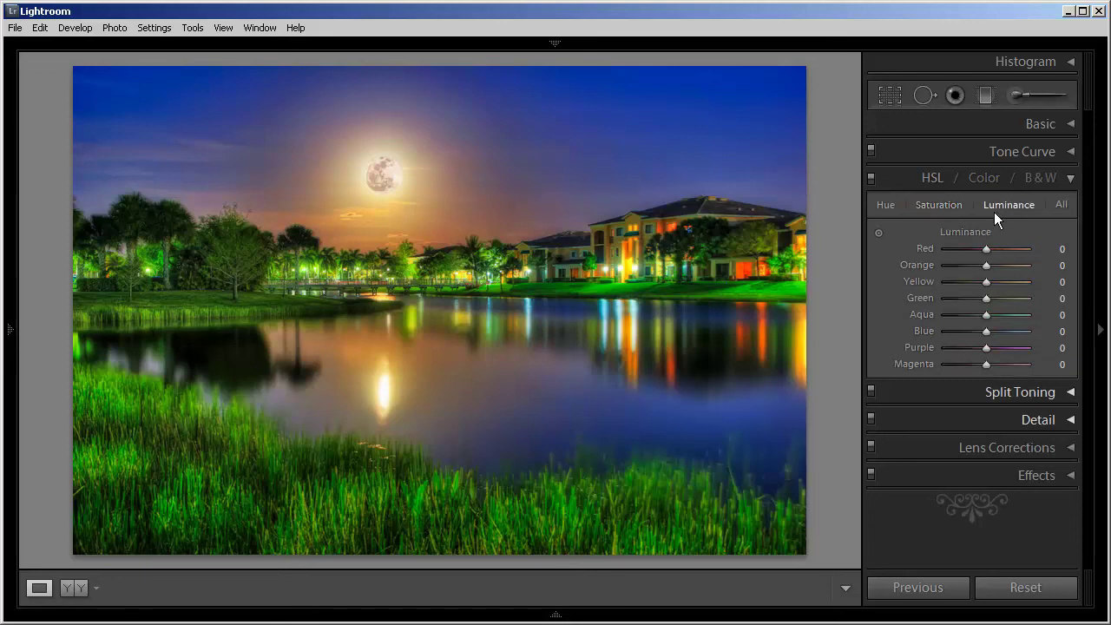
drag(983, 331, 976, 334)
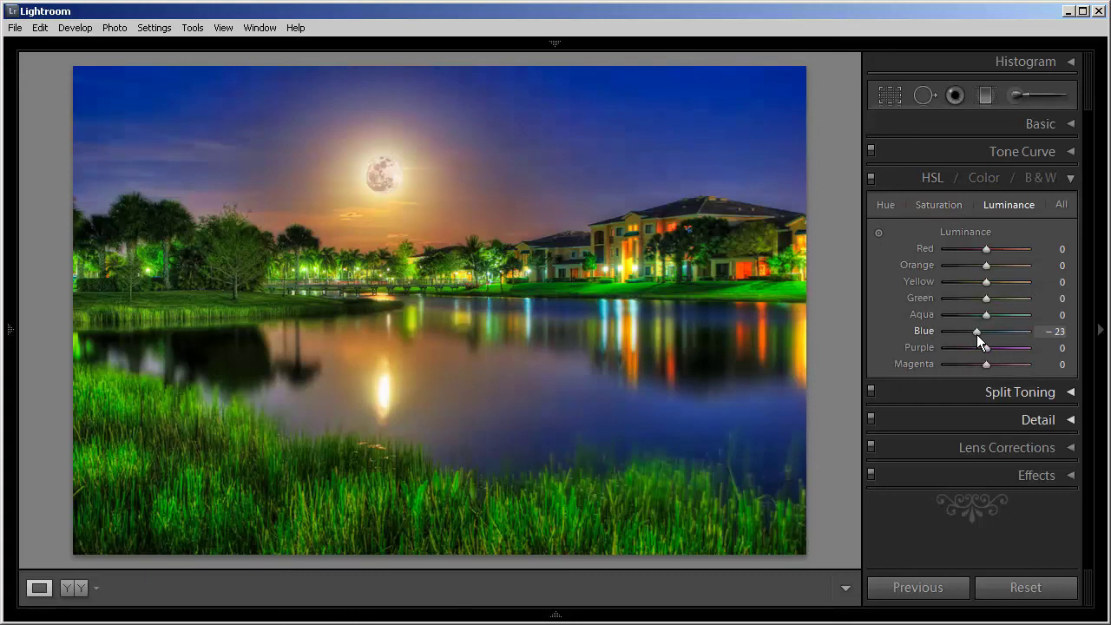
double_click(976, 334)
Set the blue saturation to +16 and adjust the green saturation.
click(941, 204)
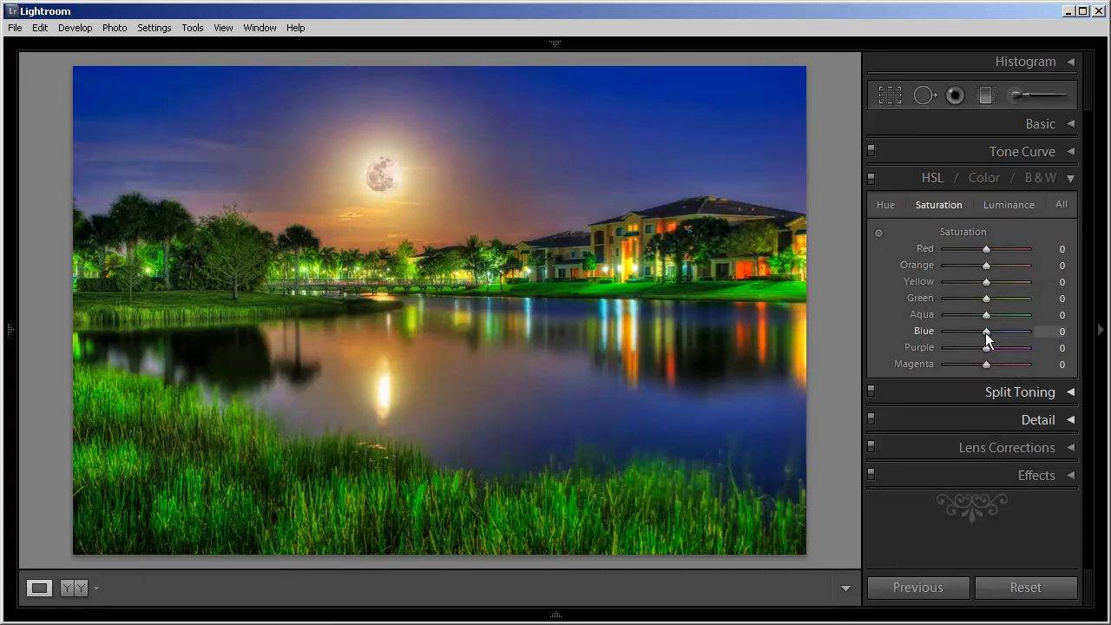
drag(988, 334, 991, 340)
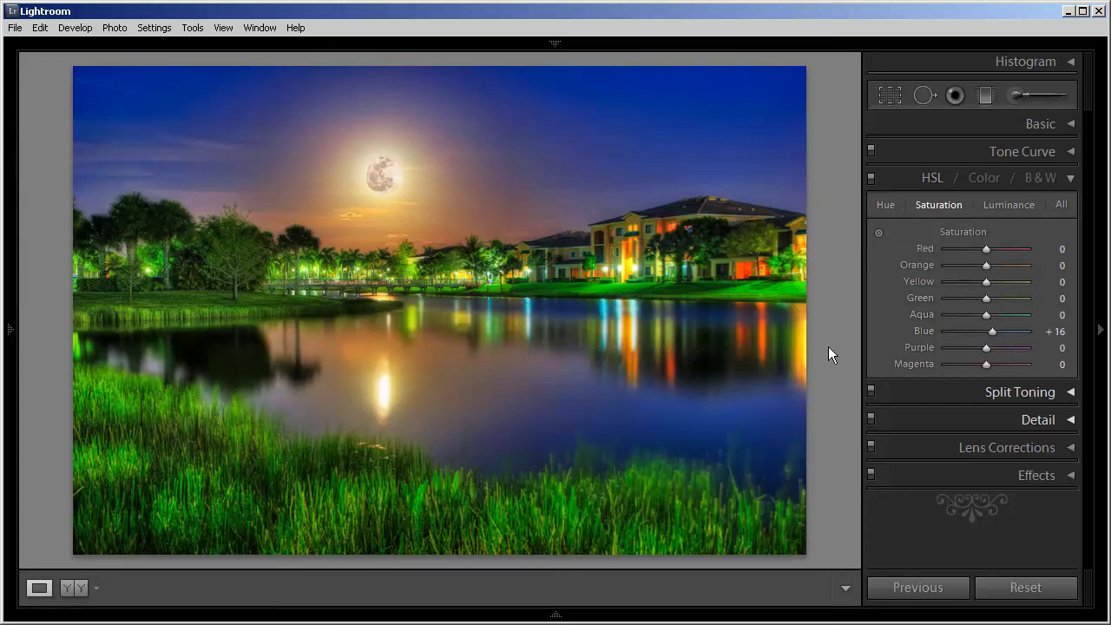
mouse_move(986, 298)
mouse_down()
mouse_move(1027, 316)
mouse_move(973, 308)
mouse_move(1031, 320)
mouse_move(984, 317)
mouse_move(1013, 325)
mouse_move(982, 321)
mouse_move(999, 326)
mouse_move(989, 331)
mouse_move(983, 287)
mouse_move(995, 291)
mouse_move(970, 293)
mouse_move(979, 301)
mouse_up()
drag(963, 299, 971, 299)
Set the HSL luminance to -25 for yellow and +14 for green.
click(1007, 204)
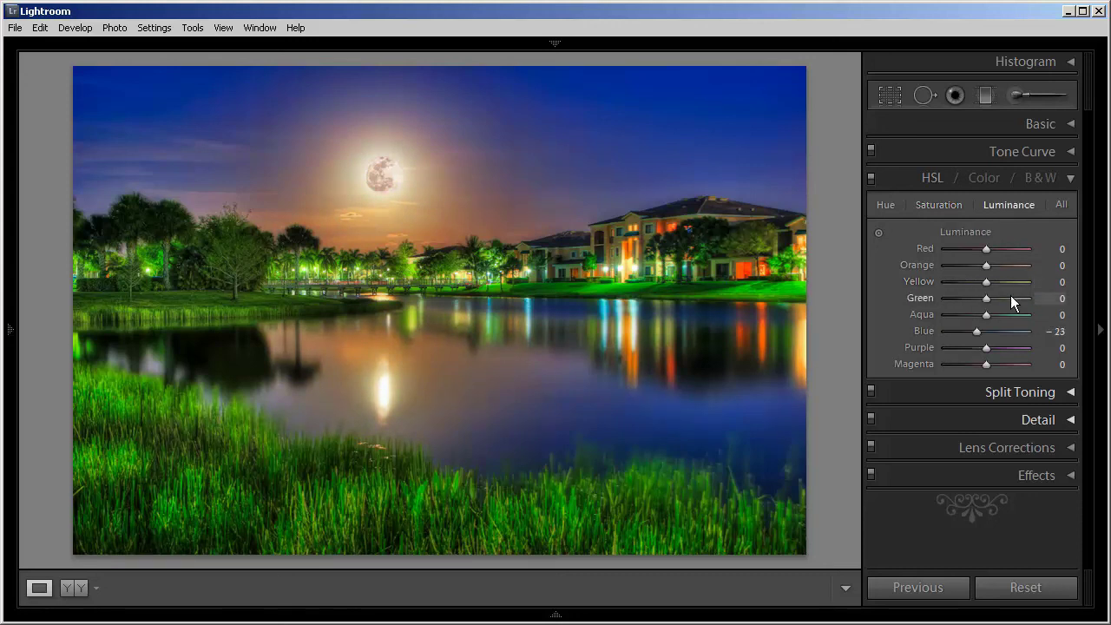
drag(983, 279, 992, 309)
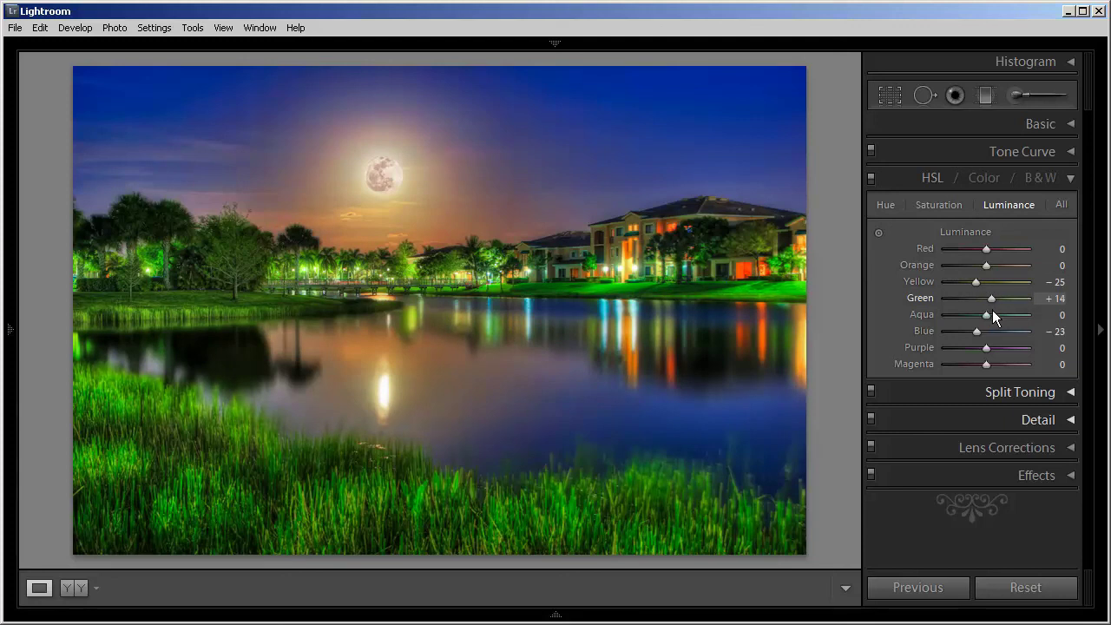
click(1071, 177)
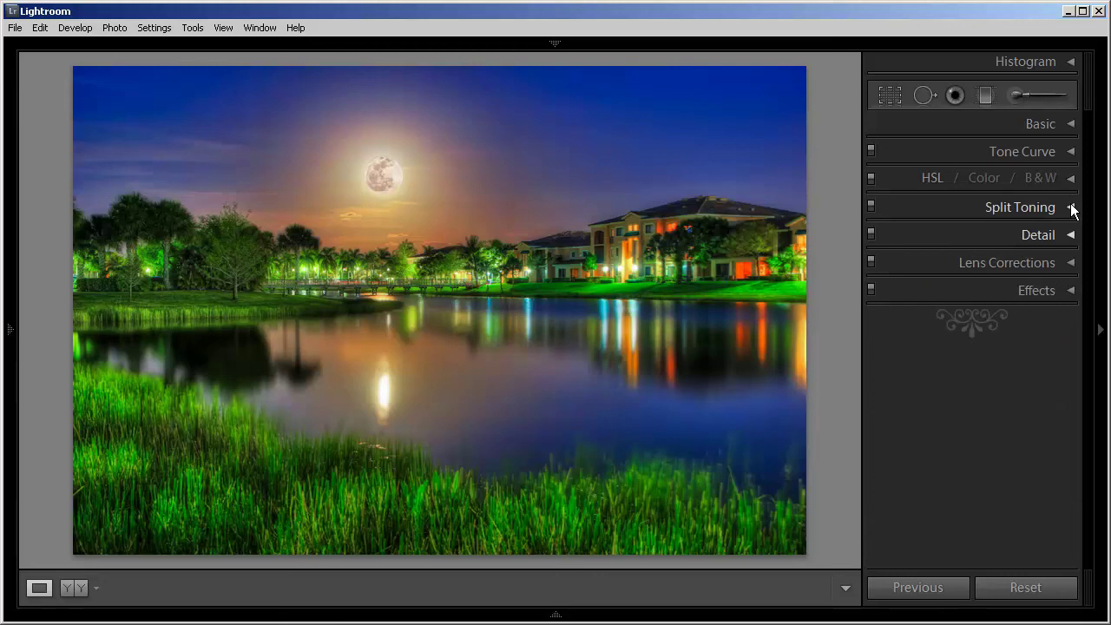
click(1072, 208)
click(1071, 207)
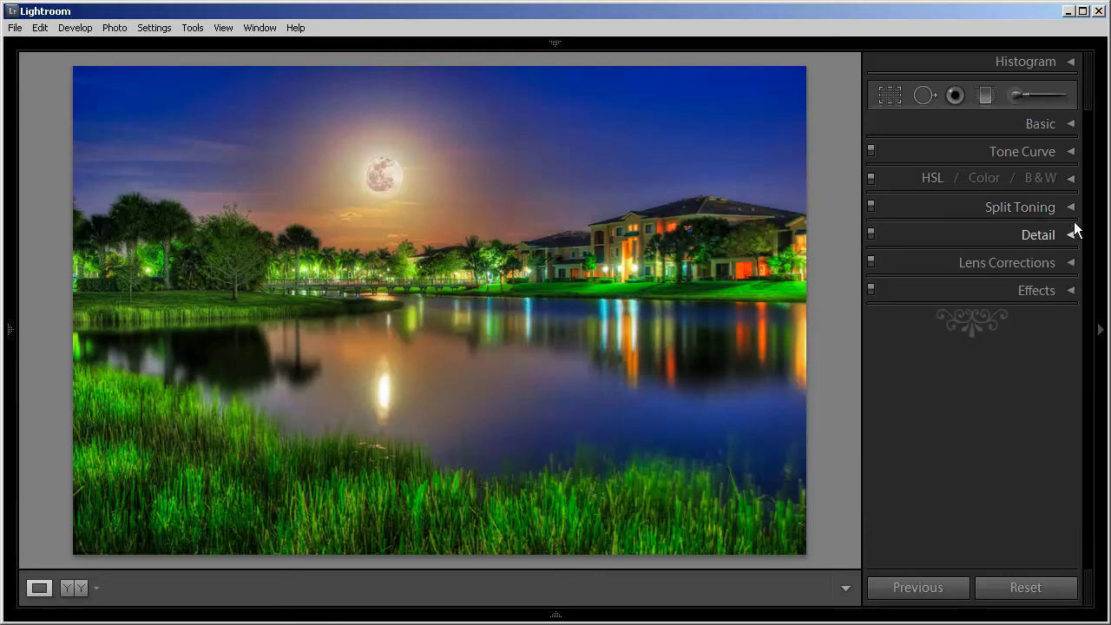
Set the sharpening amount to 72 while viewing the image up close, and compare the full image with the detail adjustments off and on.
click(1071, 236)
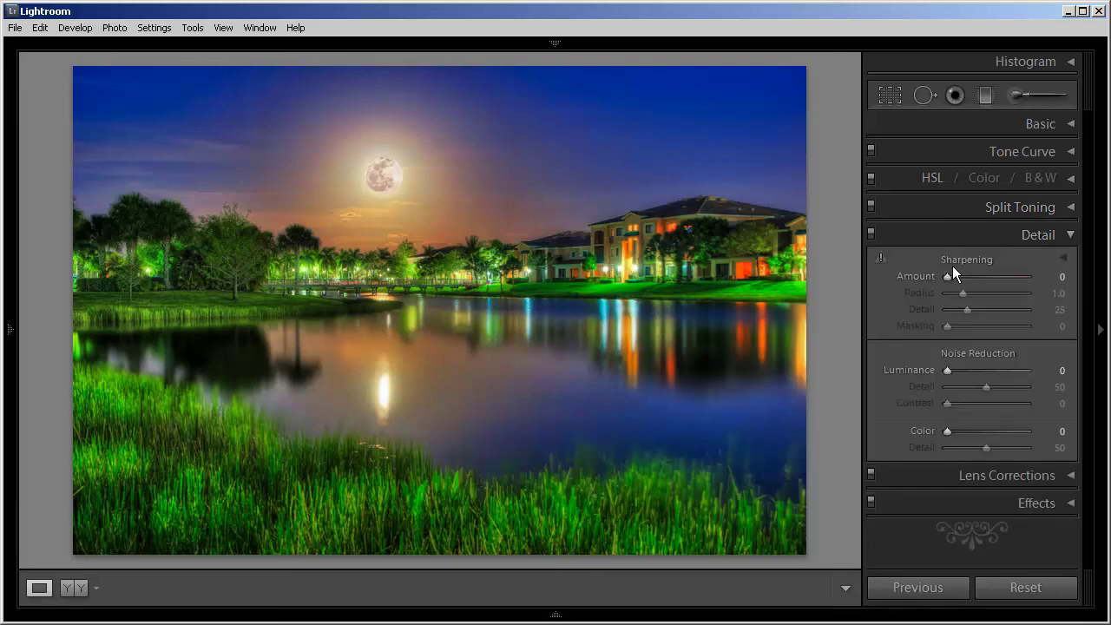
click(880, 259)
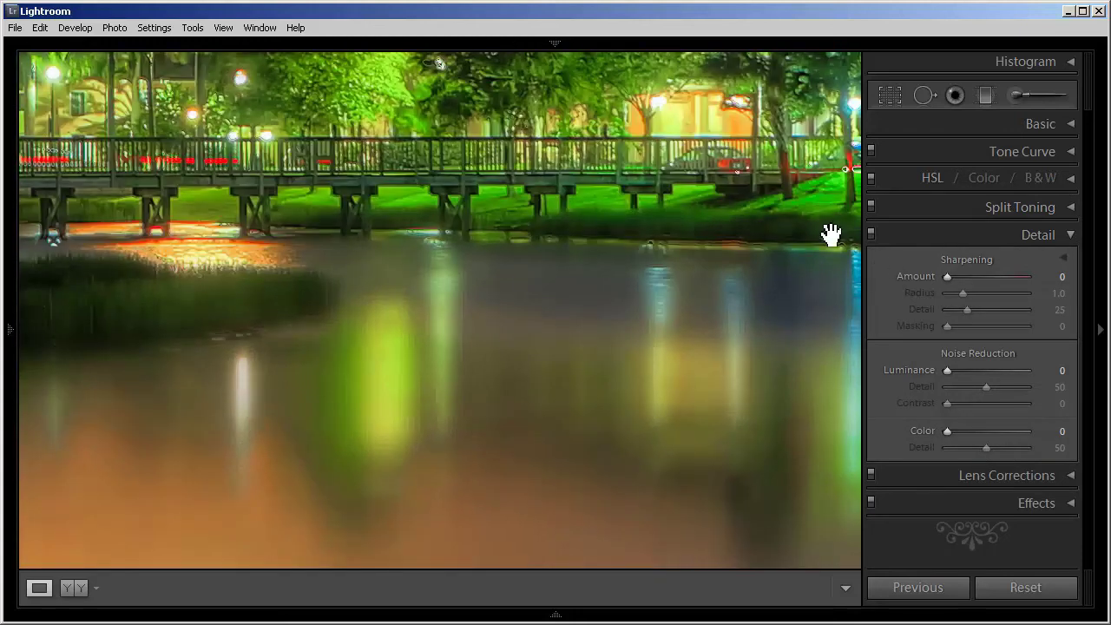
drag(949, 276, 987, 287)
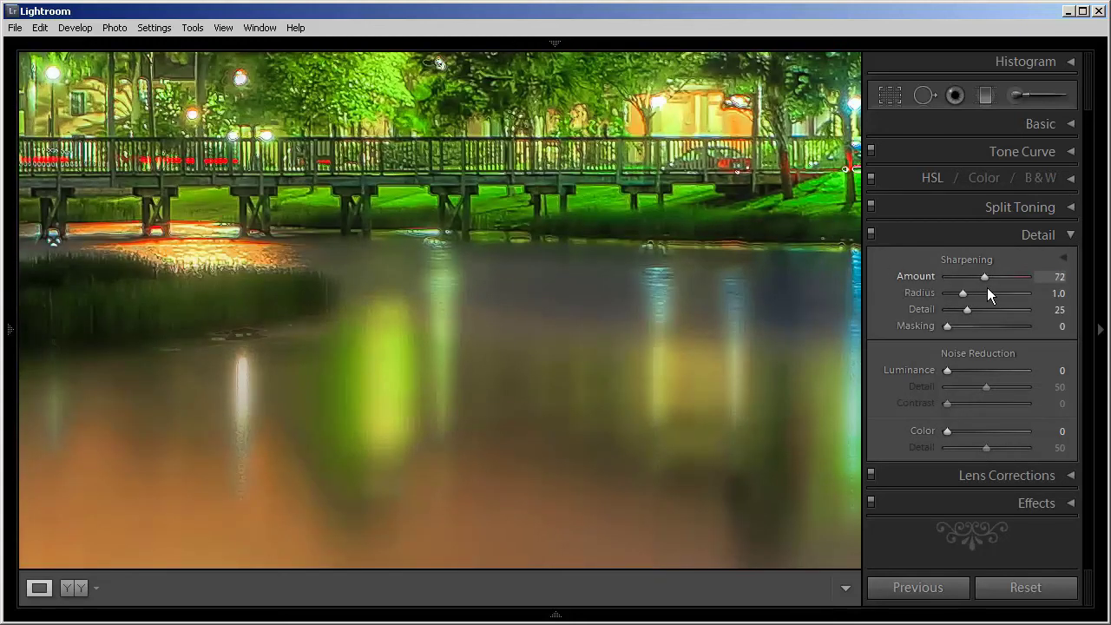
click(722, 245)
click(869, 234)
click(869, 234)
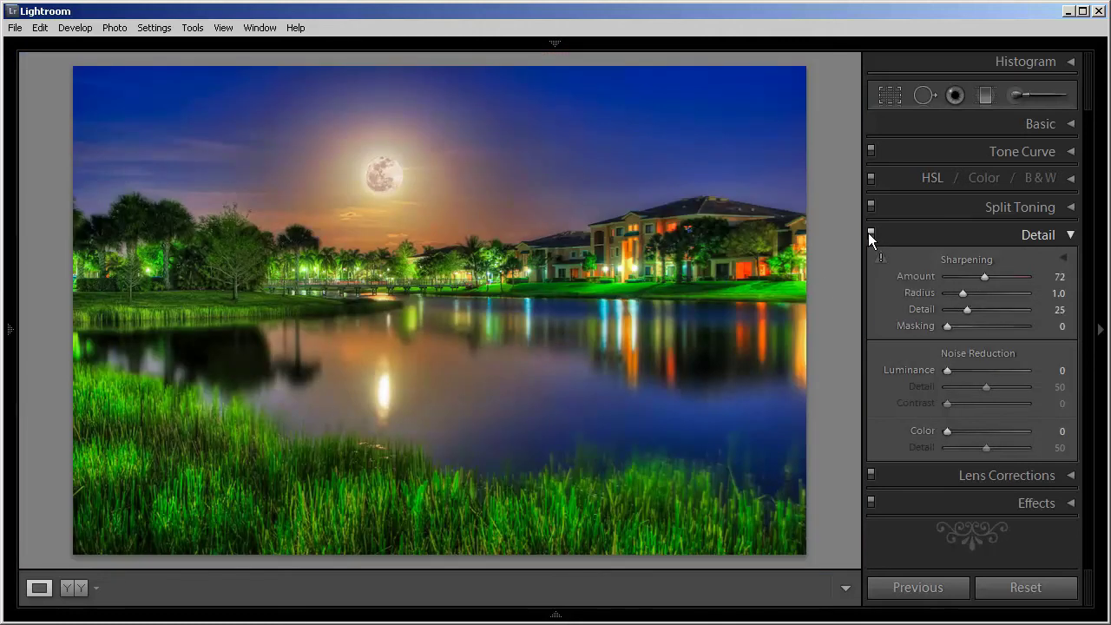
click(1071, 235)
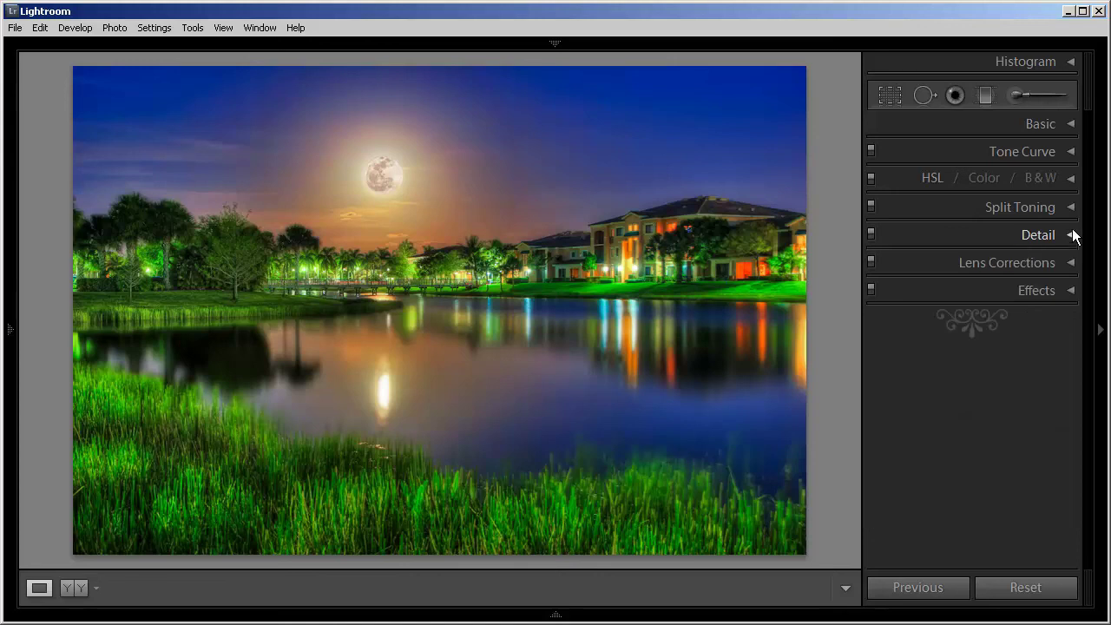
Apply a Highlight Priority post-crop vignette with amount -11 and compare the image with its unedited version.
click(1067, 289)
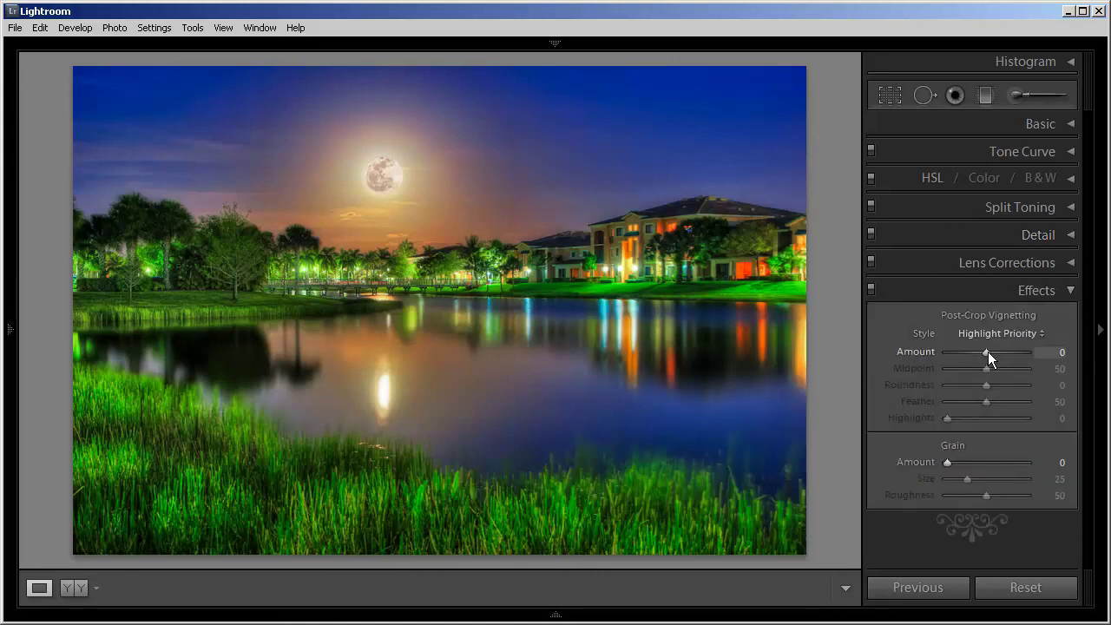
drag(987, 351, 983, 354)
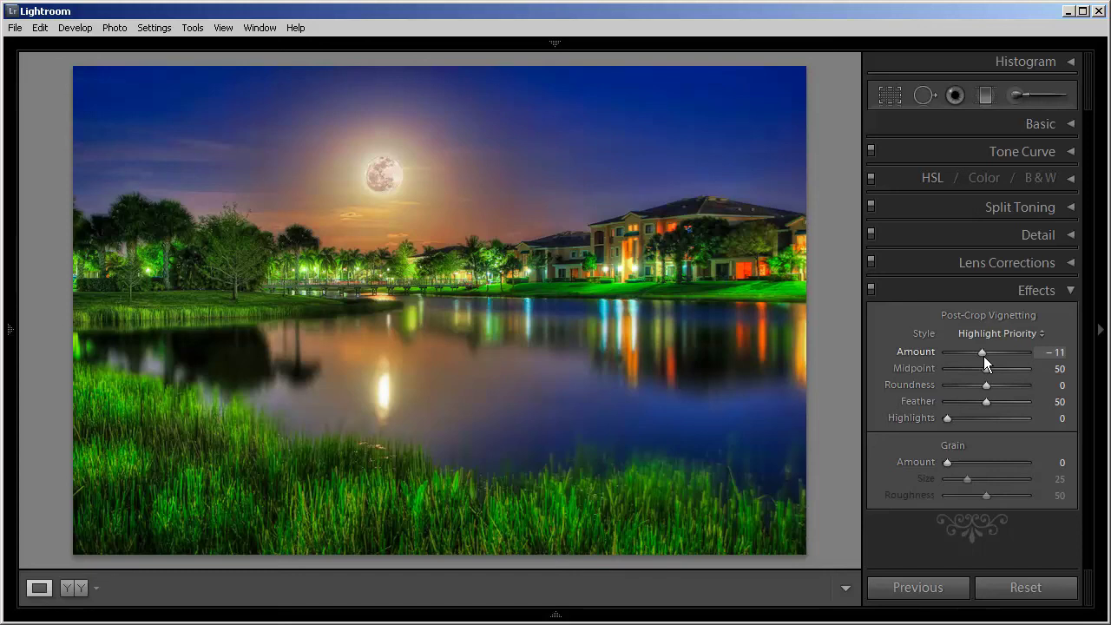
key(backslash)
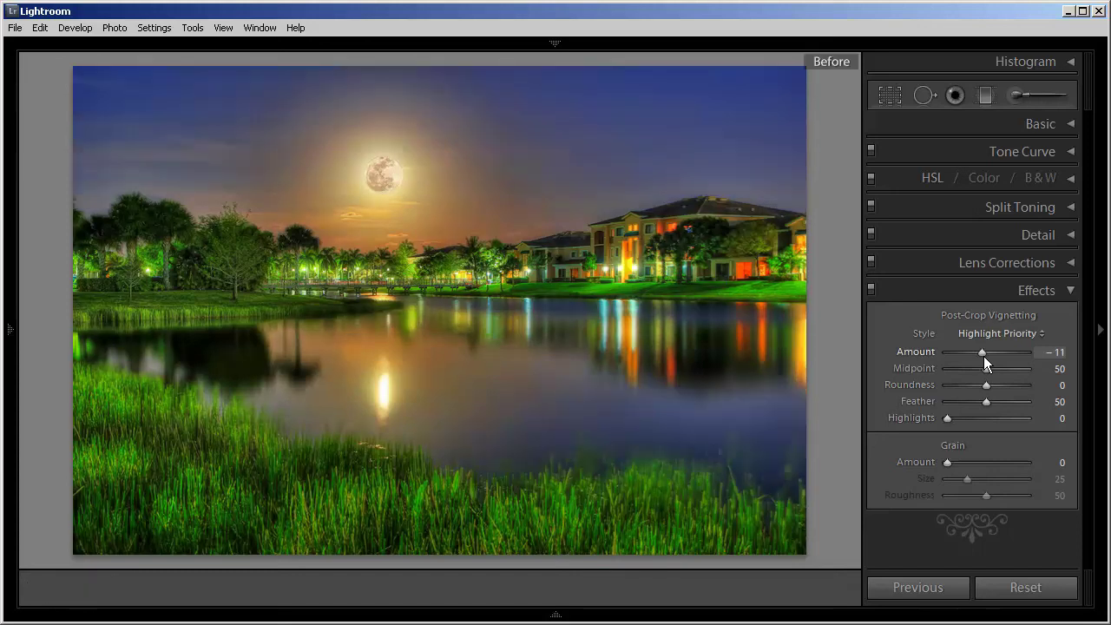
key(backslash)
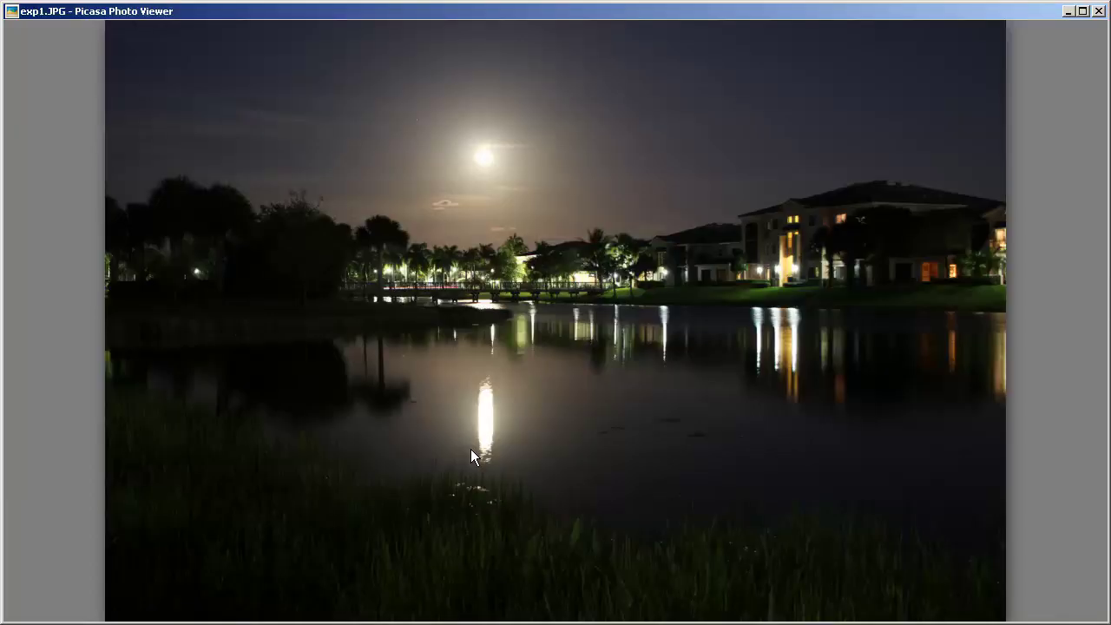
Review the five source exposures of the lake scene in sequence, from exp1.JPG through exp5.JPG.
mouse_move(565, 607)
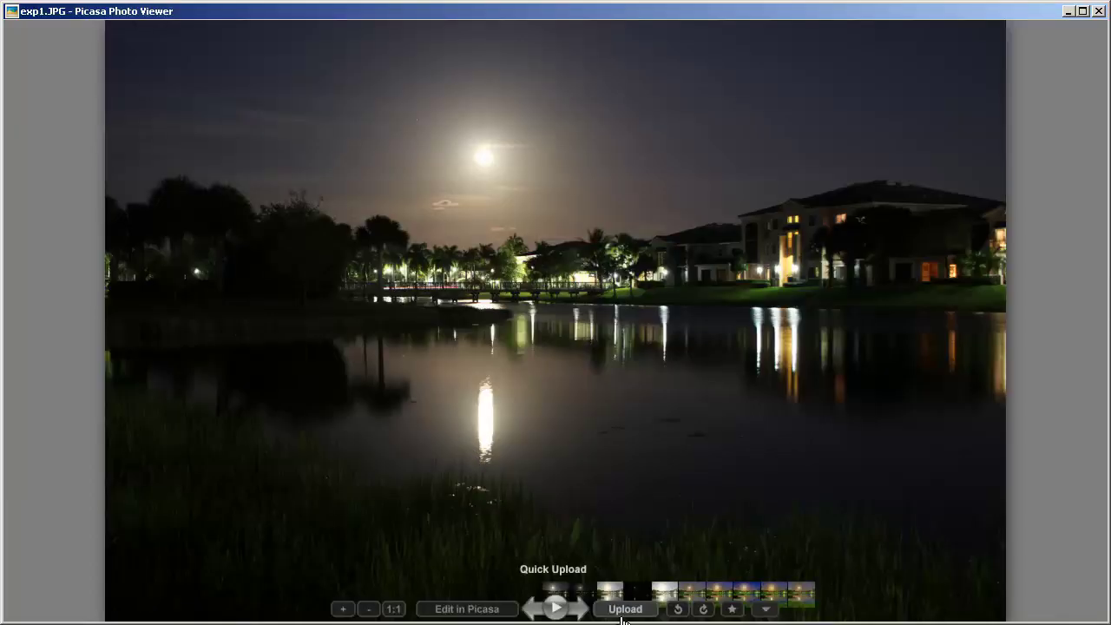
click(579, 608)
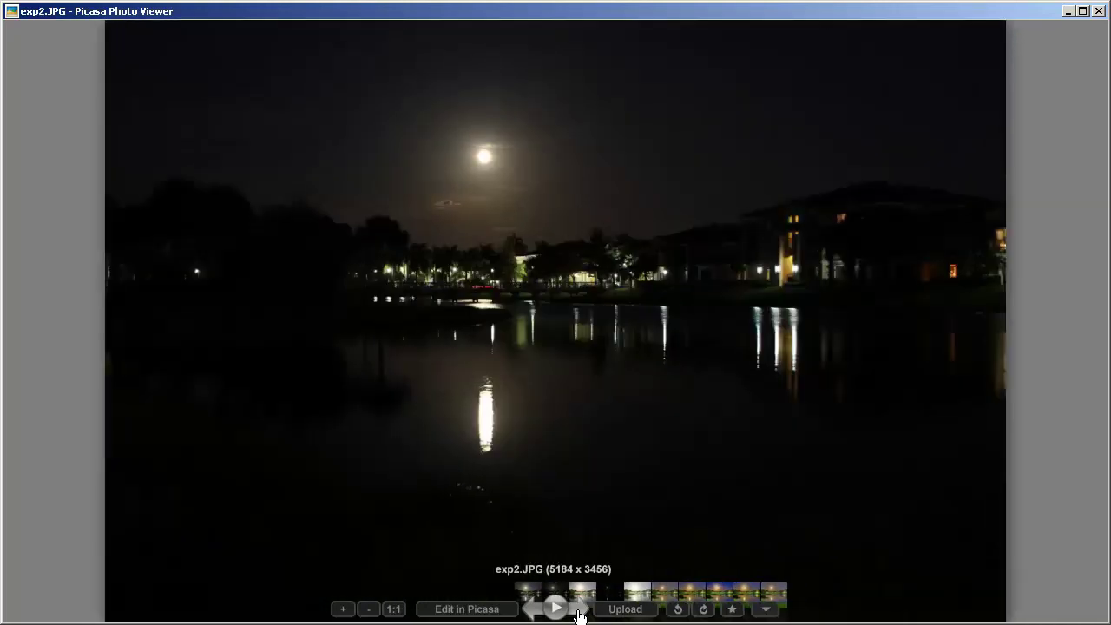
click(580, 612)
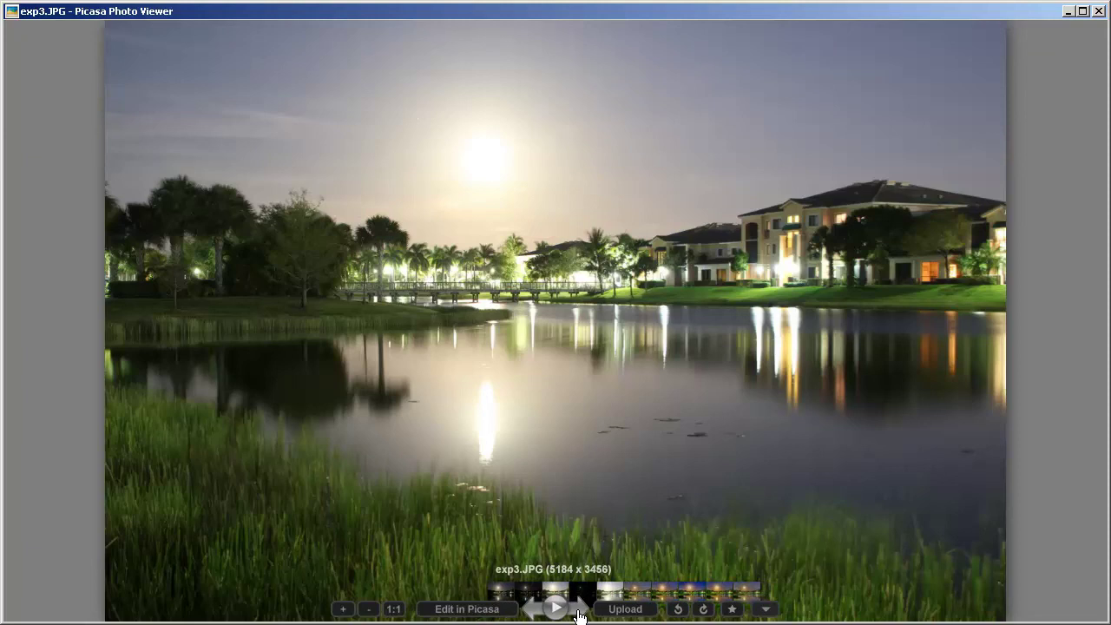
click(580, 611)
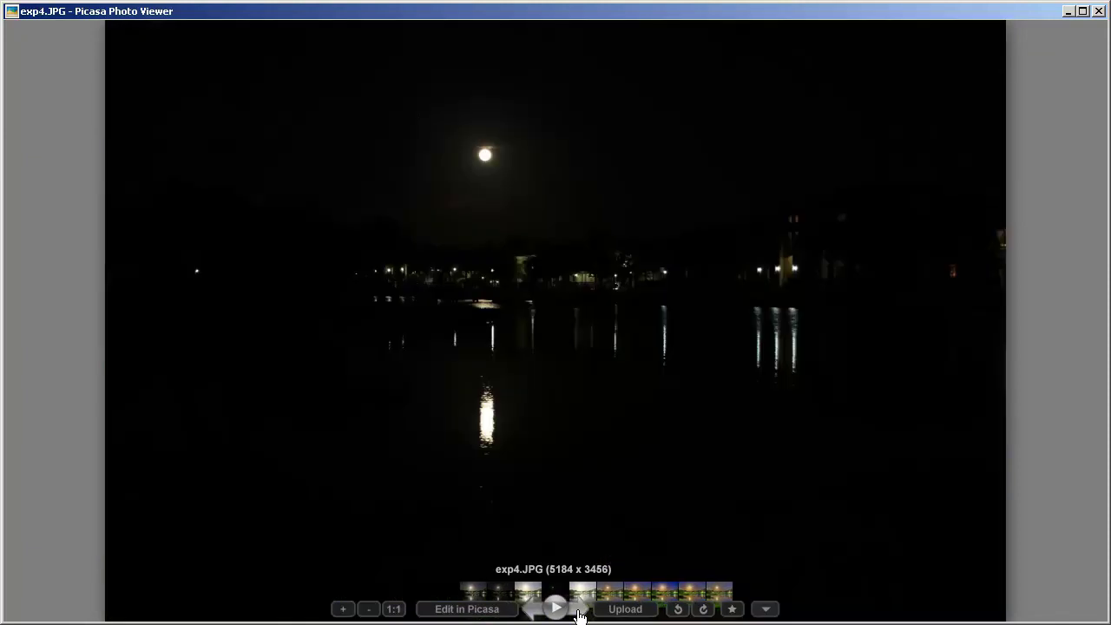
click(580, 611)
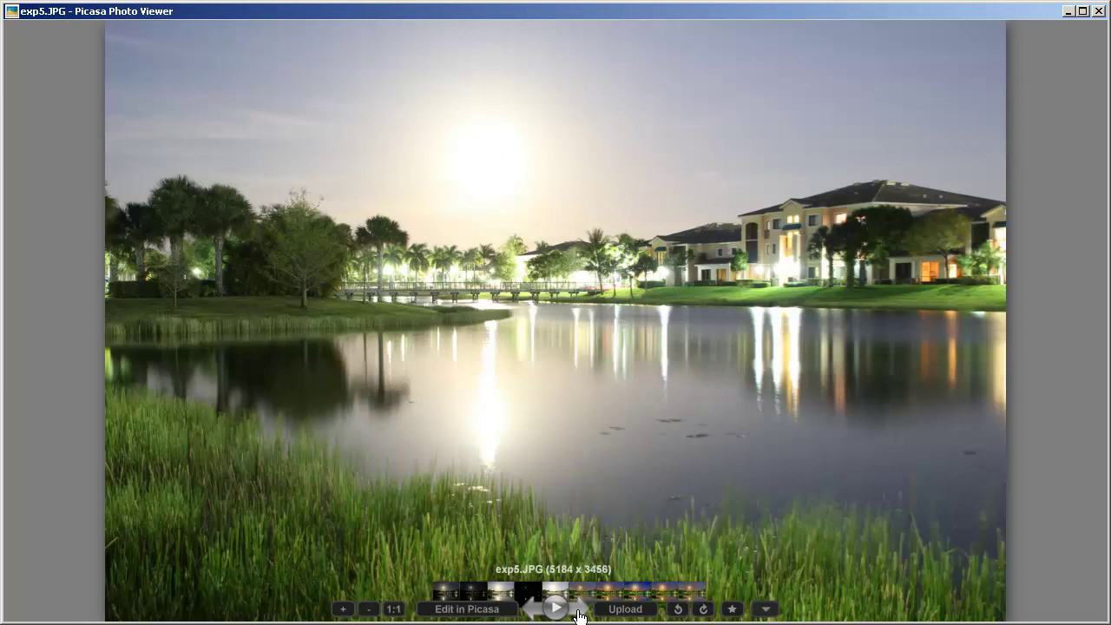
View the processed versions in order, from the tone-mapped exp6.jpg through the moon composite exp7.jpg to exp8.jpg.
click(580, 615)
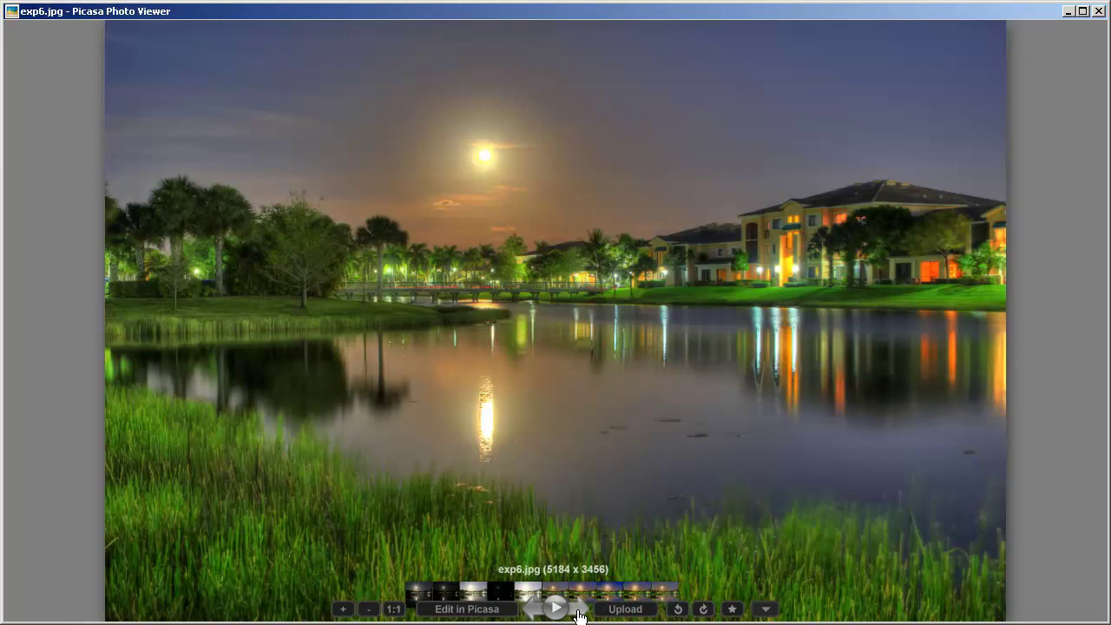
click(579, 615)
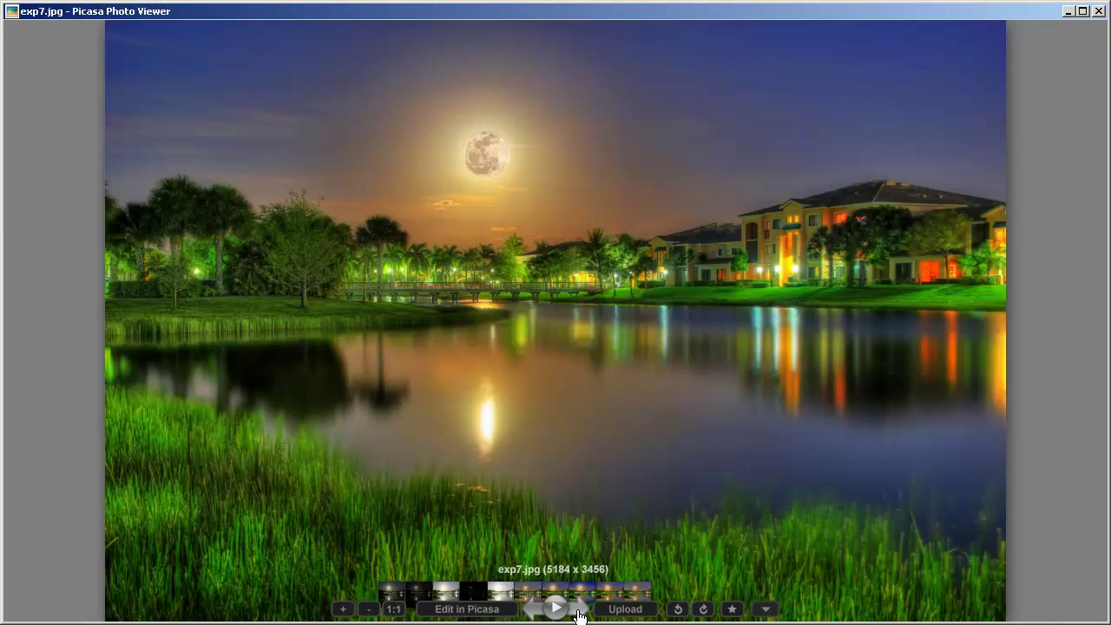
click(579, 610)
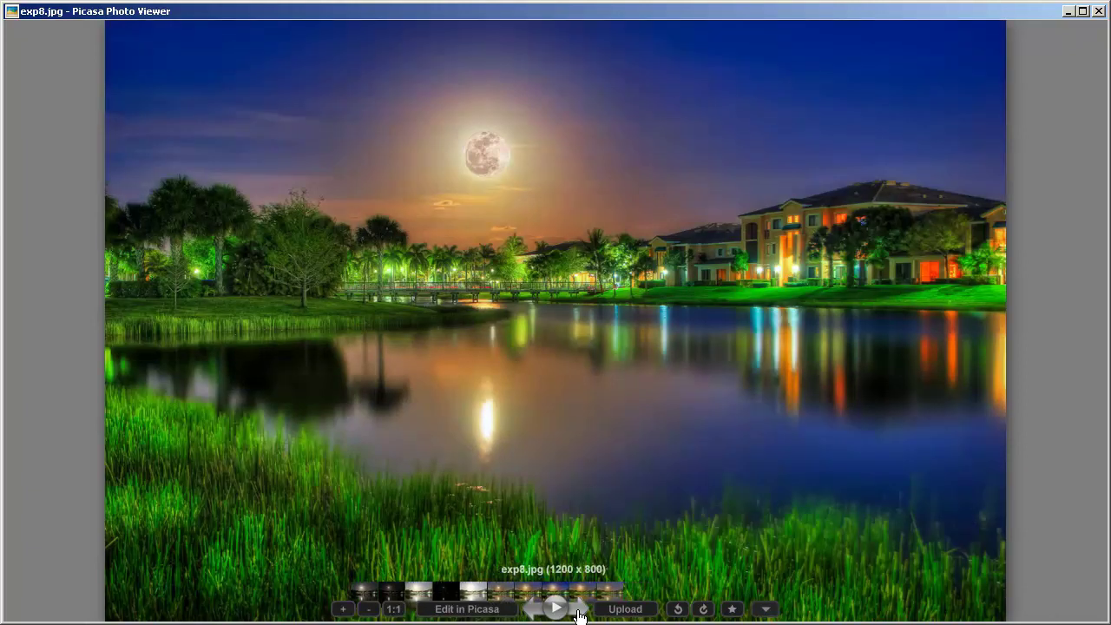